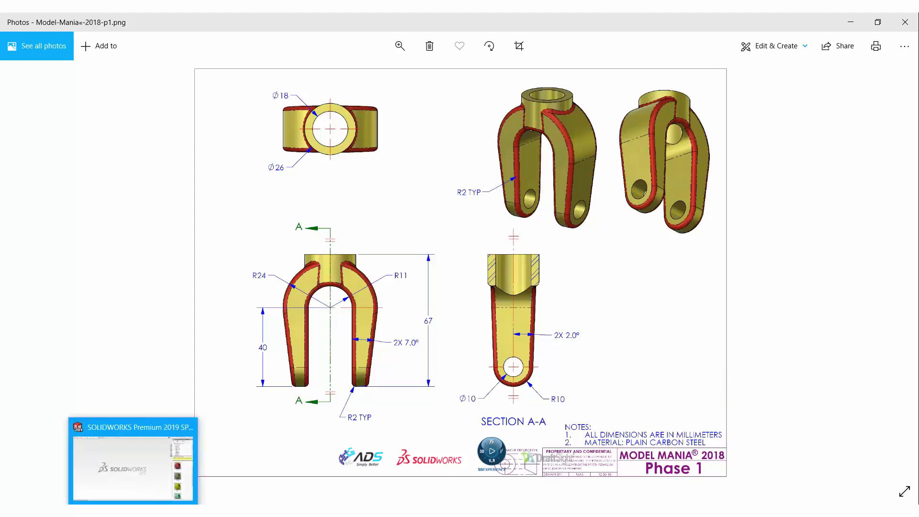
Switch from Photos to SOLIDWORKS and start a new document
left_click(132, 459)
left_click(211, 20)
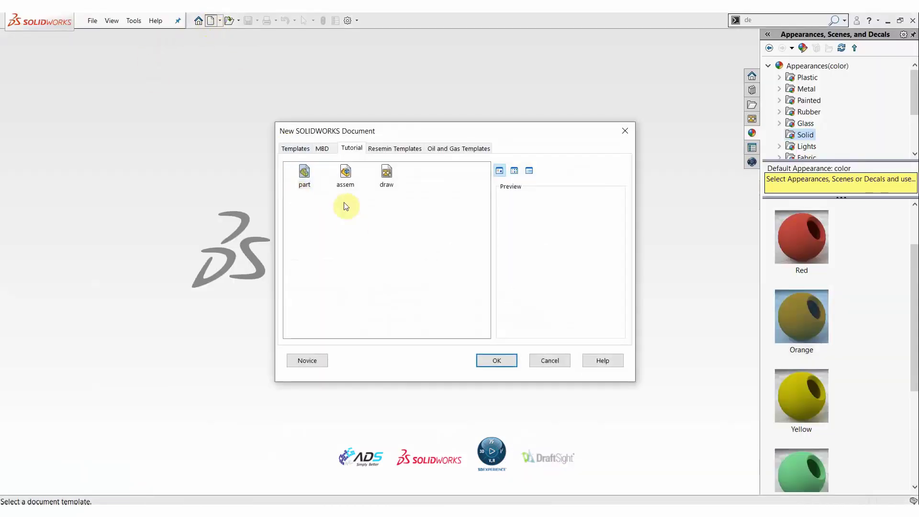
Create a new part and sketch a 40 mm vertical centerline up from the origin on the Front plane
left_click(305, 173)
left_click(497, 361)
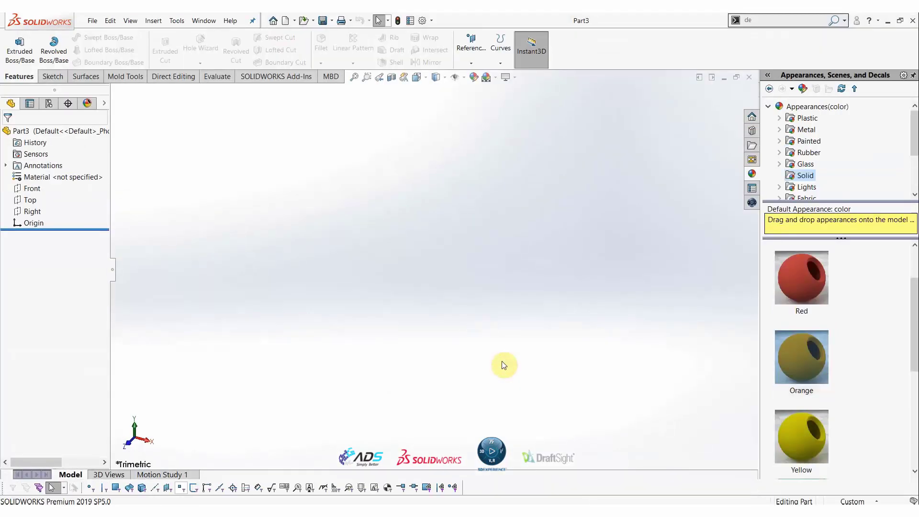
left_click(21, 189)
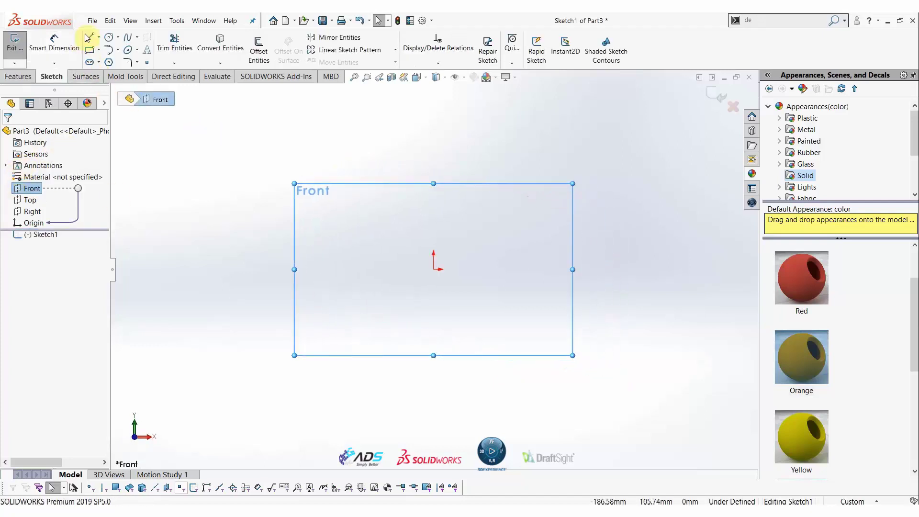
left_click(99, 39)
left_click(110, 63)
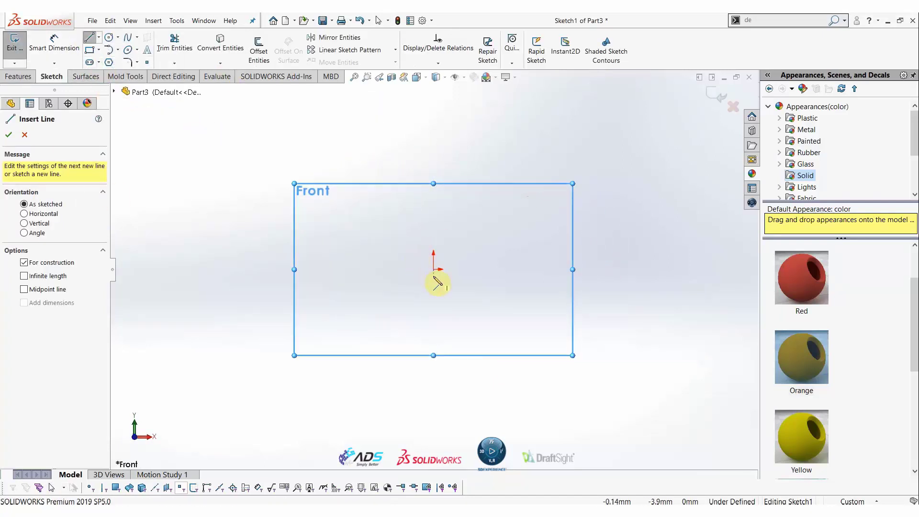
left_click(433, 269)
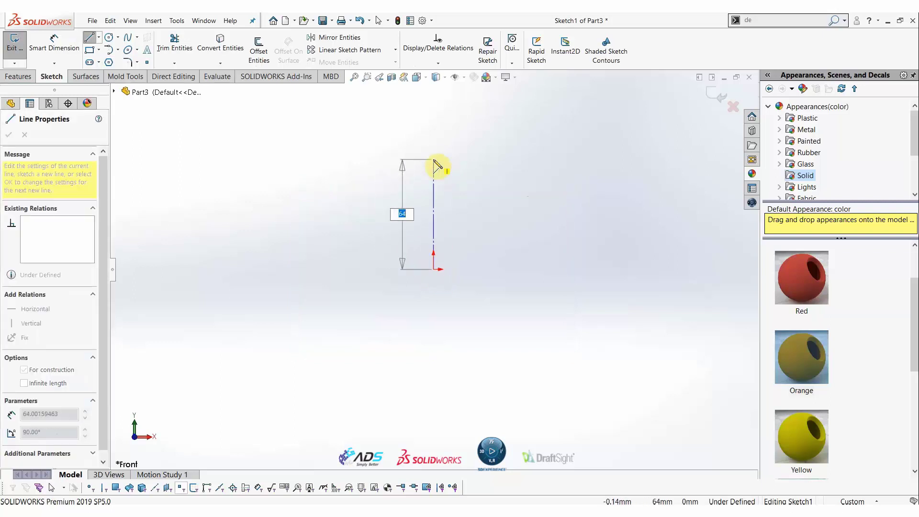
type("40")
key("Return")
key("Escape")
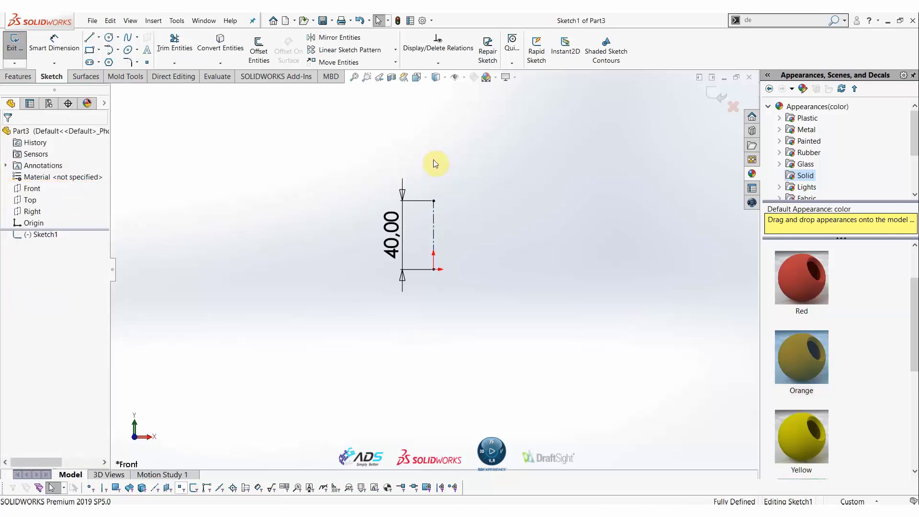
Draw concentric Ø48 and Ø22 circles at the centerline's top end and tidy their dimensions
left_click(109, 37)
left_click(433, 200)
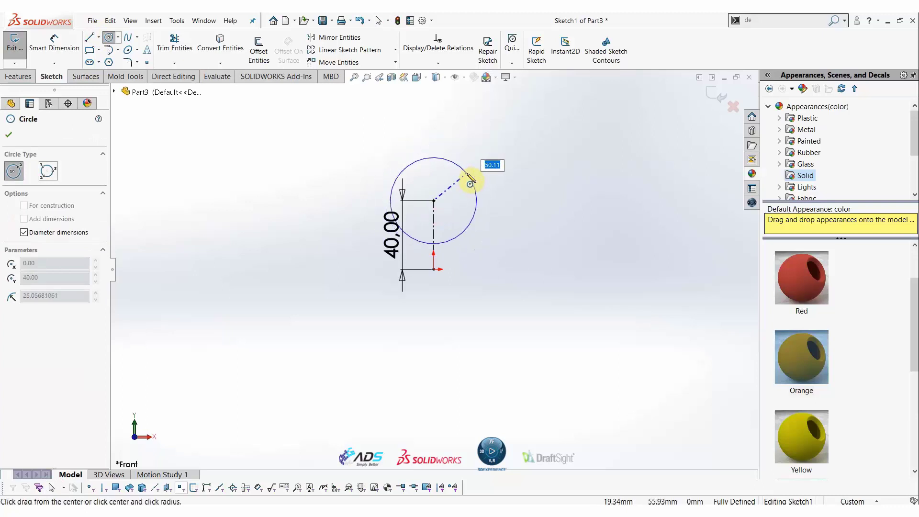
type("48")
key("Return")
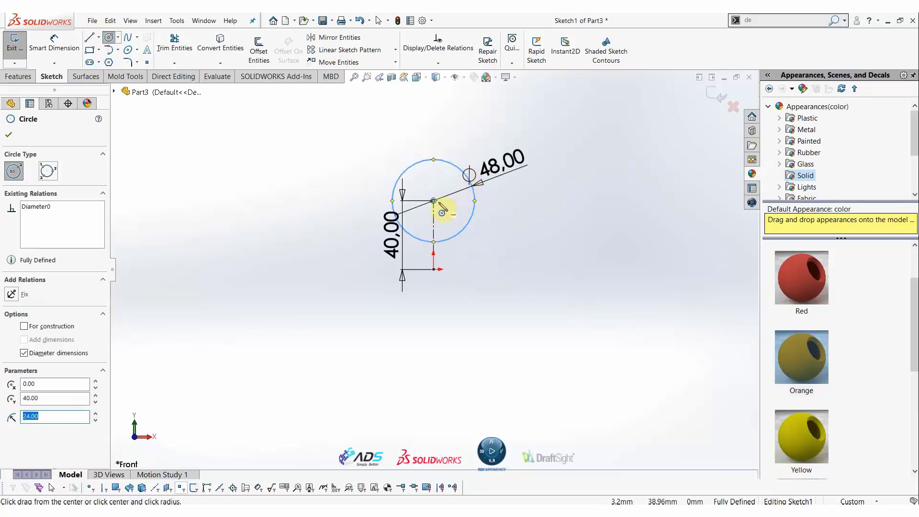
left_click(434, 201)
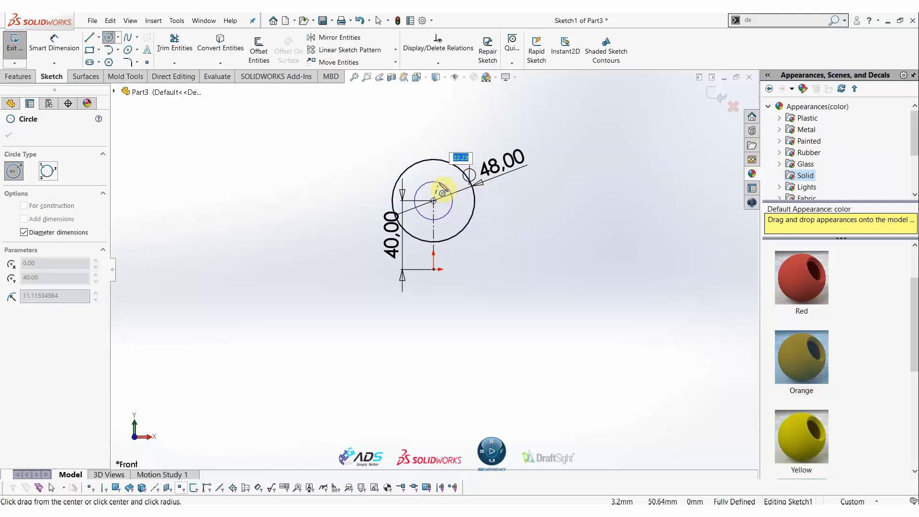
type("22")
key("Return")
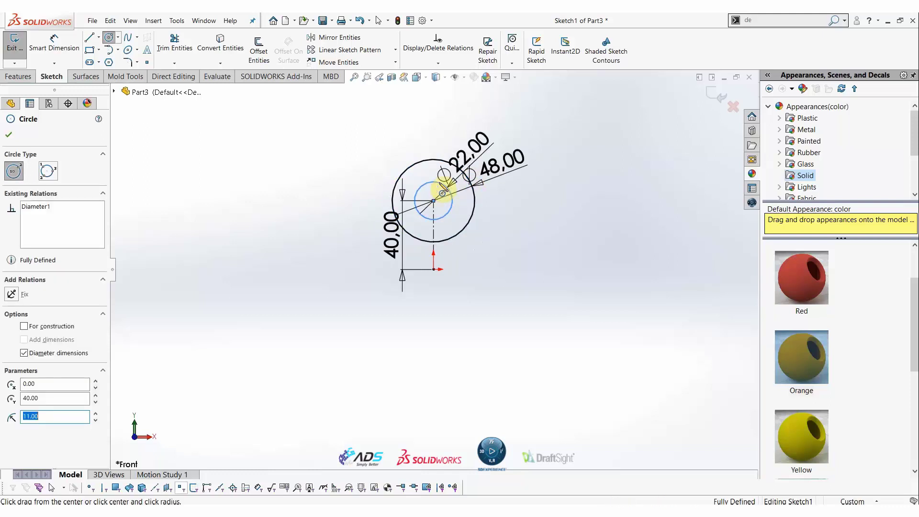
key("Escape")
left_click_drag(471, 153, 471, 127)
left_click_drag(507, 164, 525, 168)
left_click(533, 221)
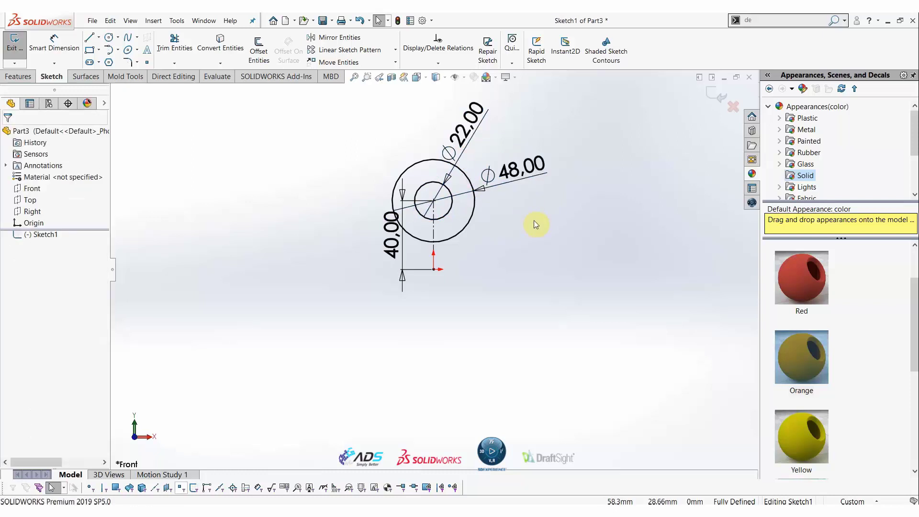
scroll(535, 222, "down", 1)
scroll(338, 164, "down", 1)
scroll(339, 155, "down", 1)
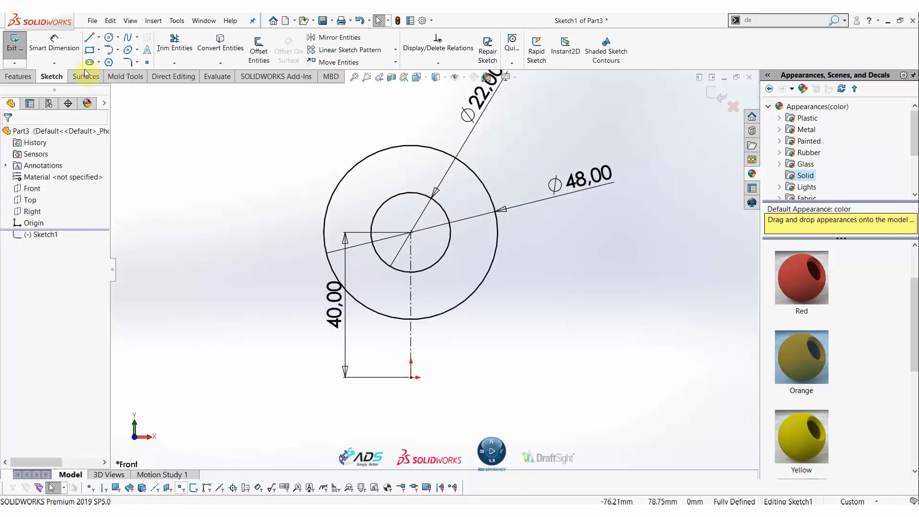
Draw the leg outline: a vertical line, a short bottom edge, and a slanted side tangent to the outer circle
left_click(88, 40)
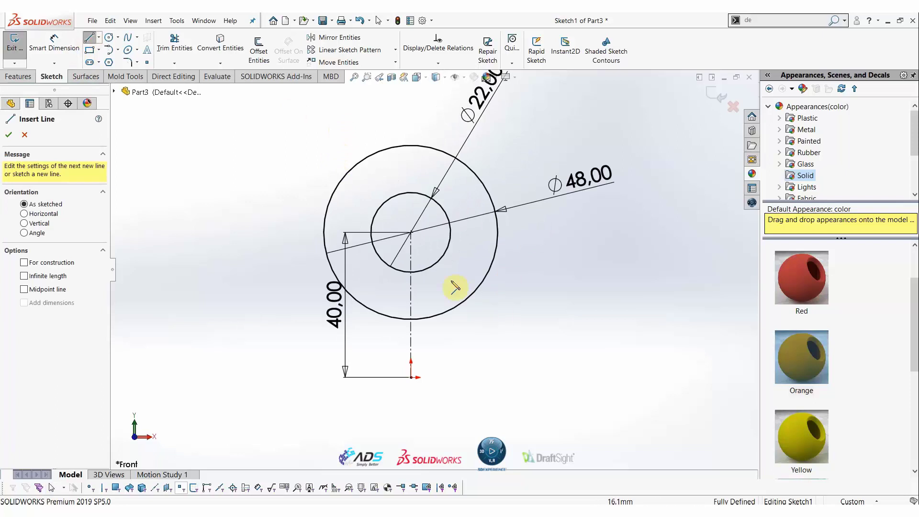
left_click(451, 232)
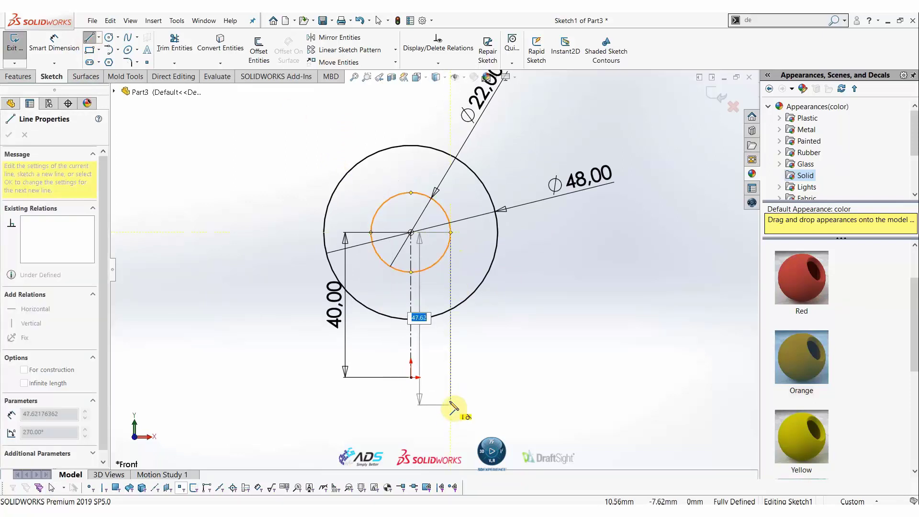
left_click(450, 384)
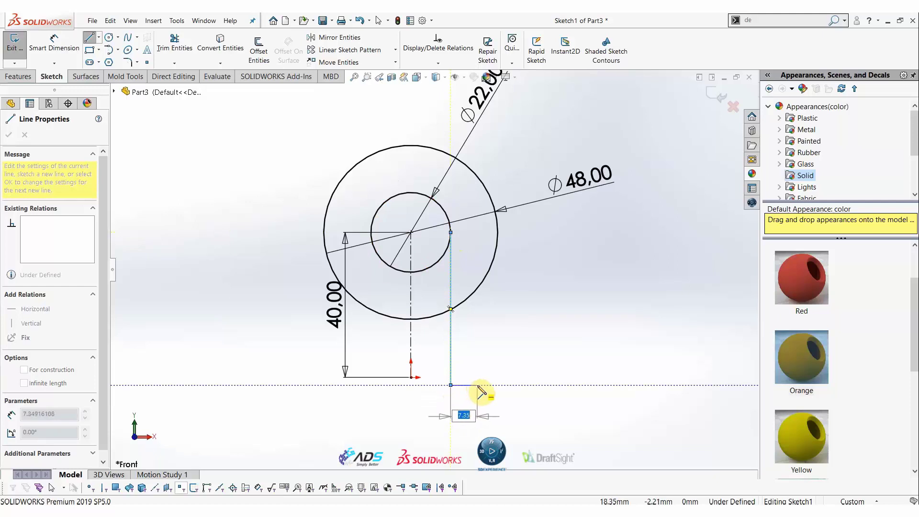
left_click(479, 385)
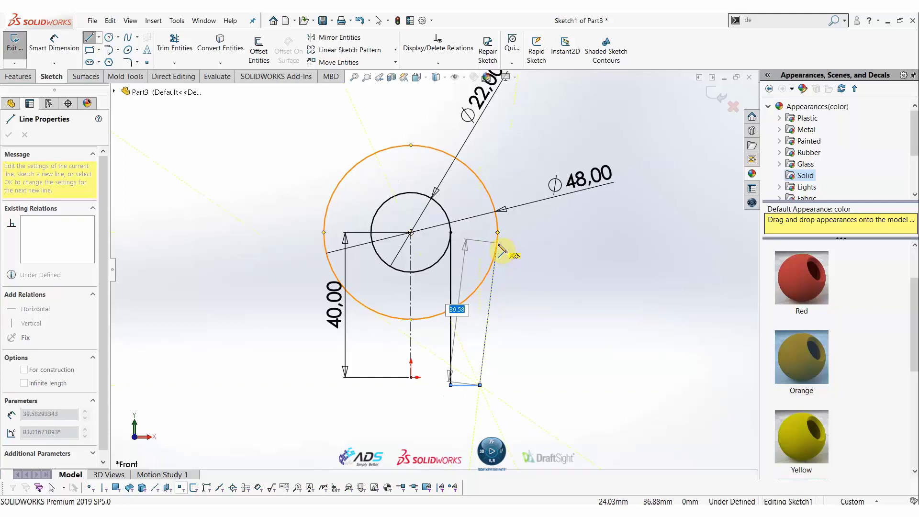
left_click(497, 244)
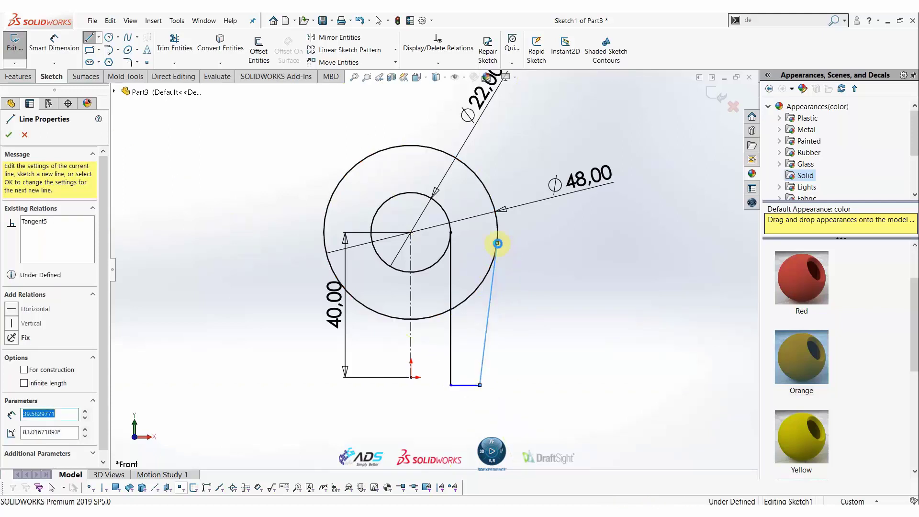
key("Escape")
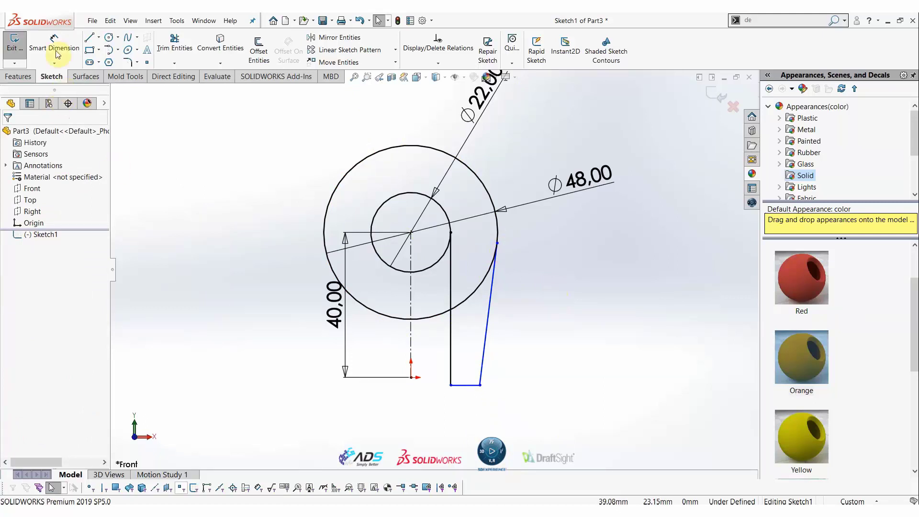
Dimension the slanted side at 7° from the vertical line and raise the bottom edge to the origin
left_click(70, 45)
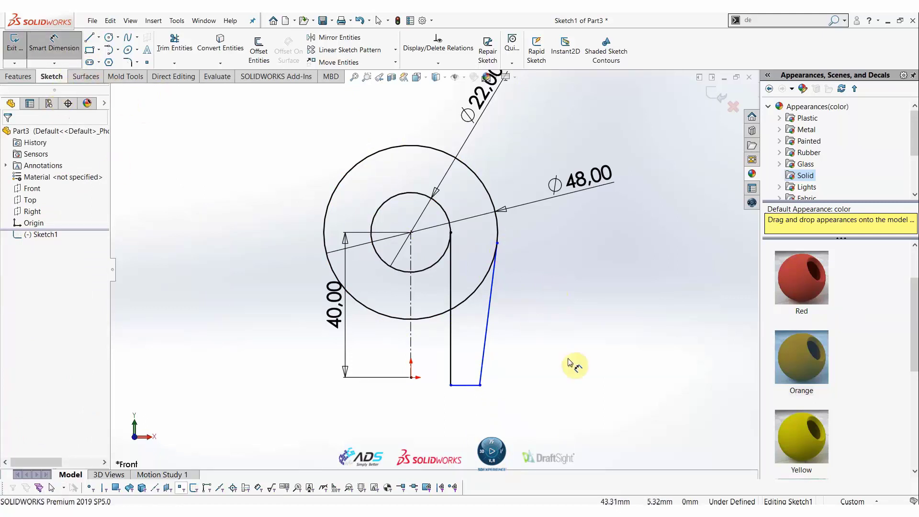
left_click(487, 324)
left_click(451, 331)
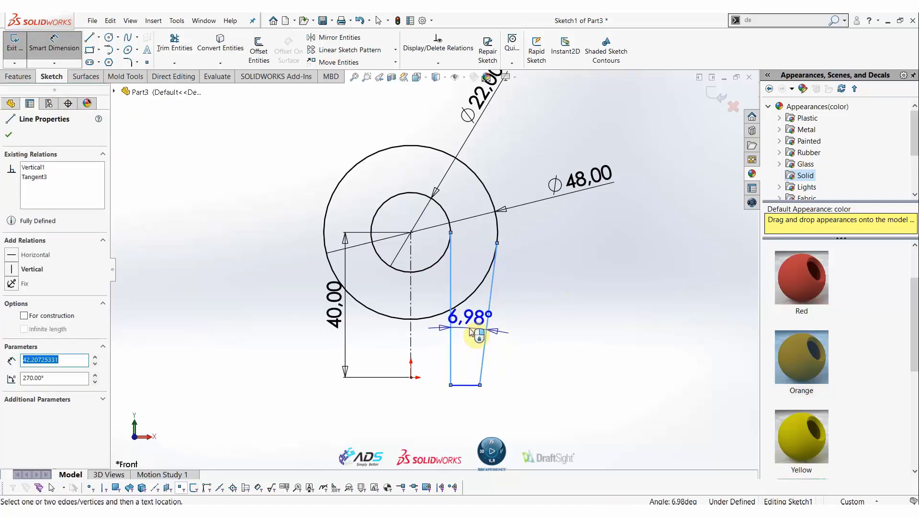
left_click(471, 332)
type("7")
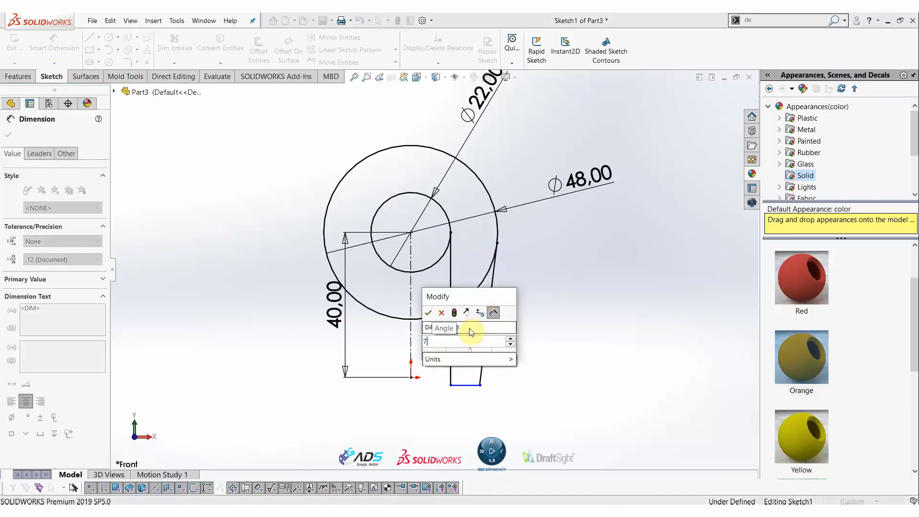
key("Return")
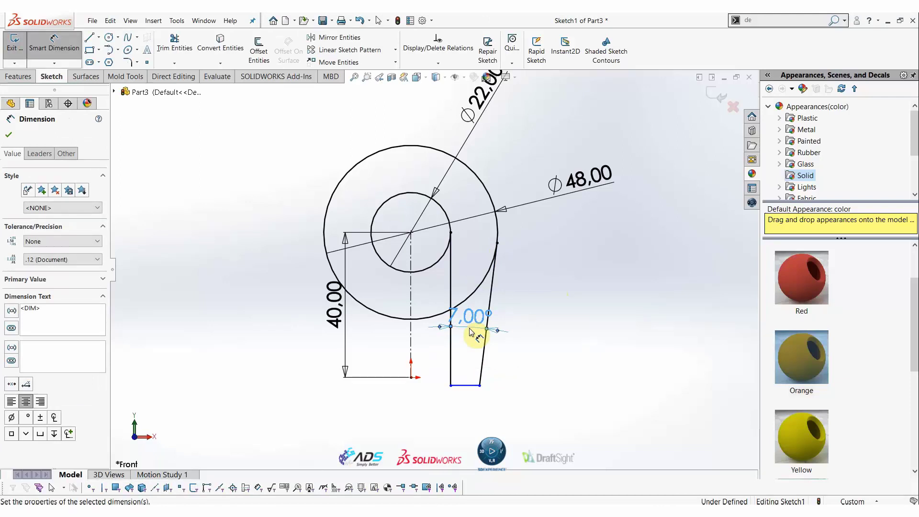
key("Escape")
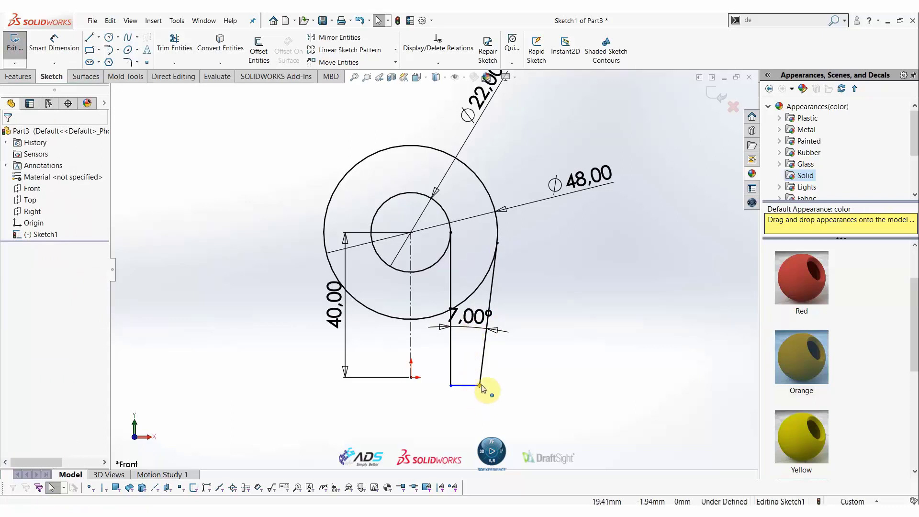
mouse_move(481, 384)
left_mouse_down()
mouse_move(501, 385)
mouse_move(471, 383)
left_mouse_up()
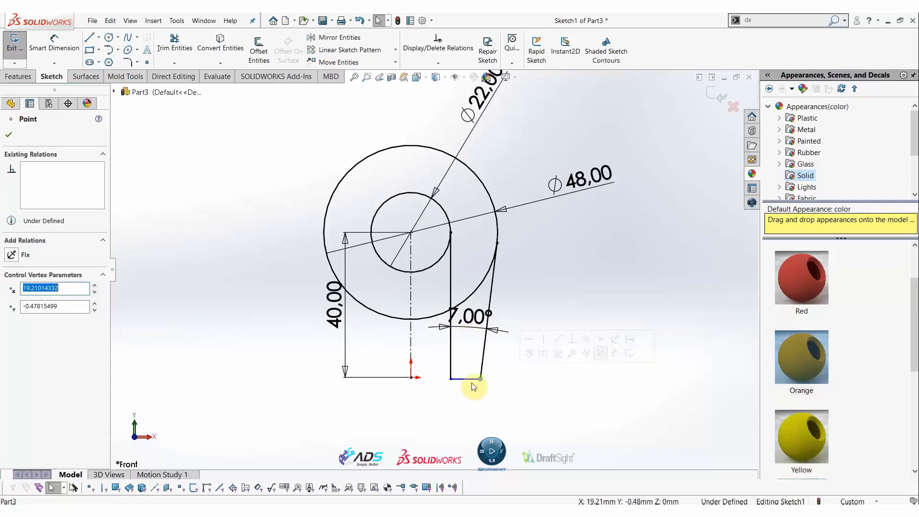
Align the leg's bottom edge with the origin
left_click(568, 371)
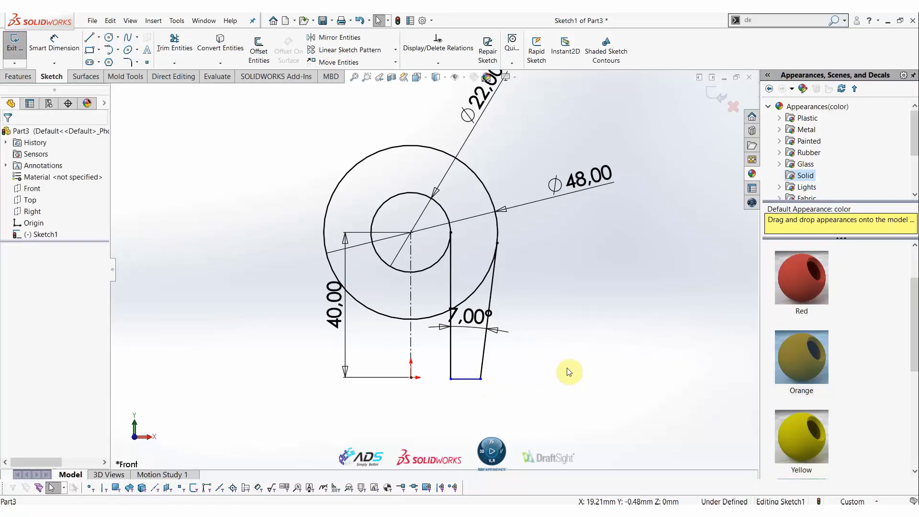
left_click(467, 381)
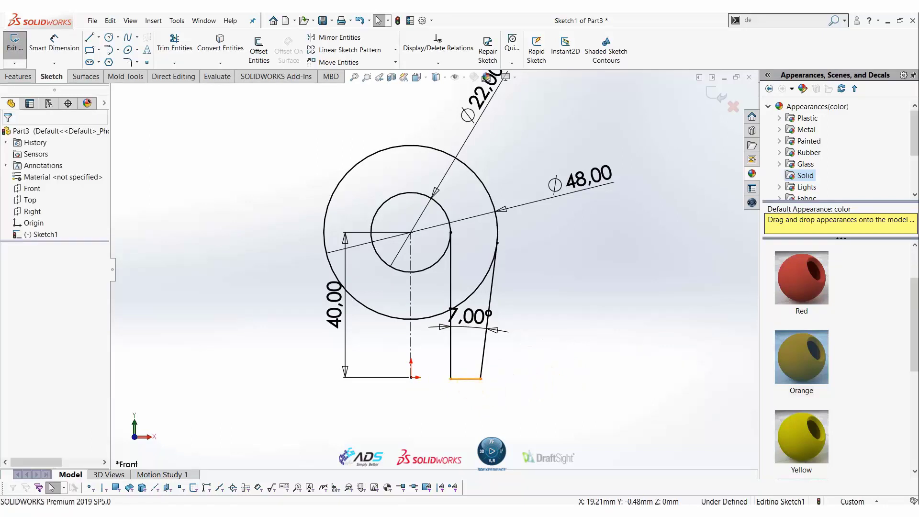
left_click(411, 378, "ctrl")
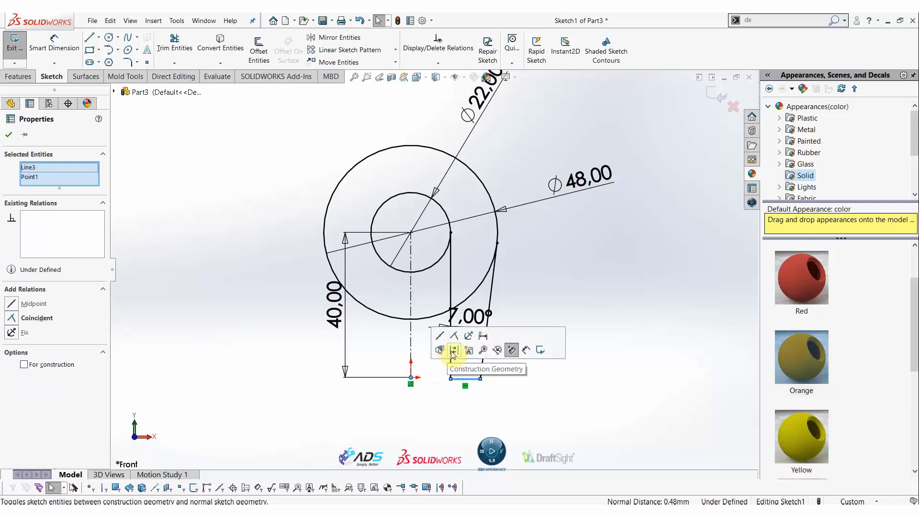
left_click(470, 382)
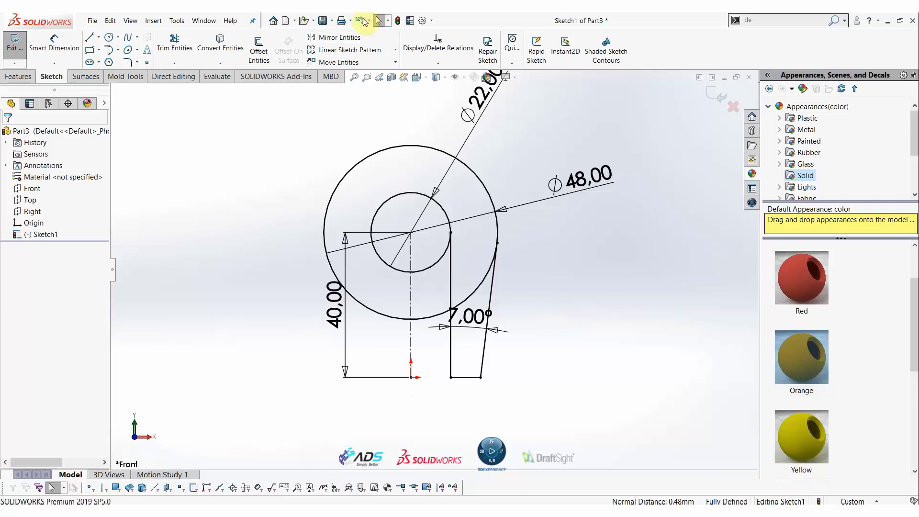
Mirror the right leg's lines about the vertical centerline
left_click_drag(536, 351, 436, 403)
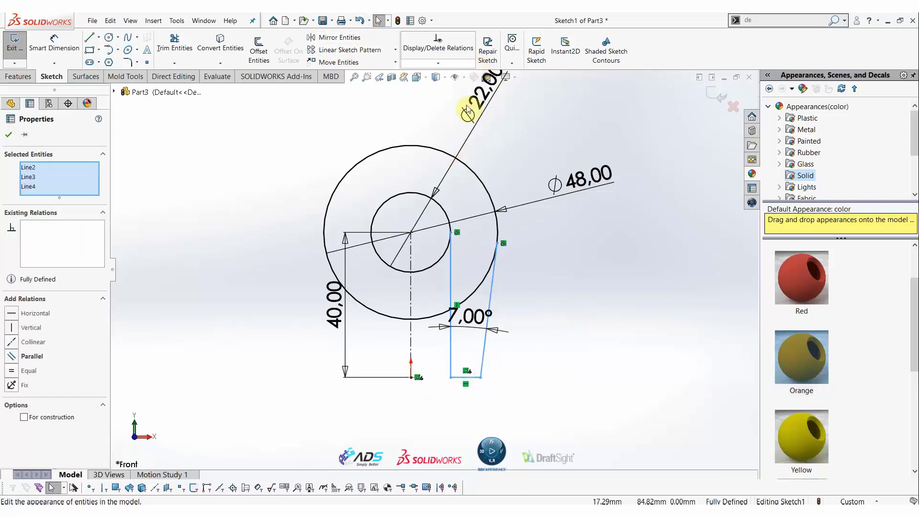
left_click(339, 38)
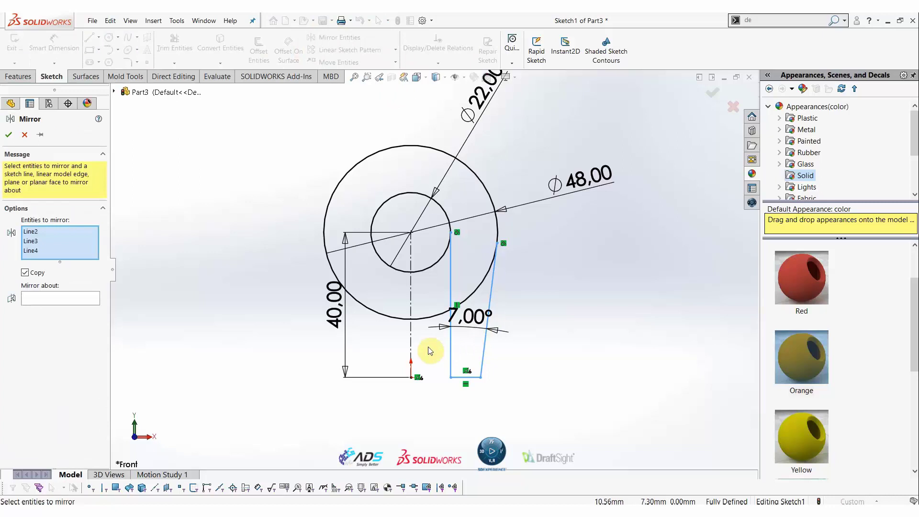
left_click(411, 328)
left_click(9, 136)
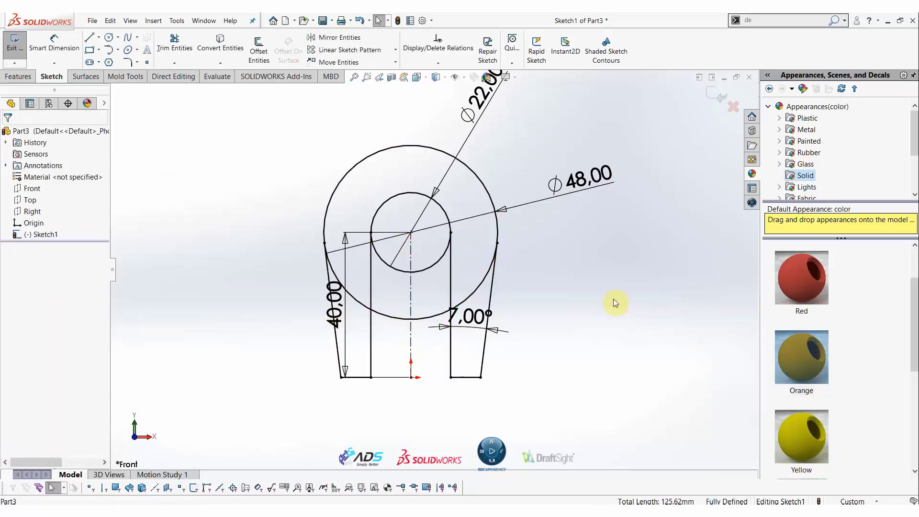
Move the 40 and 7° dimensions clear of the legs and tilt the view
left_click_drag(350, 304, 249, 303)
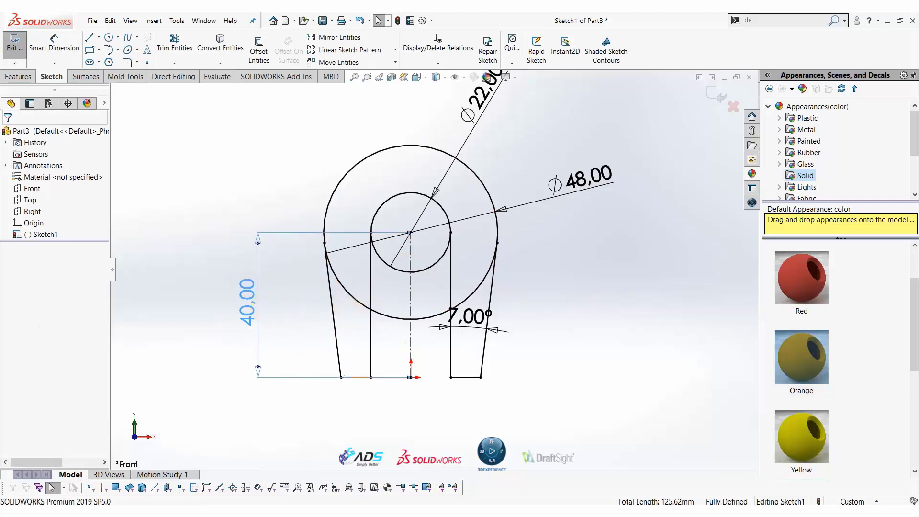
left_click_drag(472, 318, 472, 335)
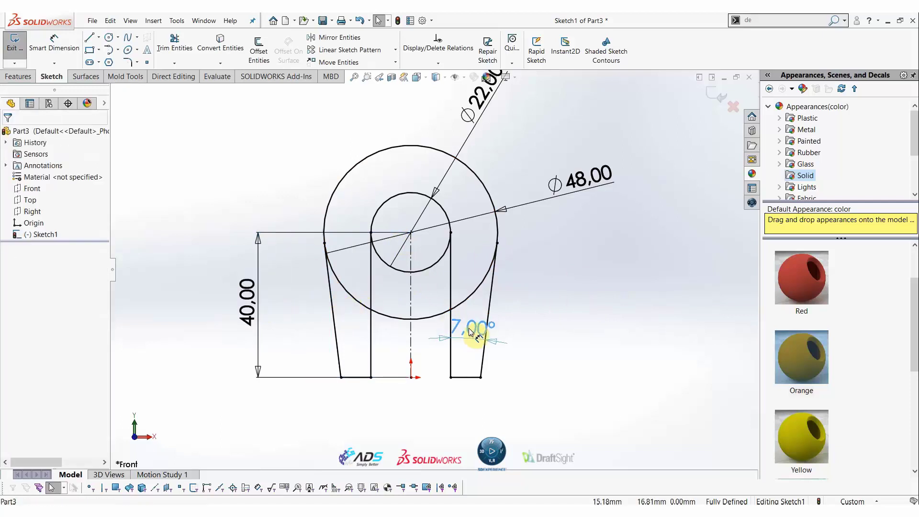
left_click(568, 300)
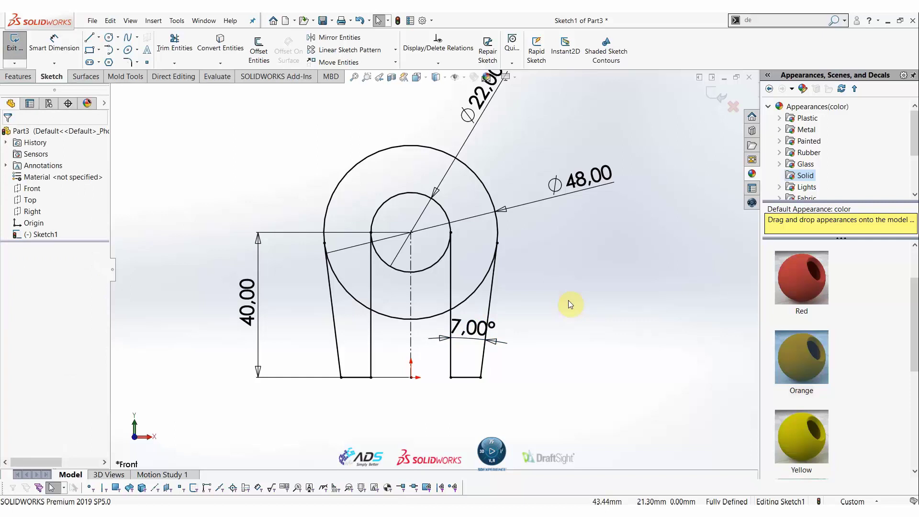
middle_click_drag(547, 274, 519, 316)
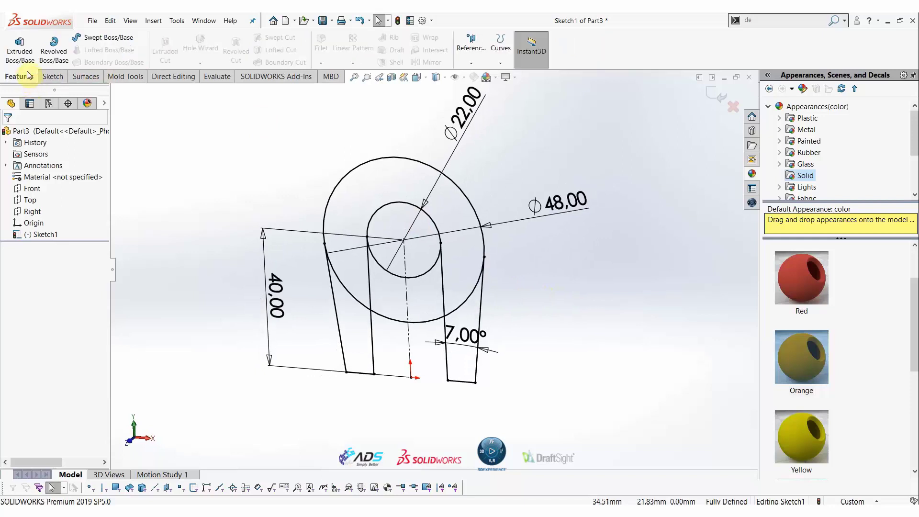
Extrude the leg and ring regions Mid Plane to a 40 mm depth as Boss-Extrude1
left_click(26, 59)
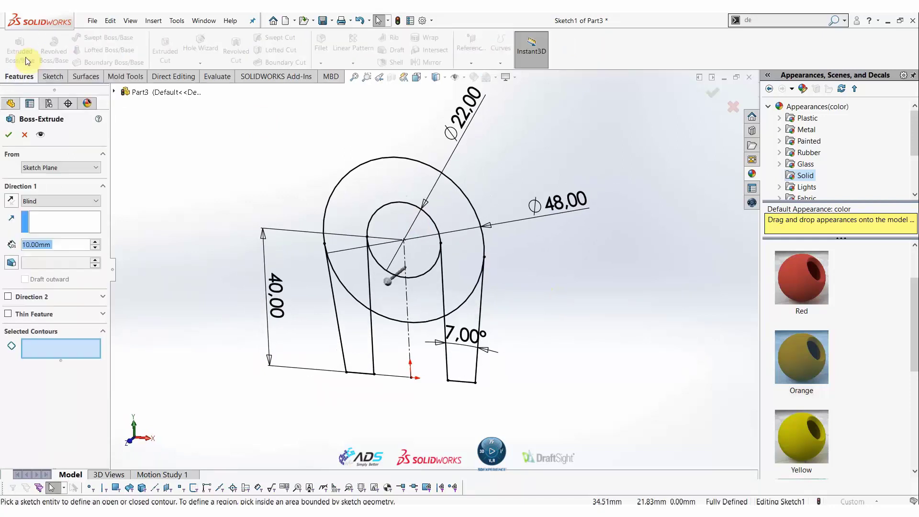
left_click(61, 348)
left_click(357, 316)
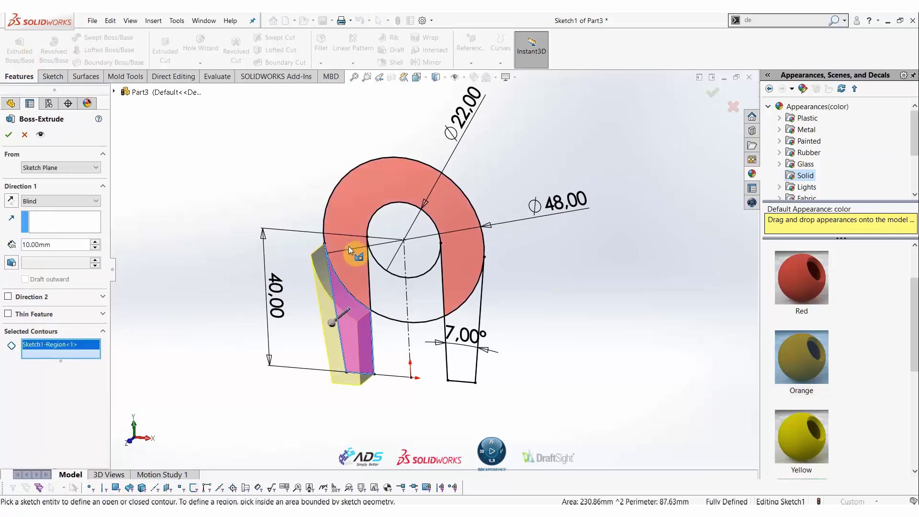
left_click(348, 245)
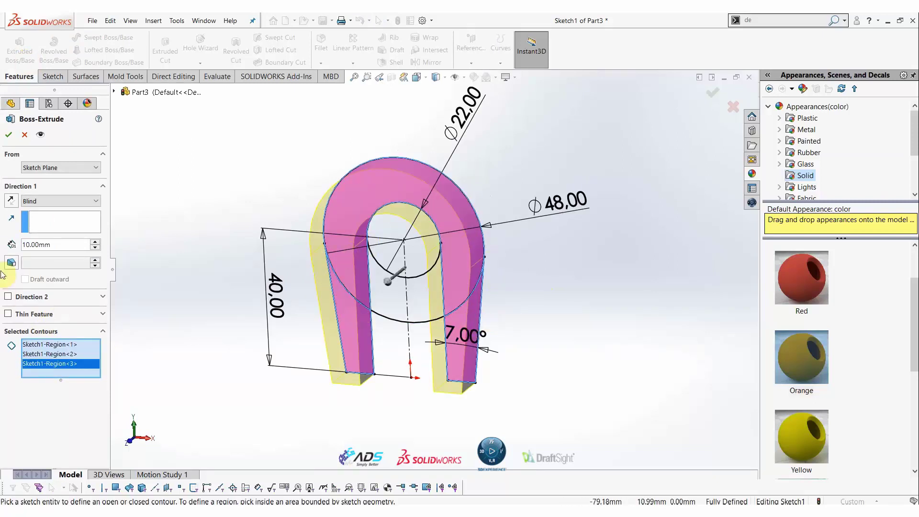
left_click(32, 201)
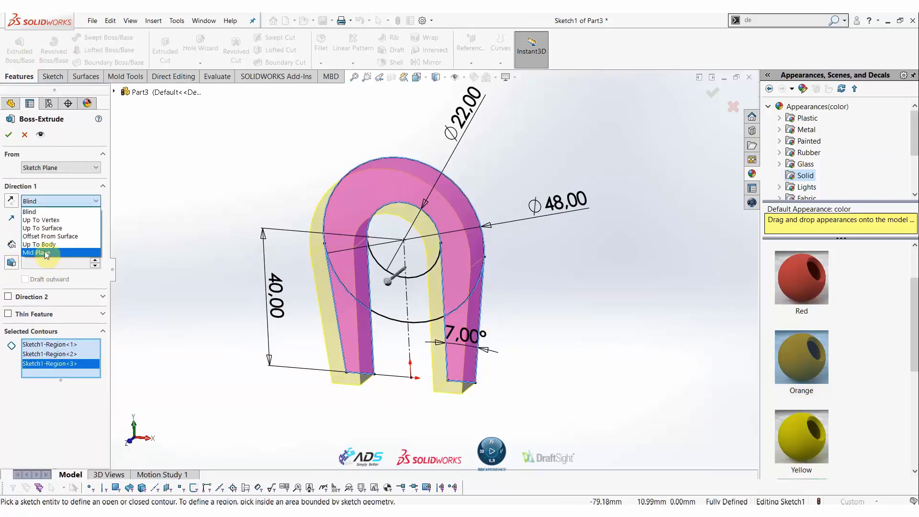
left_click(46, 253)
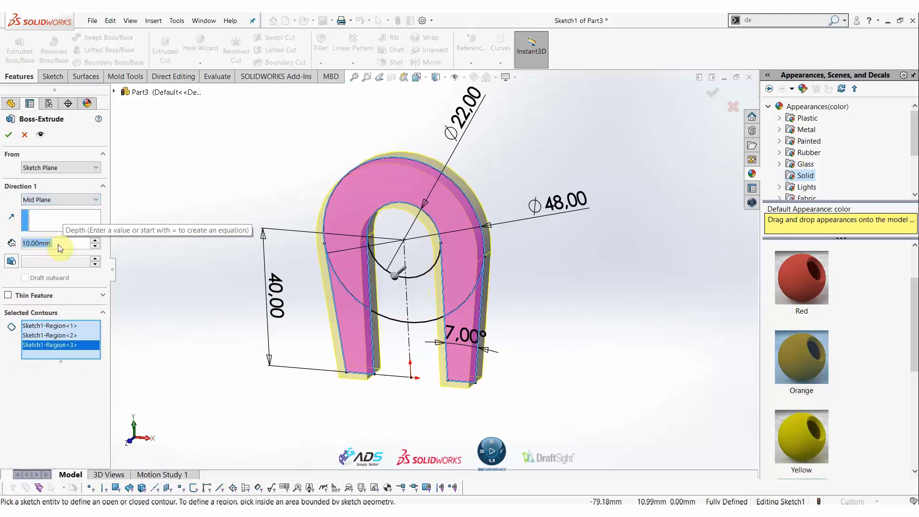
type("40")
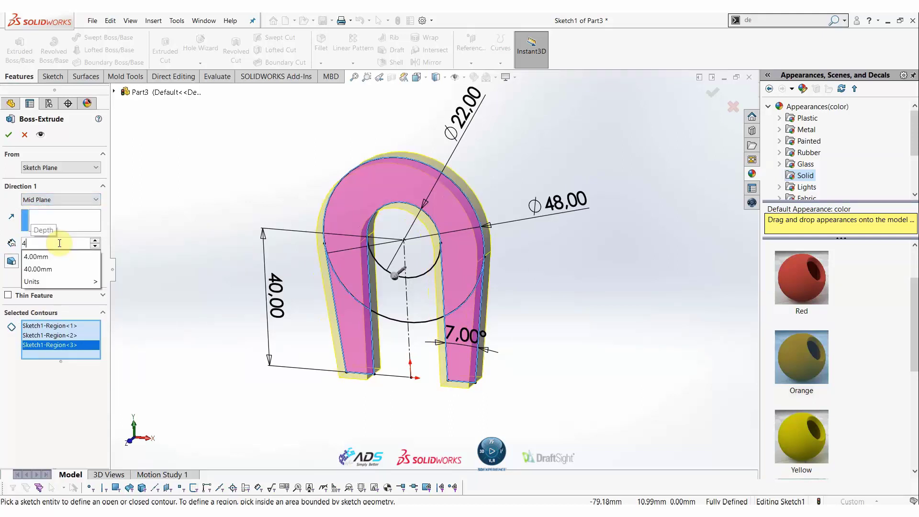
key("Return")
mouse_move(271, 252)
middle_mouse_down()
mouse_move(242, 250)
mouse_move(254, 266)
middle_mouse_up()
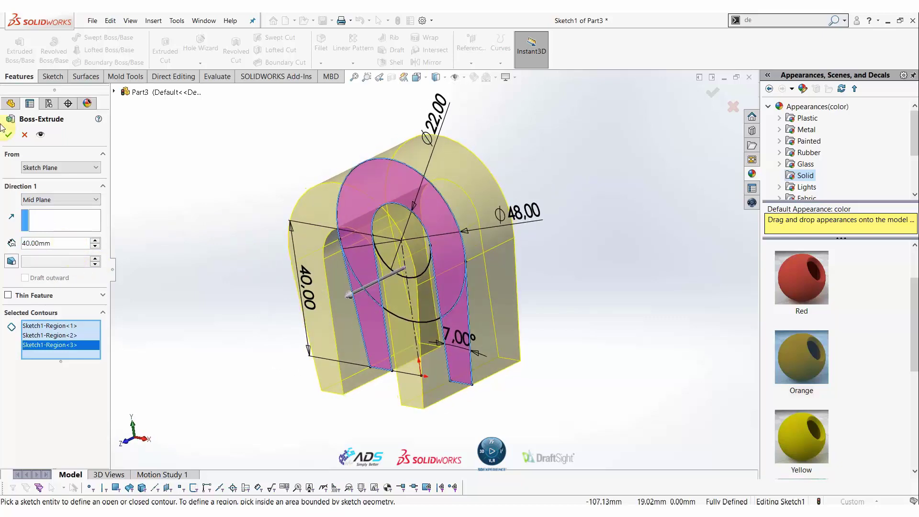
left_click(6, 134)
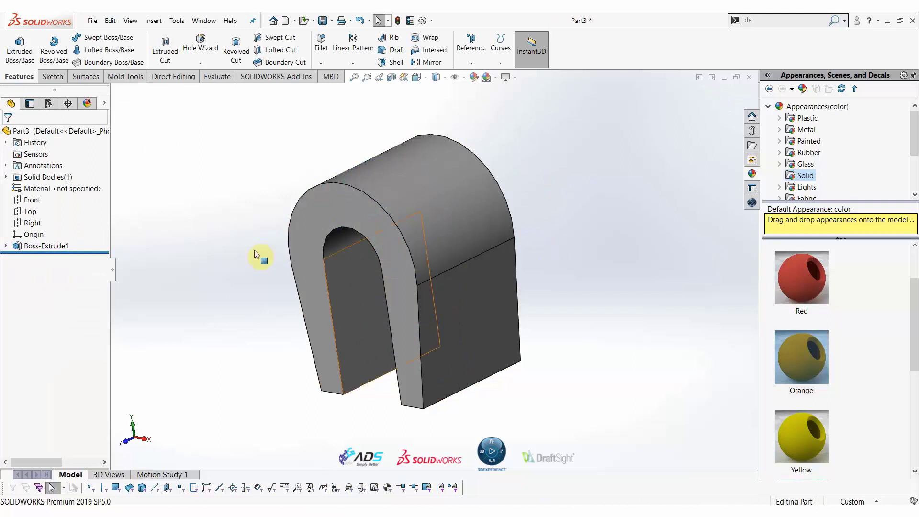
Start a sketch on the Right plane and draw a sloped line down from the body's top edge
left_click(19, 222)
left_click(24, 205)
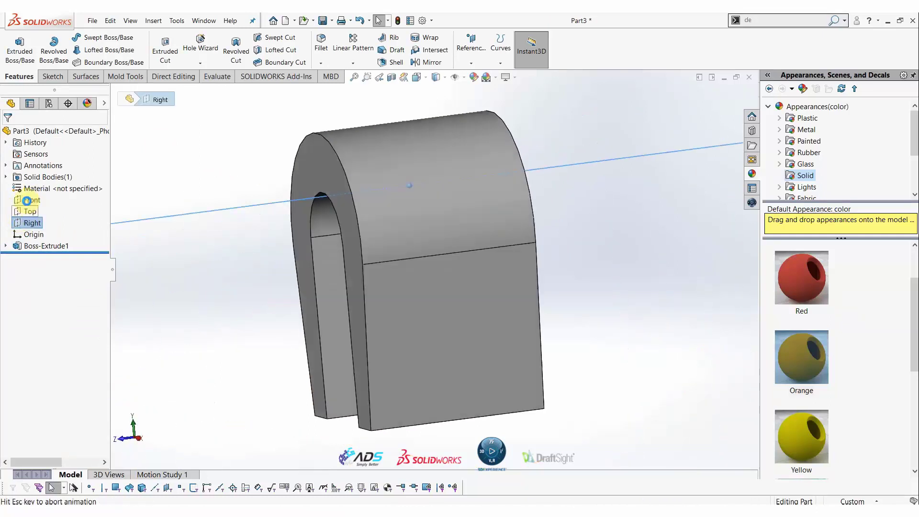
left_click(634, 237)
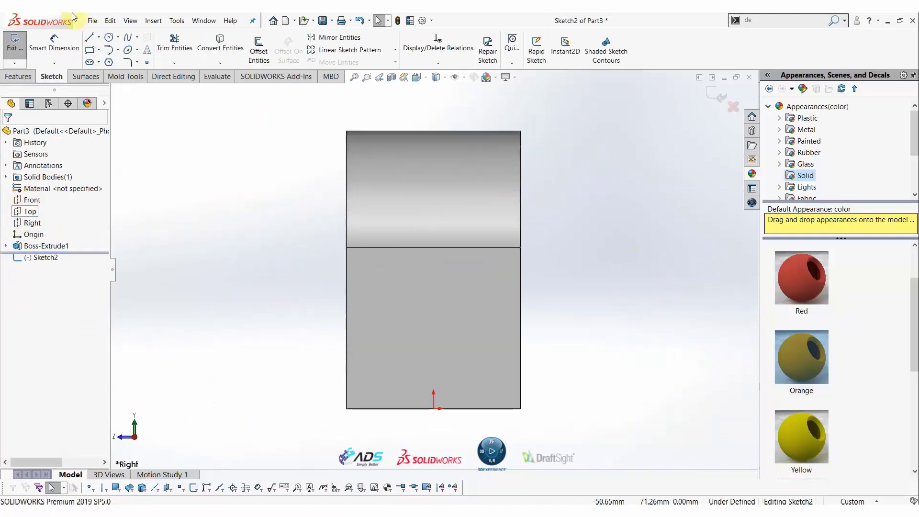
left_click(89, 38)
left_click(373, 132)
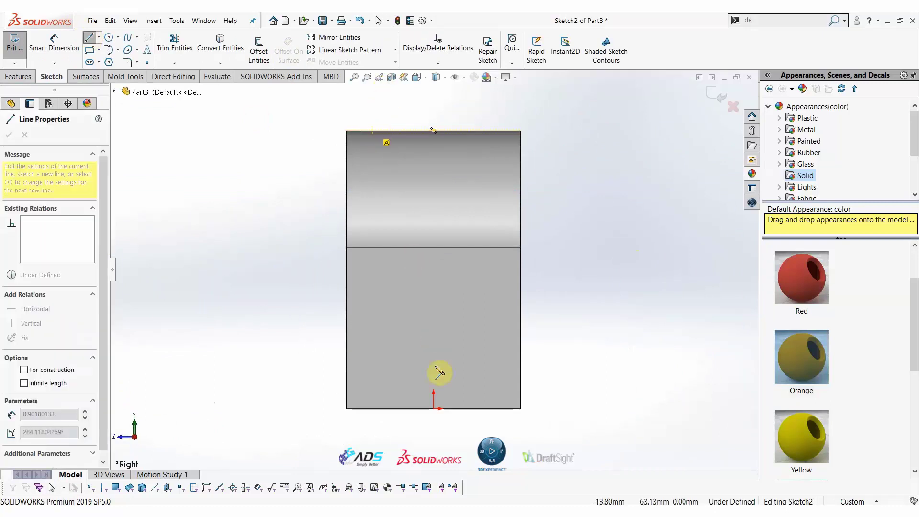
left_click(406, 347)
key("Escape")
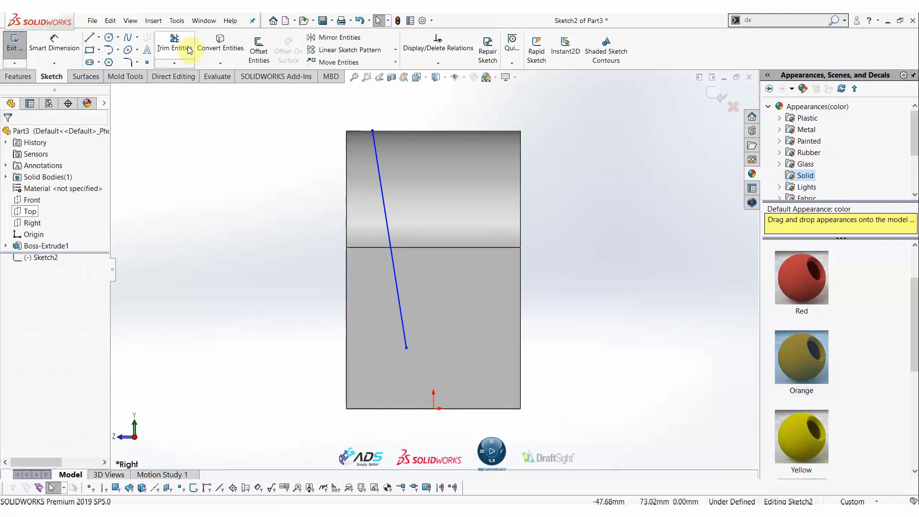
Add a tangent arc bottom, a right sloped line, and a top line closing the slot profile
key("a")
left_click(406, 348)
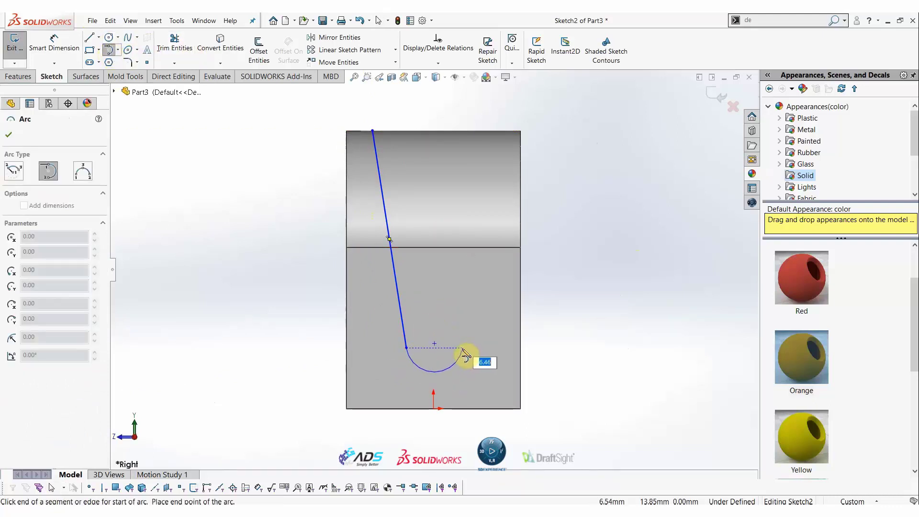
left_click(463, 353)
key("Escape")
left_click(89, 37)
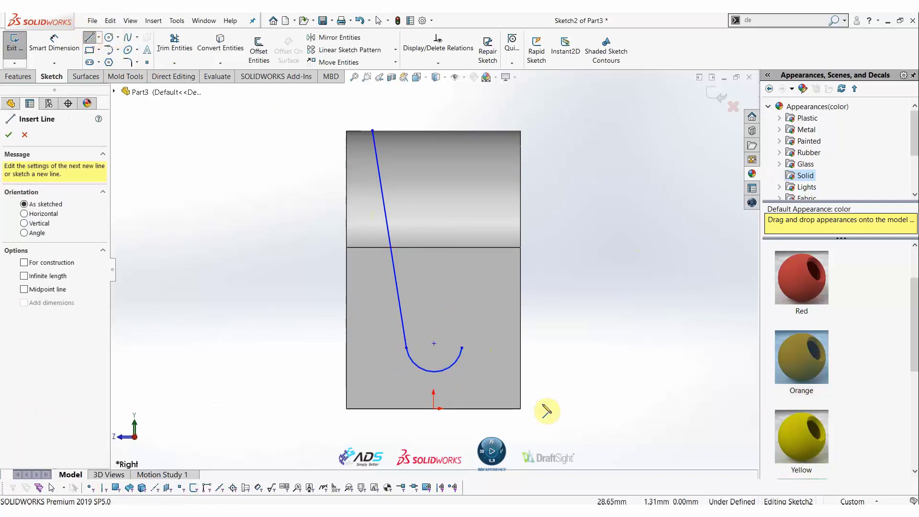
left_click(462, 349)
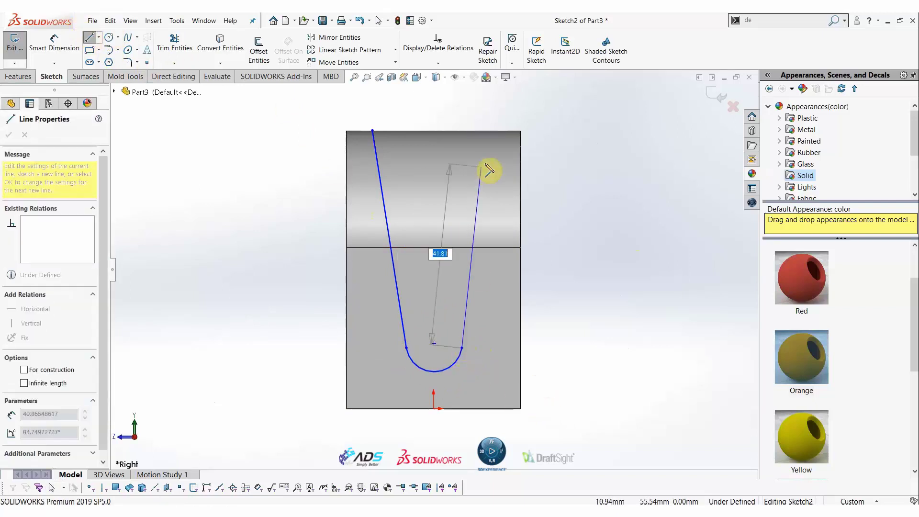
left_click(497, 131)
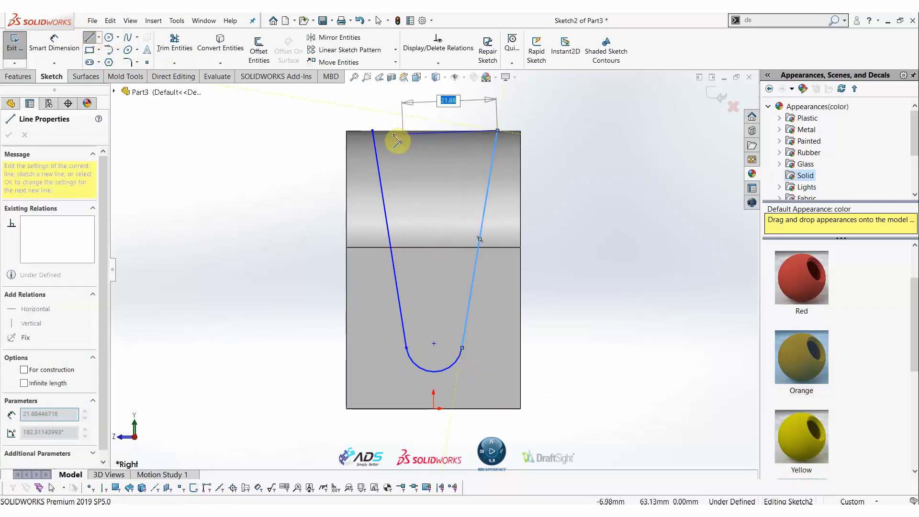
left_click(373, 131)
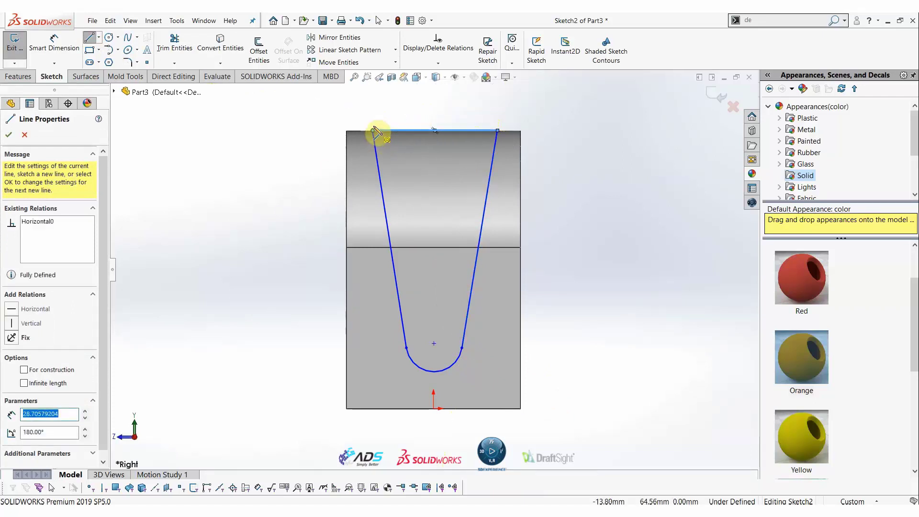
key("Escape")
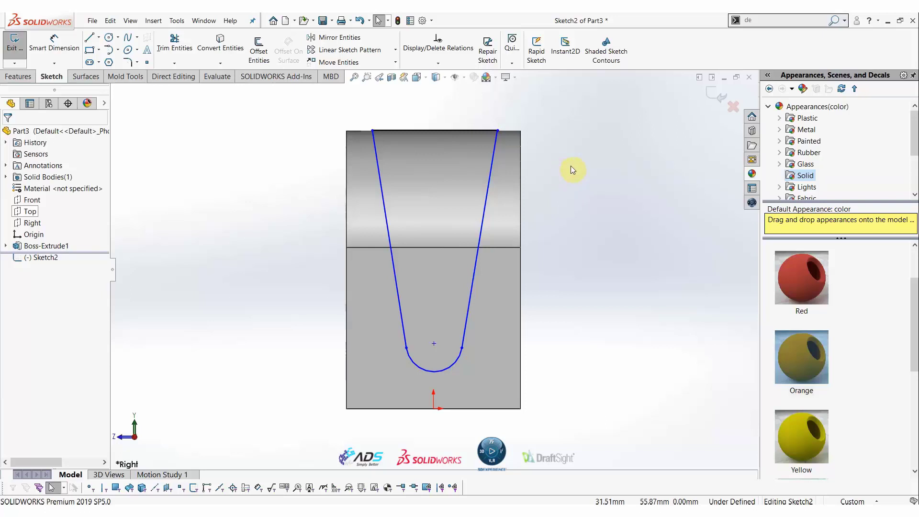
Add a vertical centreline through the arc centre and drag the arc's bottom onto the part's bottom edge
left_click(99, 37)
left_click(115, 65)
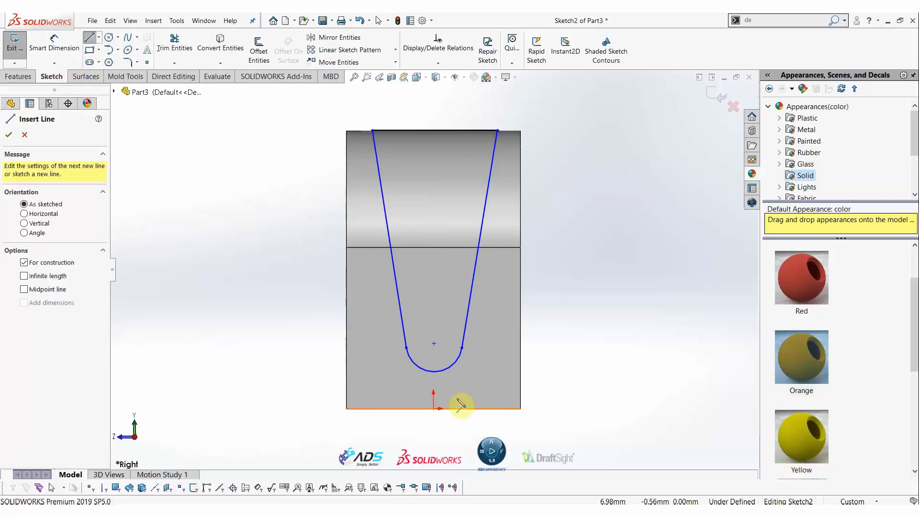
left_click_drag(434, 371, 434, 343)
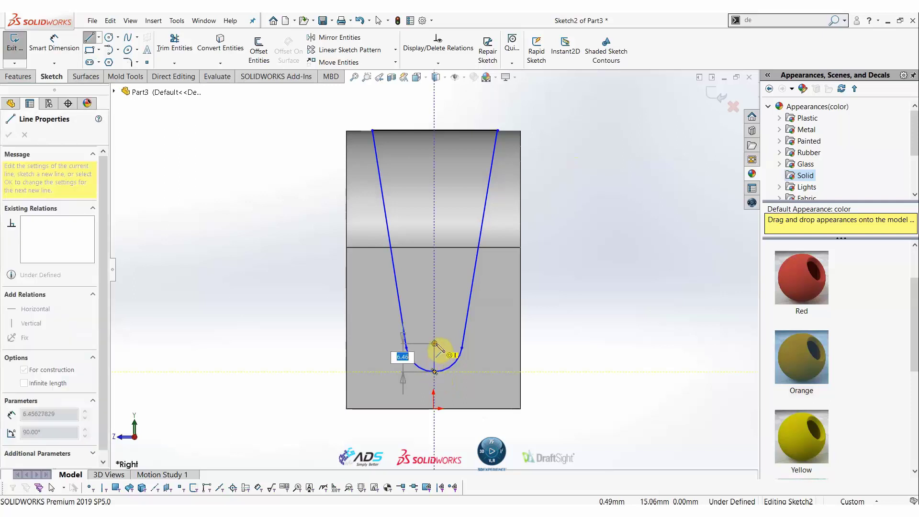
key("Escape")
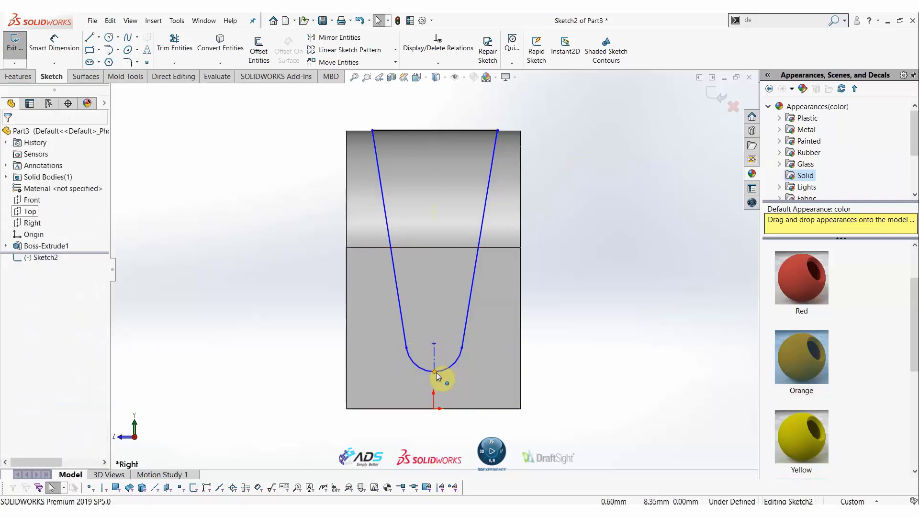
left_click_drag(434, 372, 434, 412)
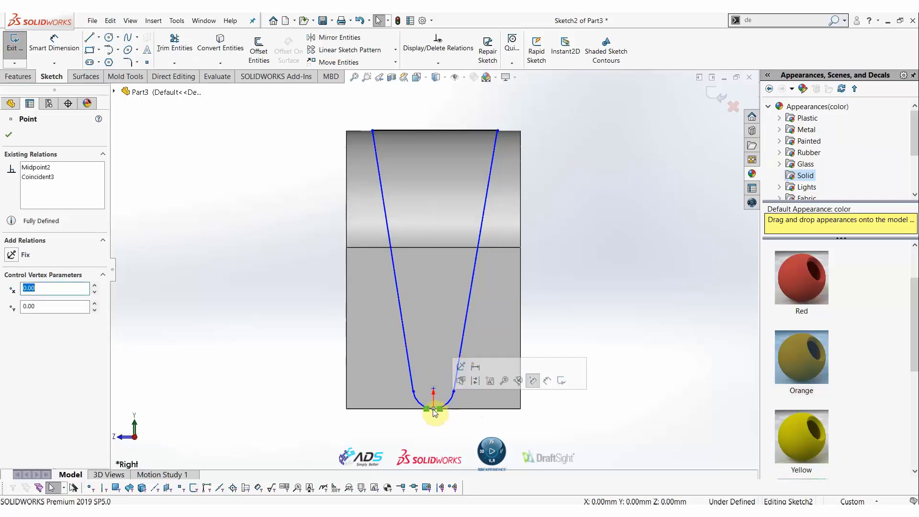
key("Escape")
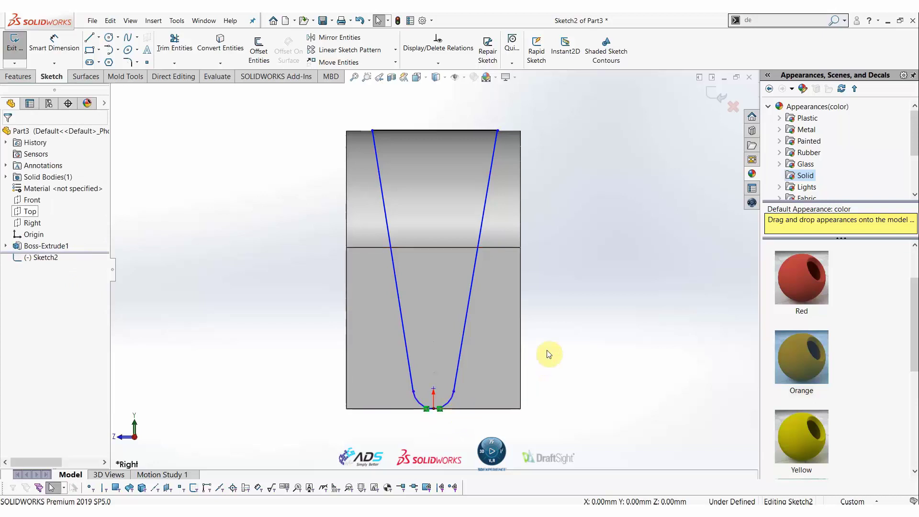
left_click(54, 39)
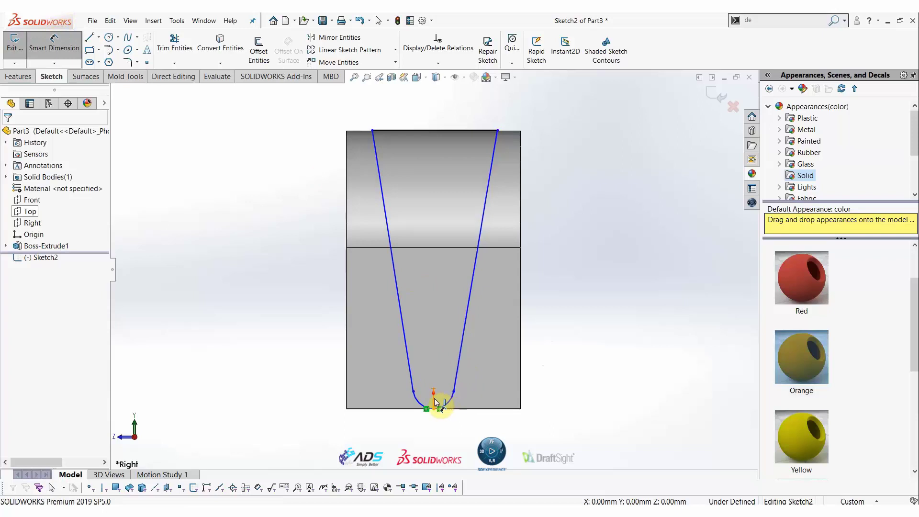
Dimension the slot's right side line at 2° from the vertical centreline
scroll(439, 406, "down", 5)
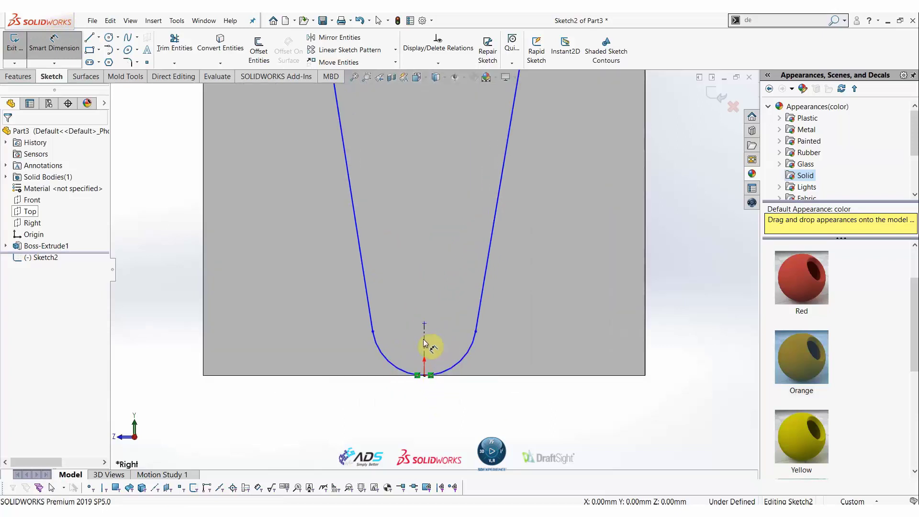
left_click(483, 289)
left_click(481, 292)
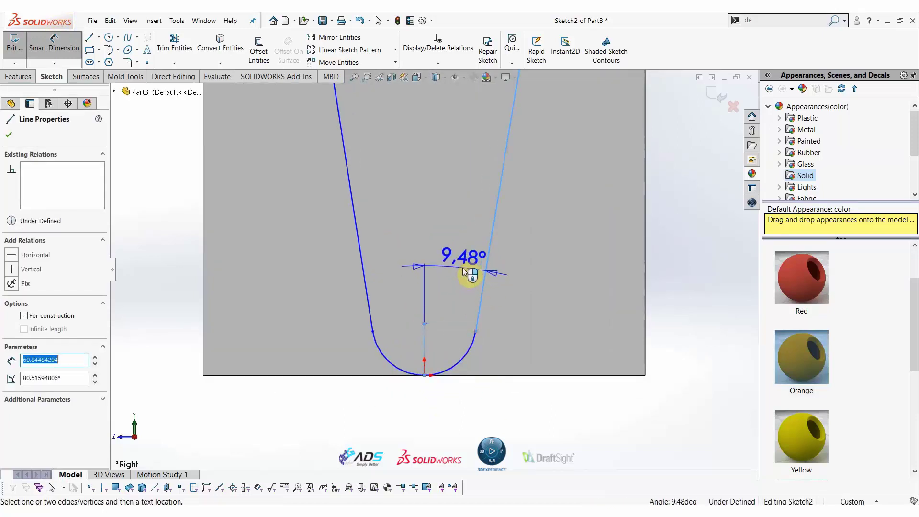
left_click(470, 273)
type("0")
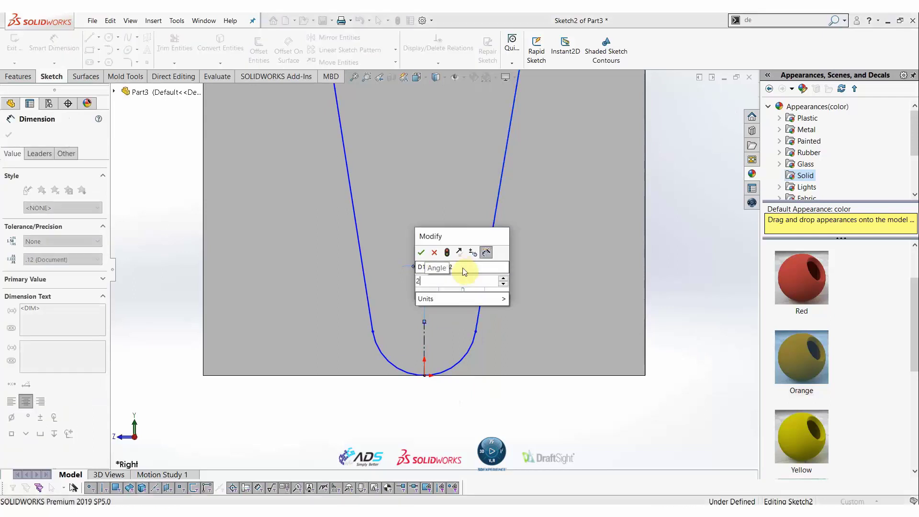
key("Return")
scroll(472, 250, "up", 3)
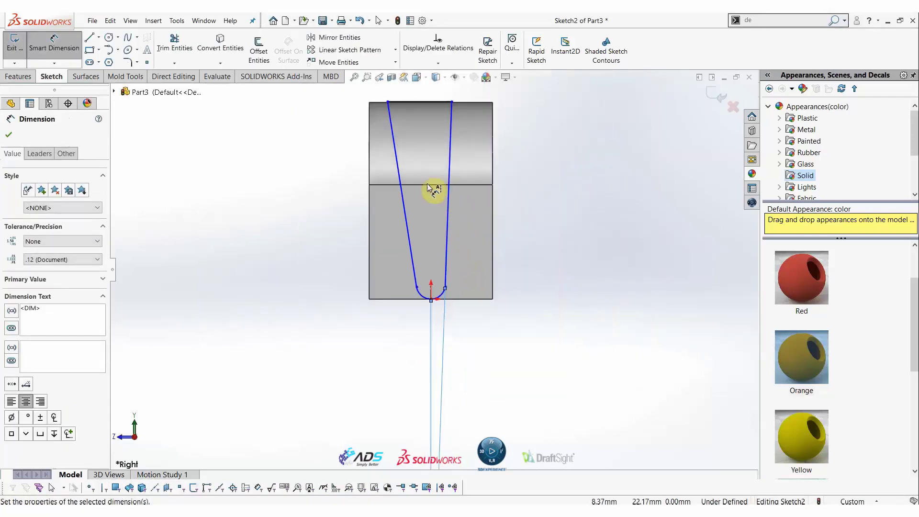
scroll(430, 185, "up", 1)
key("Escape")
left_click(459, 235)
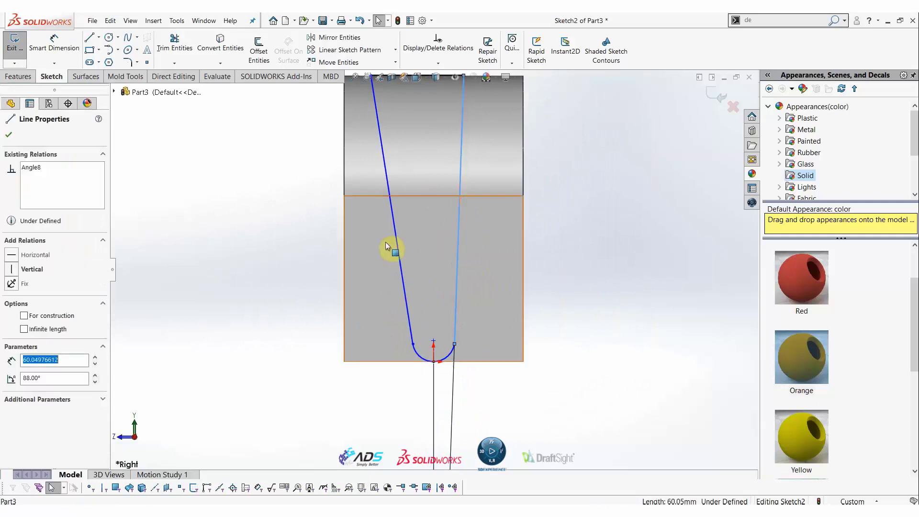
Try parallel and collinear relations on the side lines, delete the conflicting ones, then undo
left_click(395, 240, "ctrl")
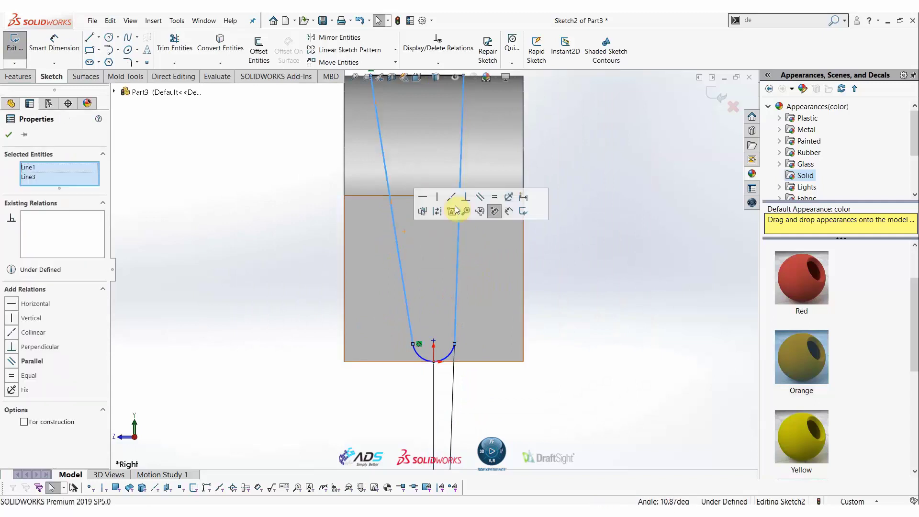
left_click(485, 196)
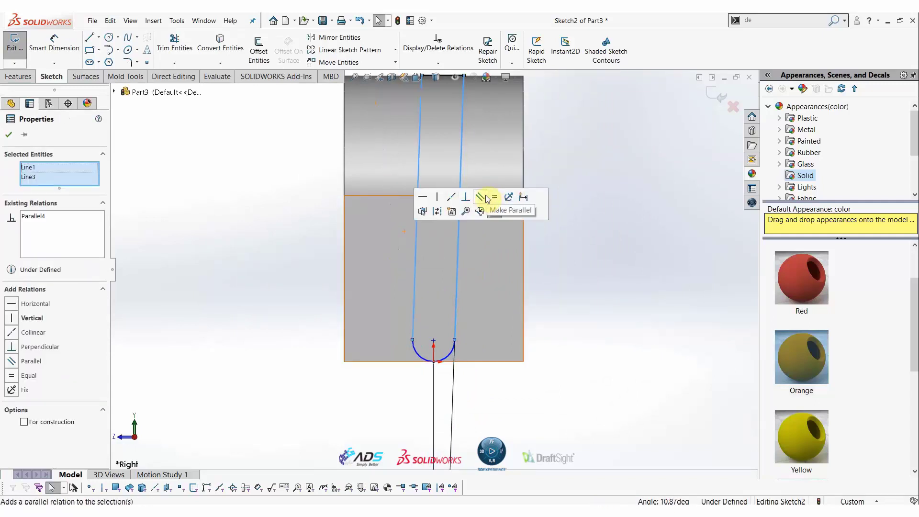
left_click(60, 217)
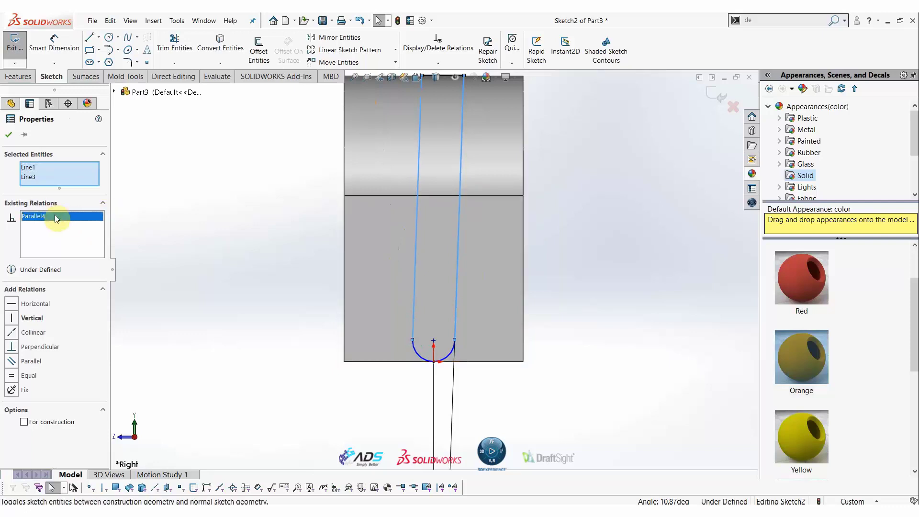
right_click(60, 216)
left_click(83, 233)
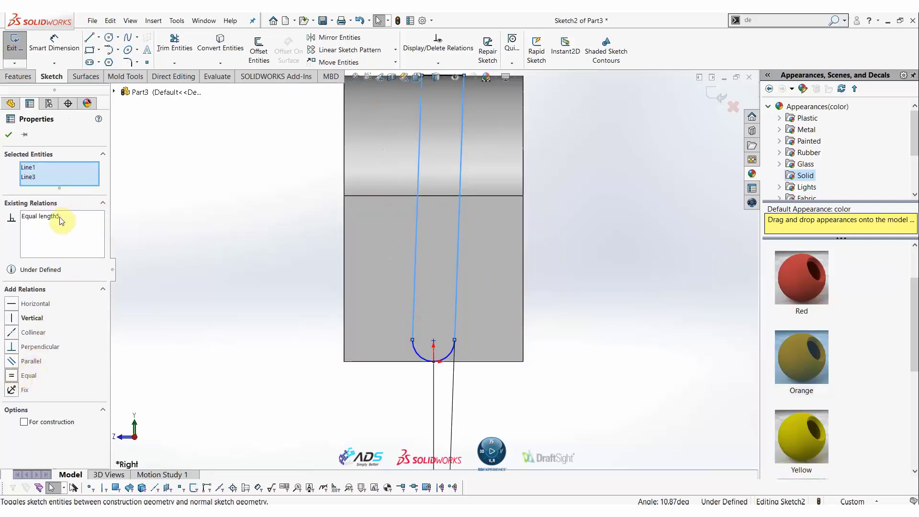
right_click(61, 220)
left_click(68, 237)
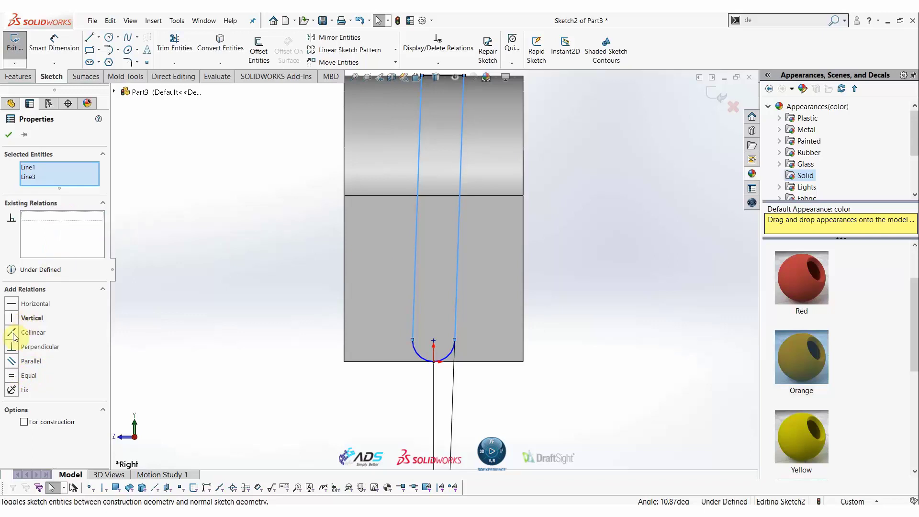
left_click(12, 332)
right_click(62, 217)
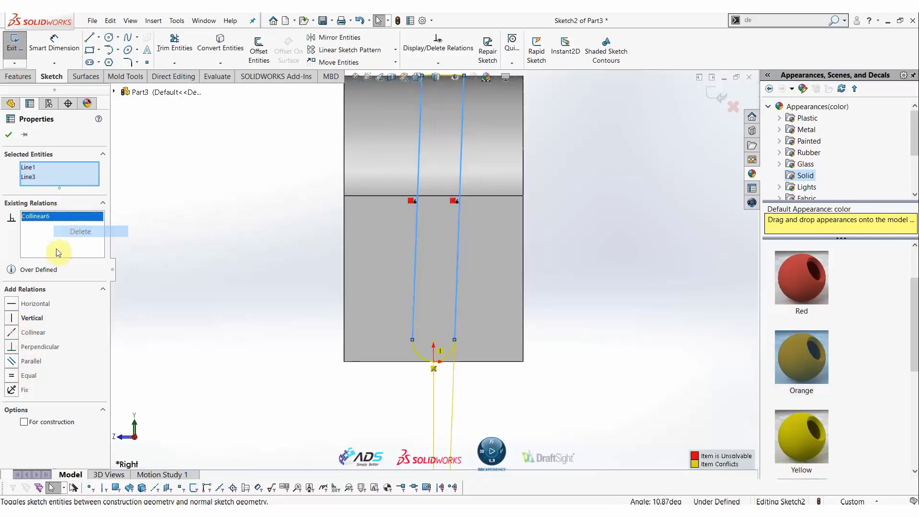
left_click(191, 231)
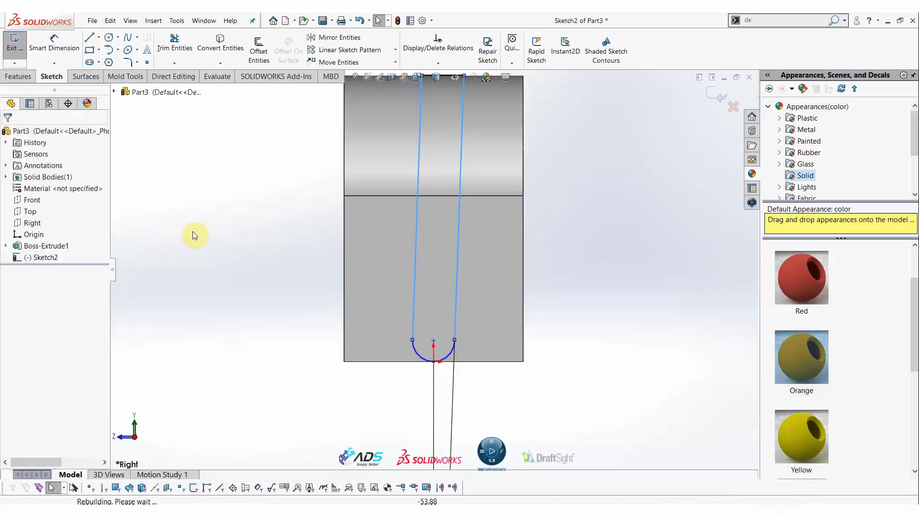
key("ctrl+z")
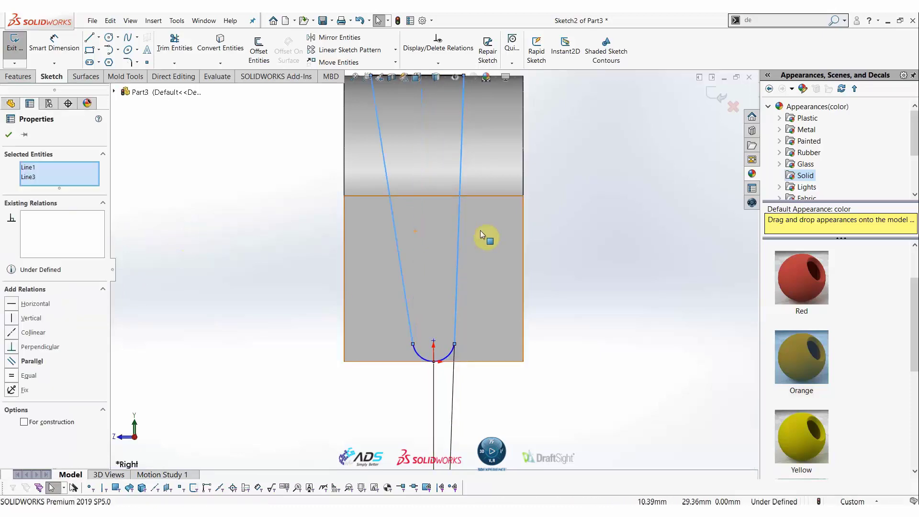
Apply an Equal relation to the slot's two side lines
left_click(485, 251)
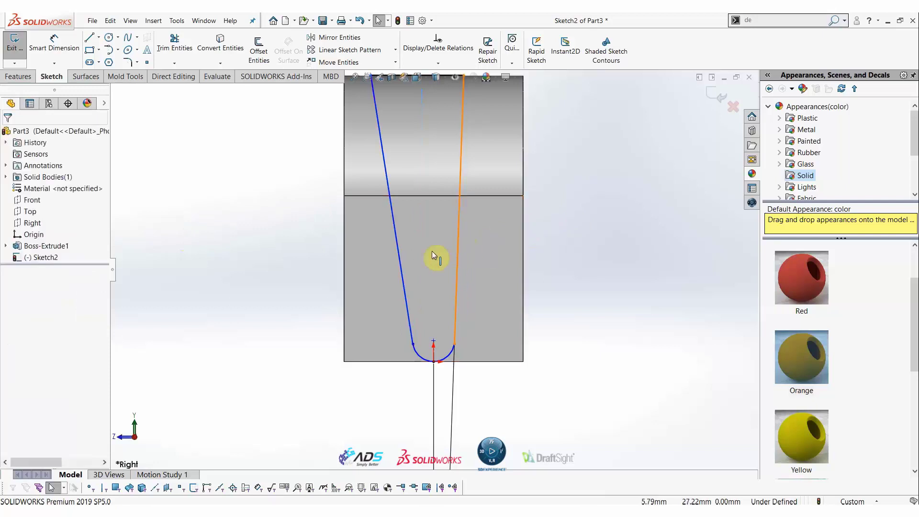
left_click(397, 246)
left_click(397, 246, "ctrl")
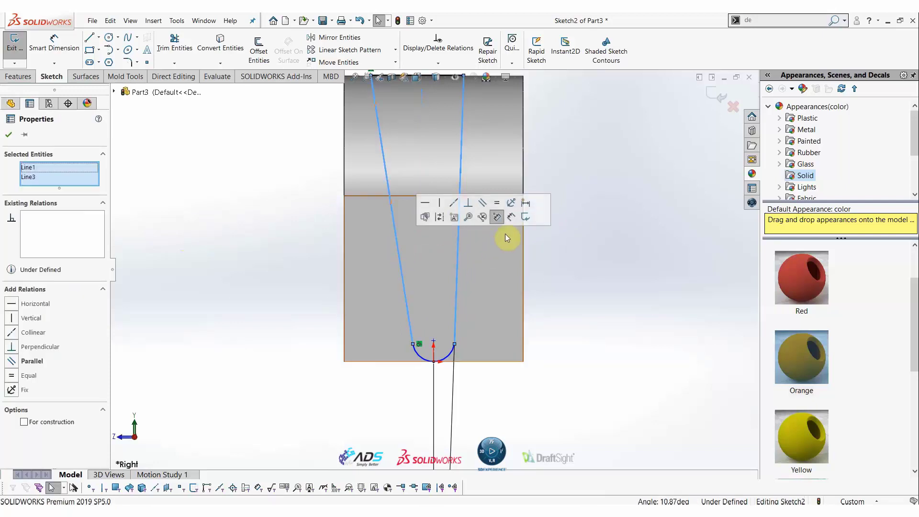
left_click(497, 208)
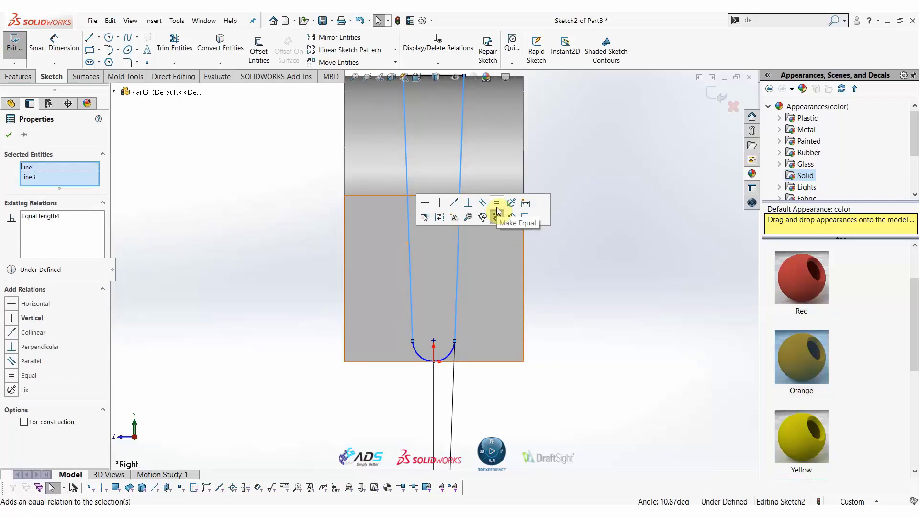
Place the 2.00° angle dimension inside the part just above the rounded bottom
key("Escape")
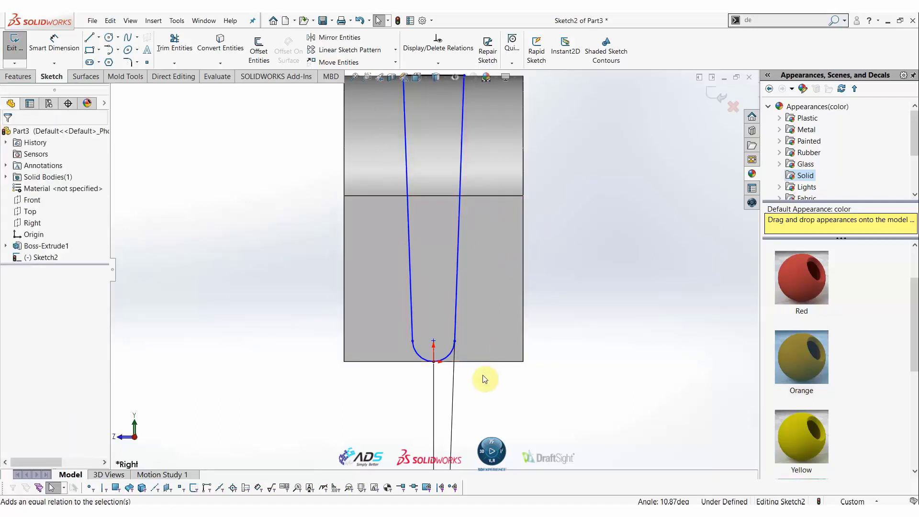
scroll(479, 375, "up", 3)
scroll(462, 297, "down", 1)
scroll(455, 421, "up", 1)
scroll(455, 425, "down", 1)
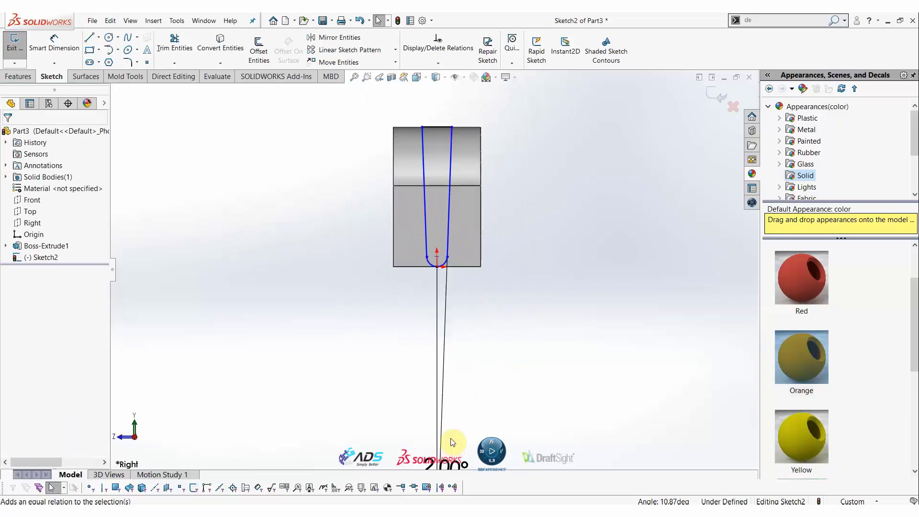
scroll(451, 457, "up", 1)
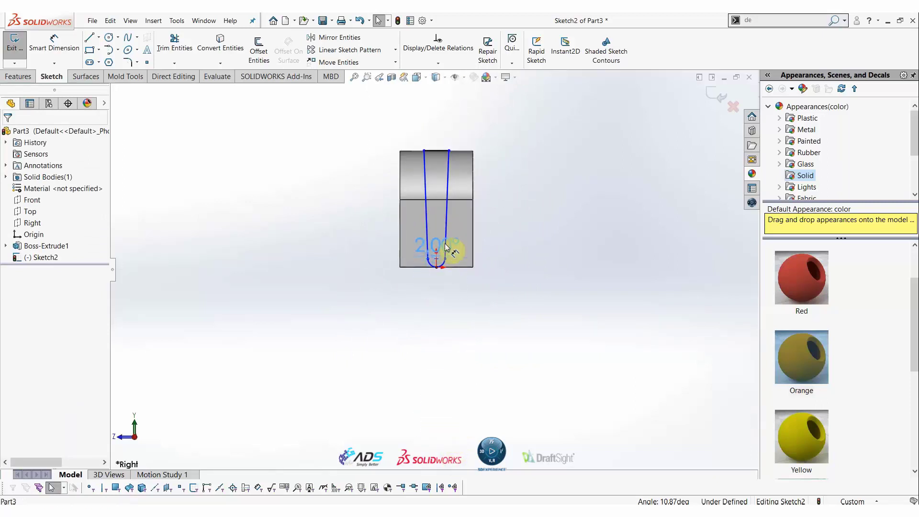
left_click(451, 242)
scroll(456, 232, "down", 1)
scroll(460, 238, "down", 5)
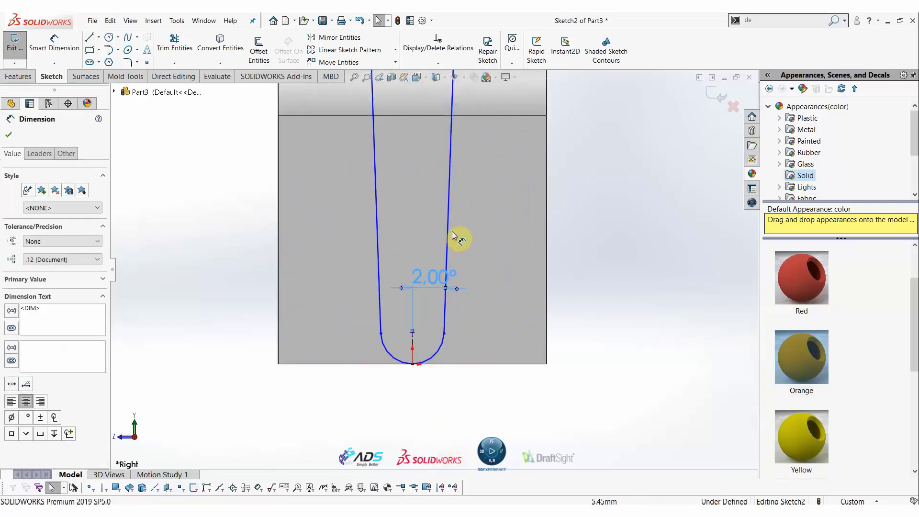
key("Escape")
Reorient the view back to a straight-on Right view
middle_click_drag(461, 230, 487, 253)
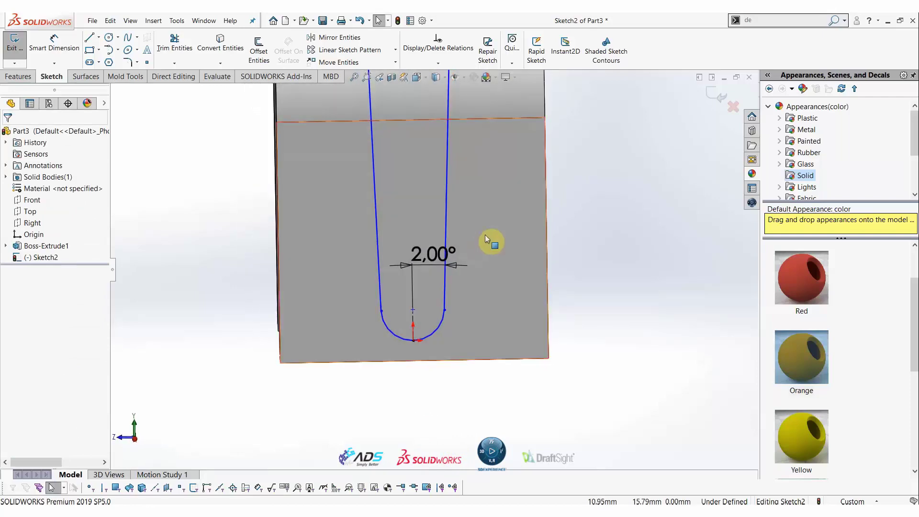
scroll(487, 239, "up", 5)
key("space")
left_click(489, 173)
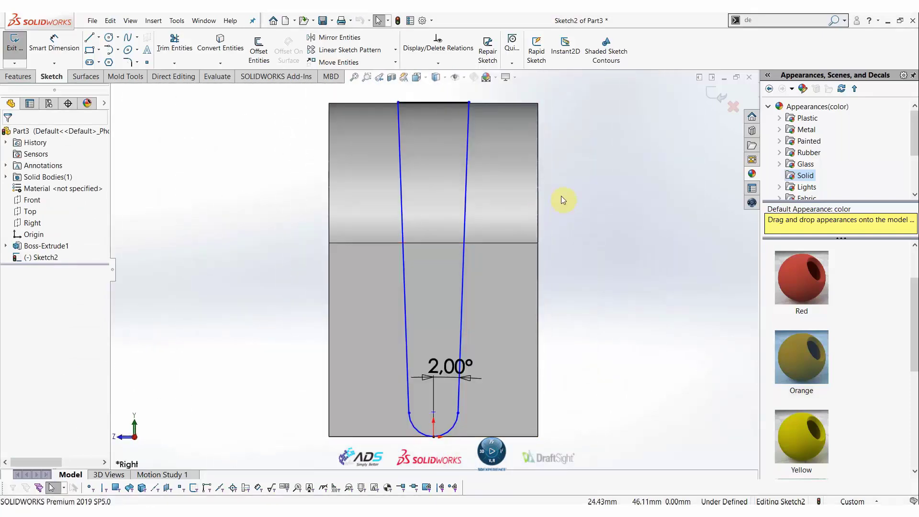
Draw a 10 mm circle centred on the lower arc's centre
left_click(109, 37)
left_click(433, 412)
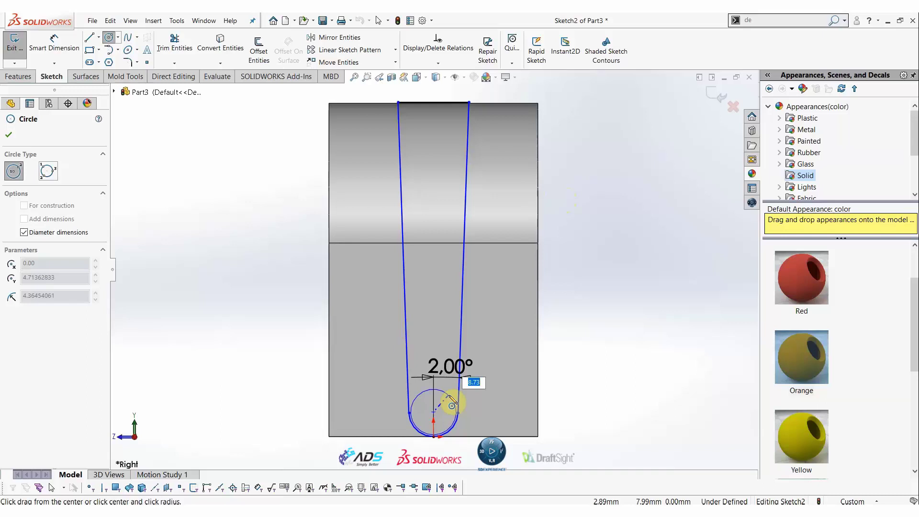
type("10")
key("Return")
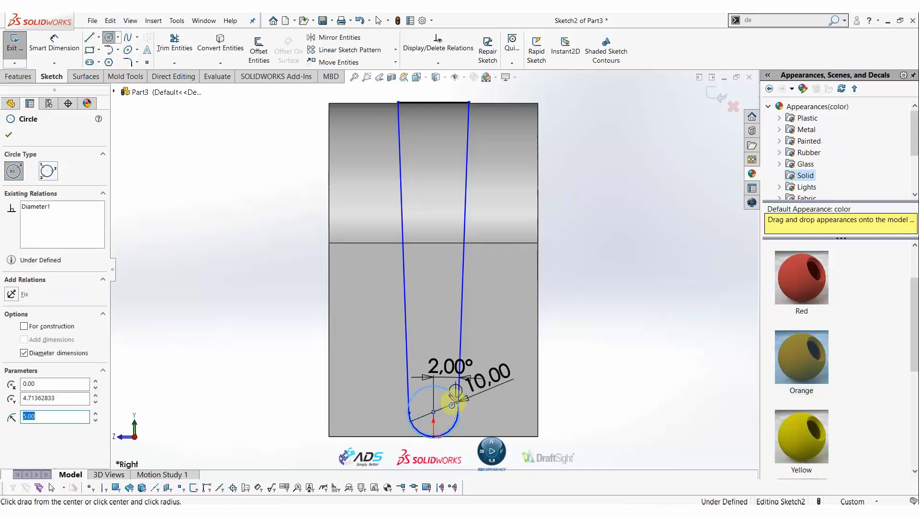
key("Escape")
scroll(436, 454, "up", 3)
scroll(423, 404, "up", 1)
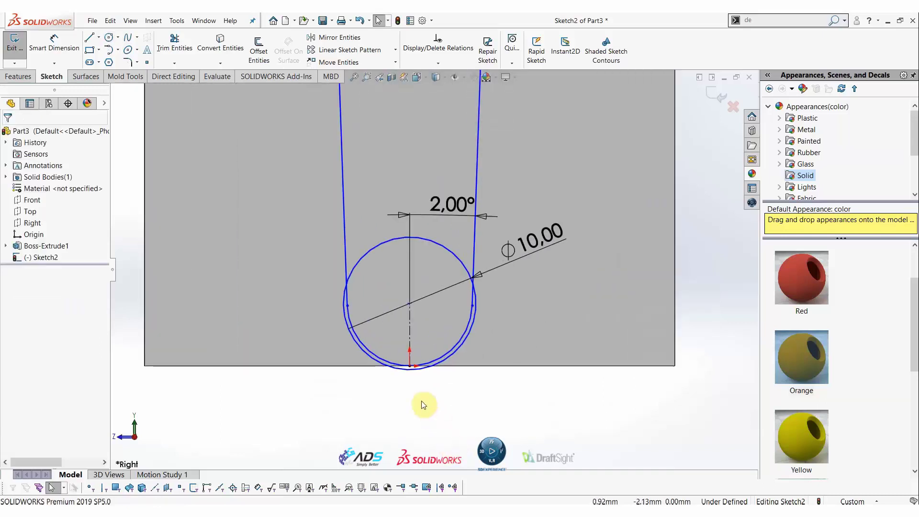
Dimension the lower arc's radius as 10 mm with Smart Dimension
left_click(53, 43)
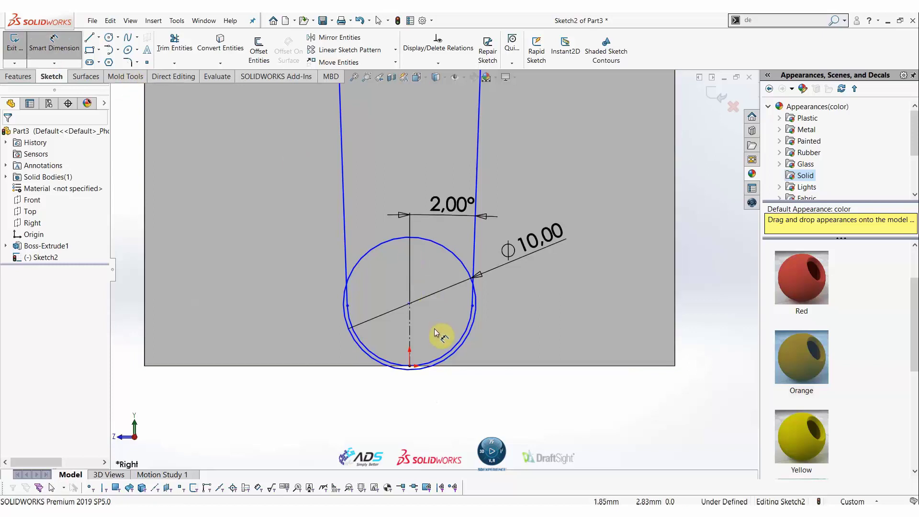
left_click(429, 364)
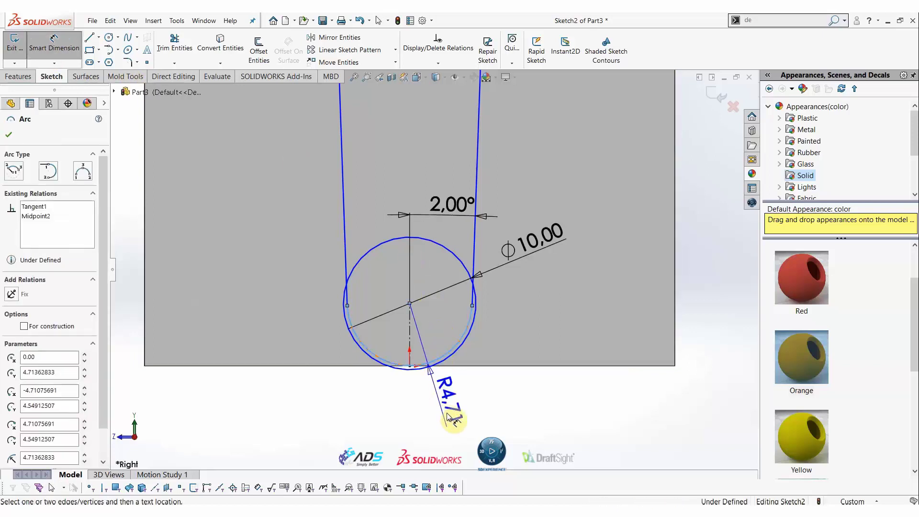
left_click(491, 426)
type("10")
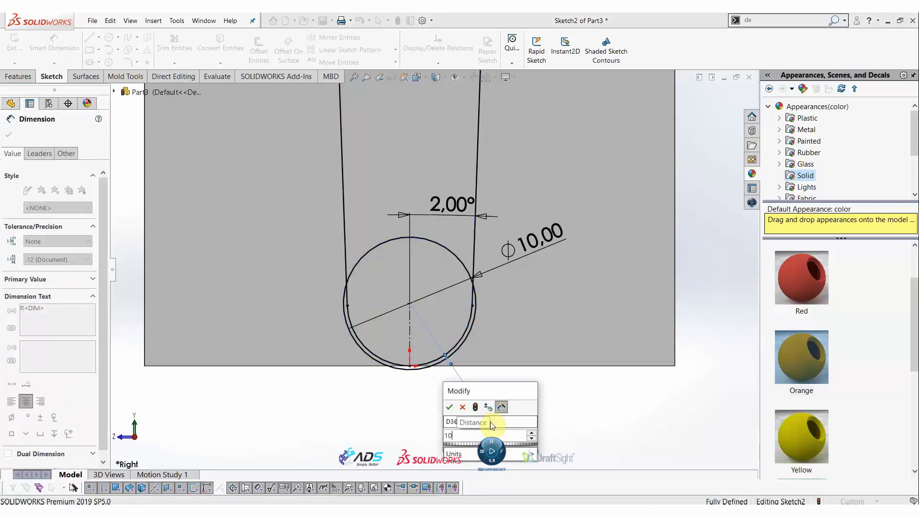
key("Return")
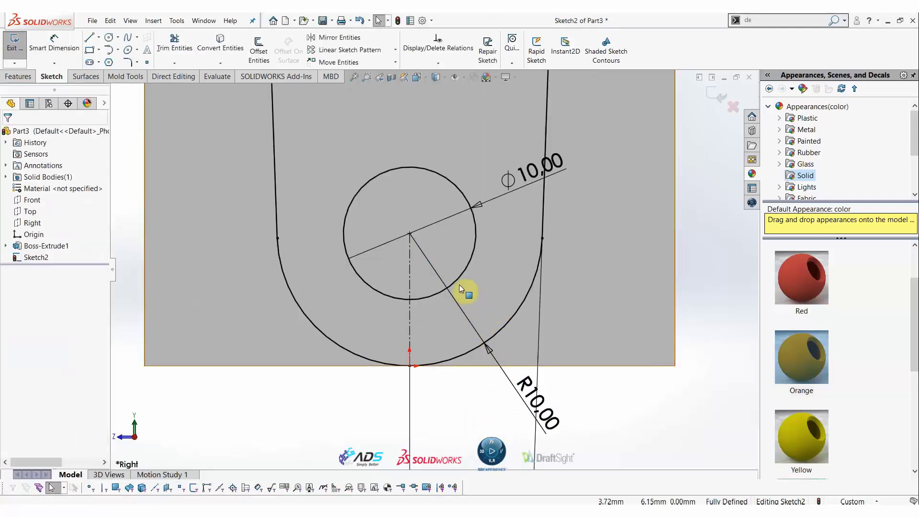
Reposition the R10 and 2° dimensions near the part and switch to isometric view
scroll(458, 284, "up", 3)
left_click_drag(497, 352, 586, 275)
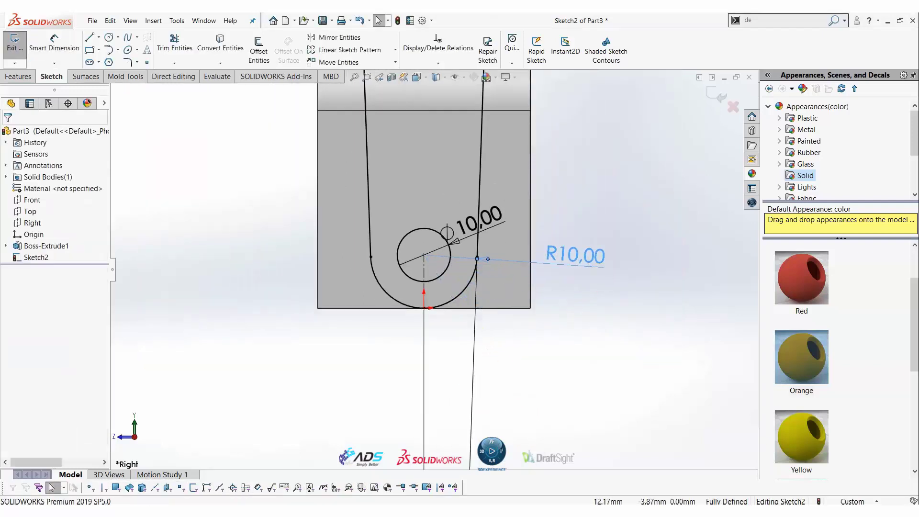
scroll(479, 373, "up", 3)
scroll(436, 412, "up", 3)
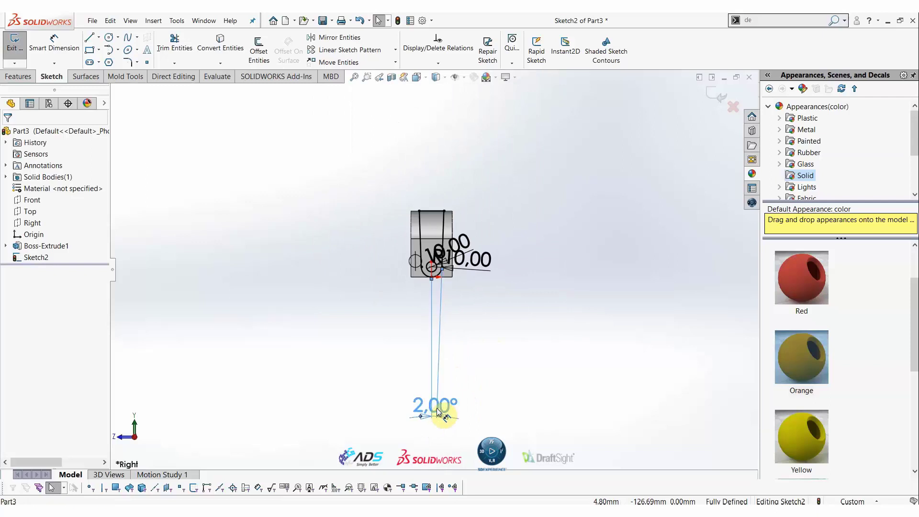
left_click_drag(436, 412, 438, 254)
scroll(436, 246, "down", 4)
scroll(472, 219, "down", 3)
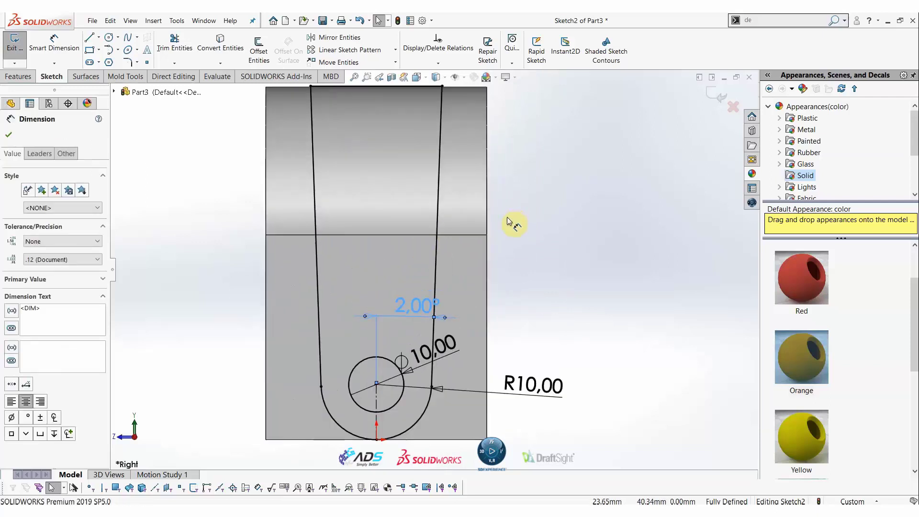
scroll(461, 225, "up", 1)
scroll(328, 205, "down", 1)
left_click(577, 258)
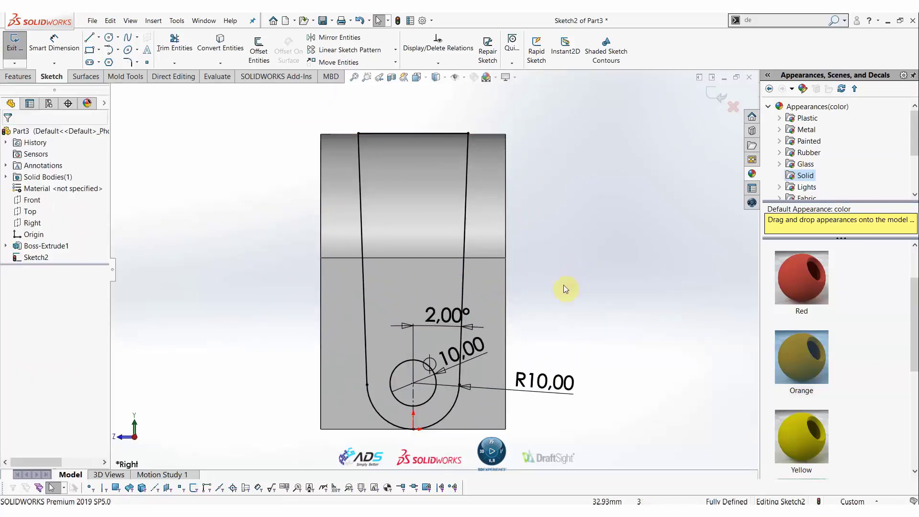
left_click_drag(459, 309, 448, 307)
left_click(628, 277)
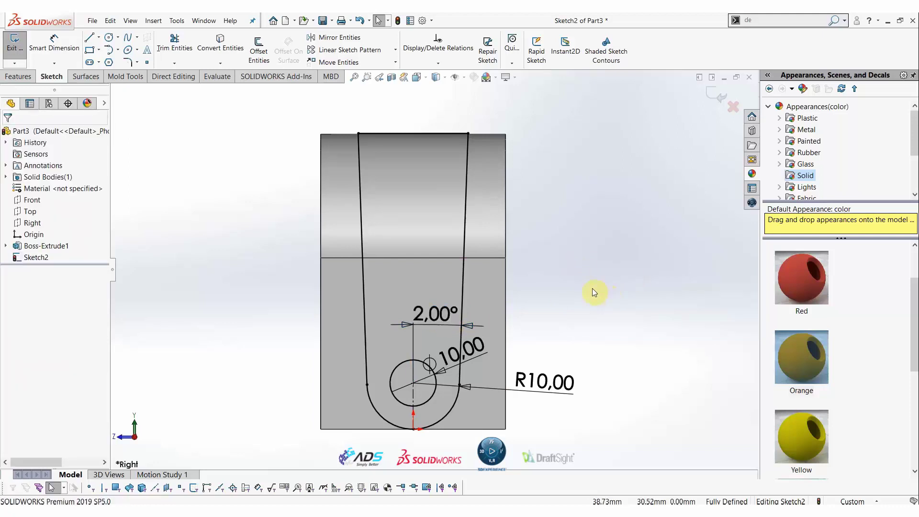
key("ctrl+7")
Extruded-cut the slot sketch Through All - Both with Flip side to cut enabled
left_click(19, 76)
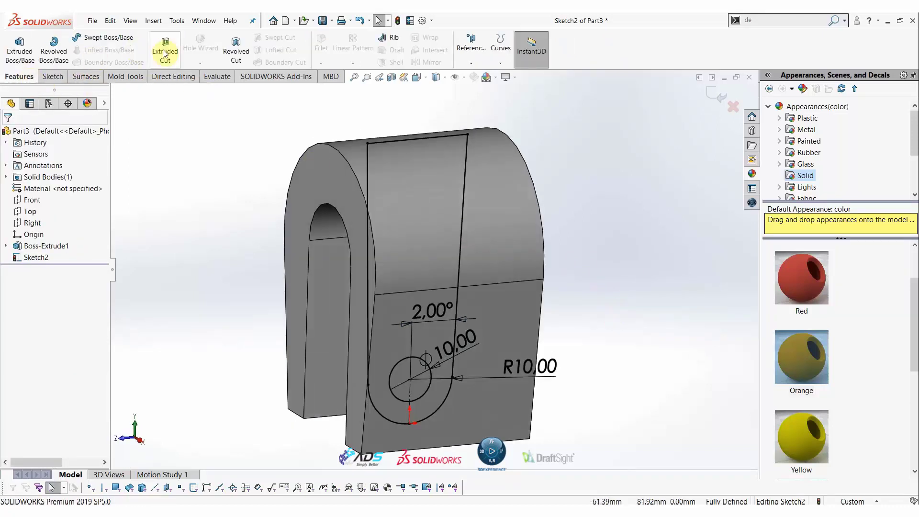
left_click(165, 48)
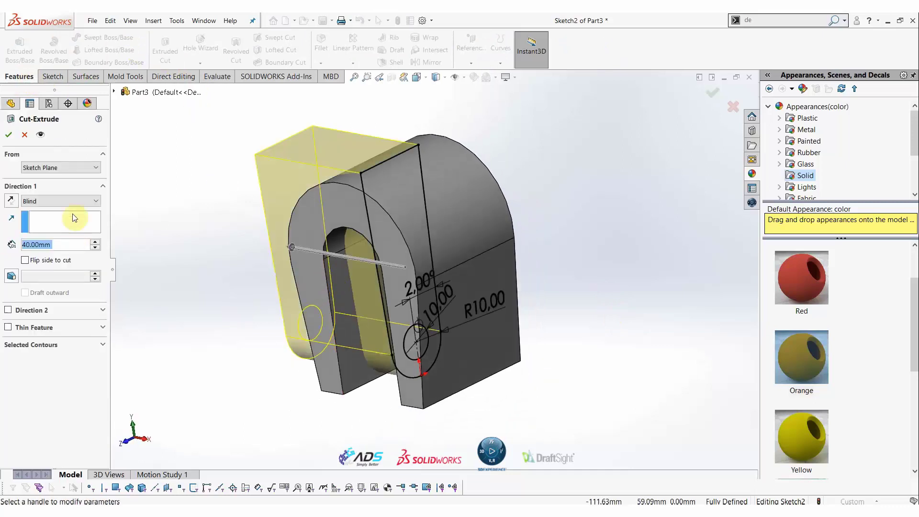
left_click(67, 201)
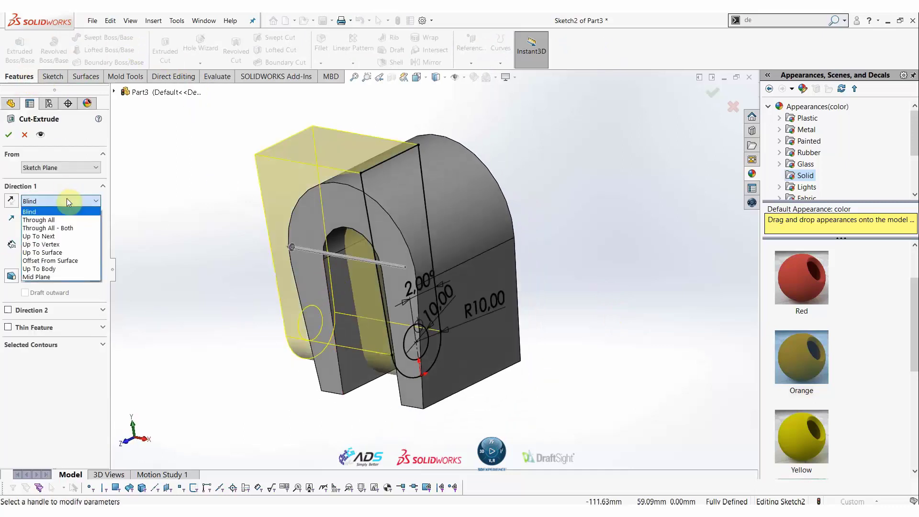
left_click(65, 228)
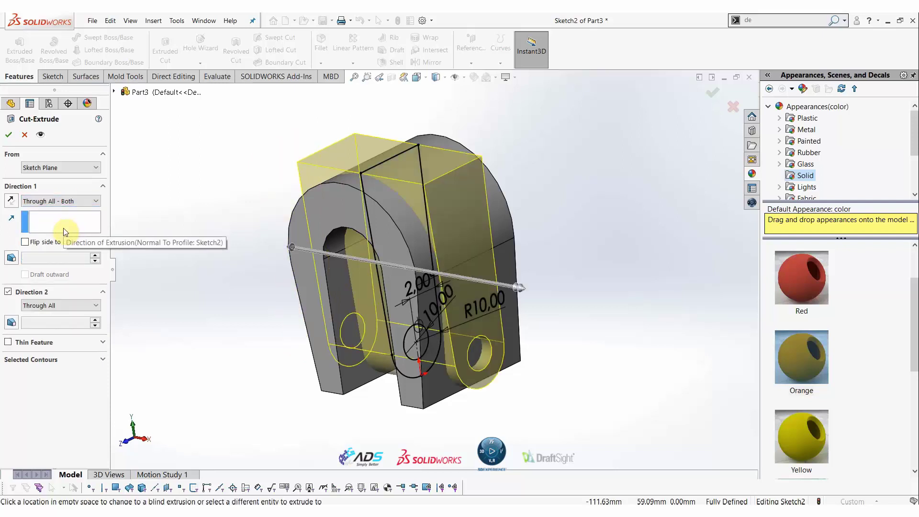
left_click(39, 246)
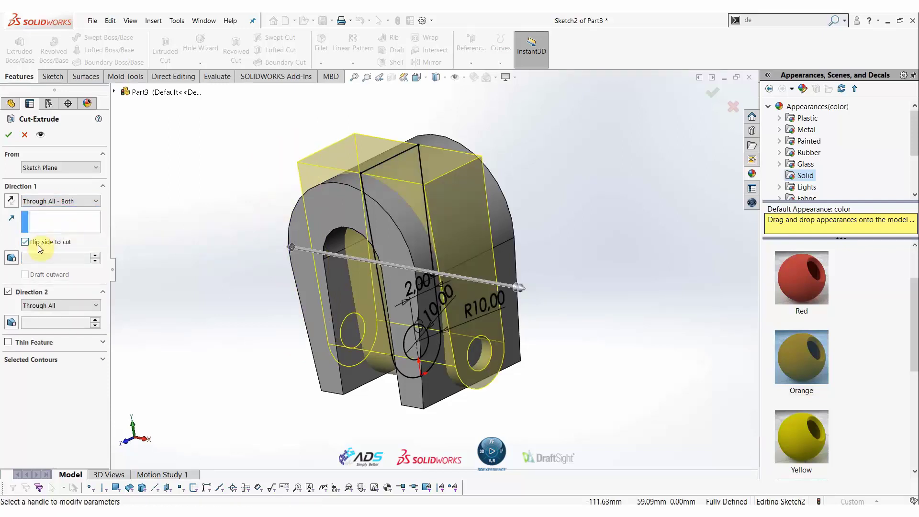
left_click(6, 134)
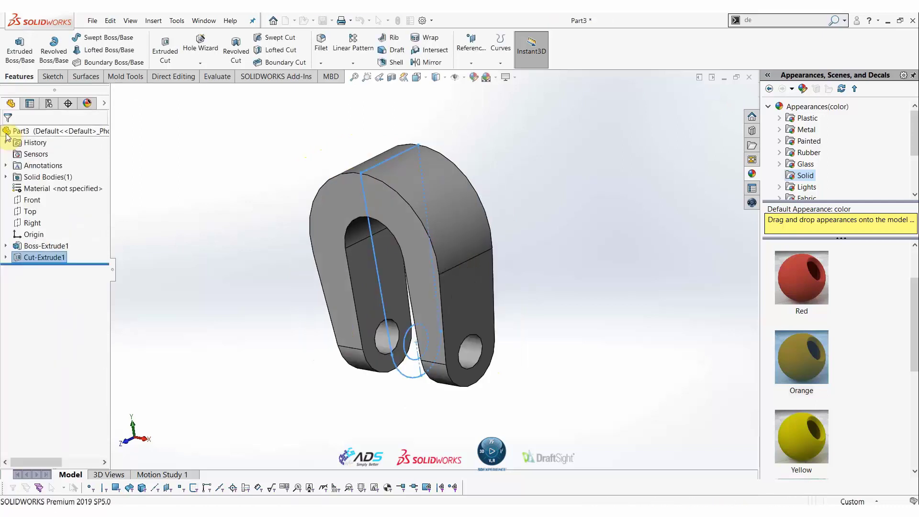
left_click(503, 216)
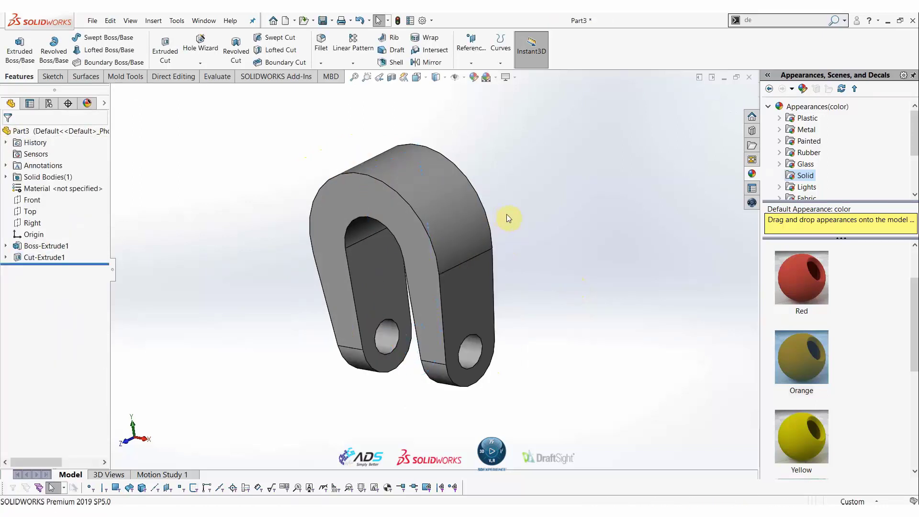
scroll(288, 211, "down", 2)
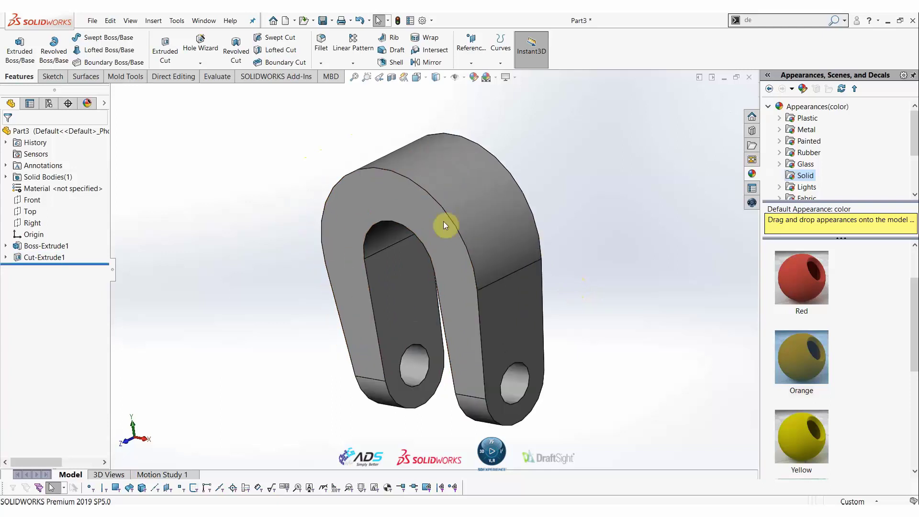
middle_click_drag(443, 221, 549, 307)
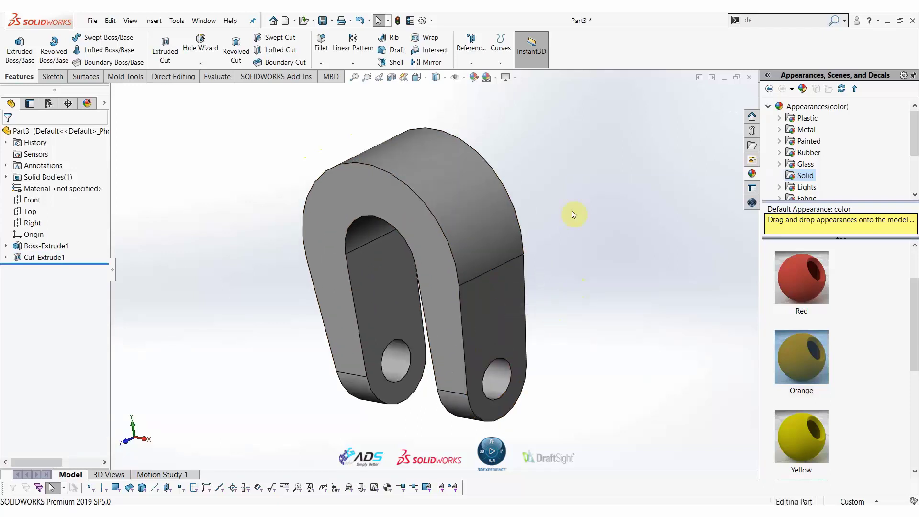
Start a sketch on the Top plane with a 26 mm circle at the origin
left_click(30, 211)
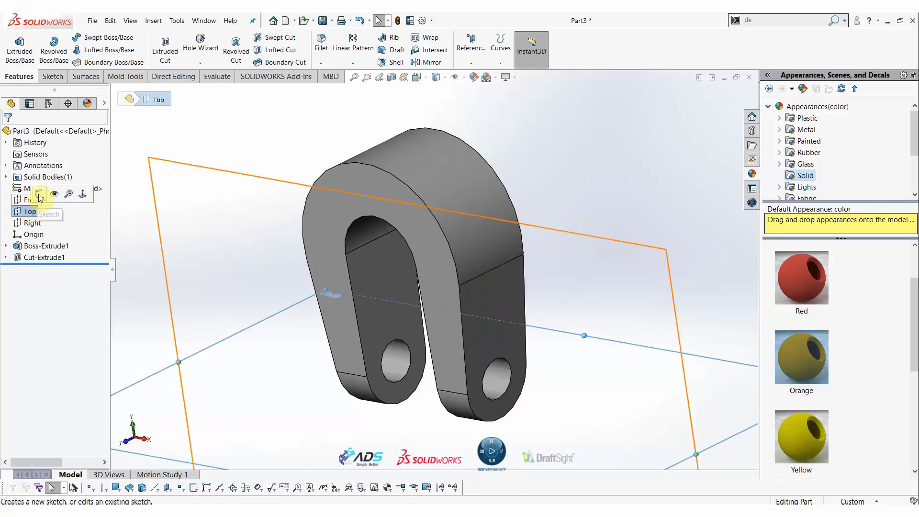
left_click(39, 195)
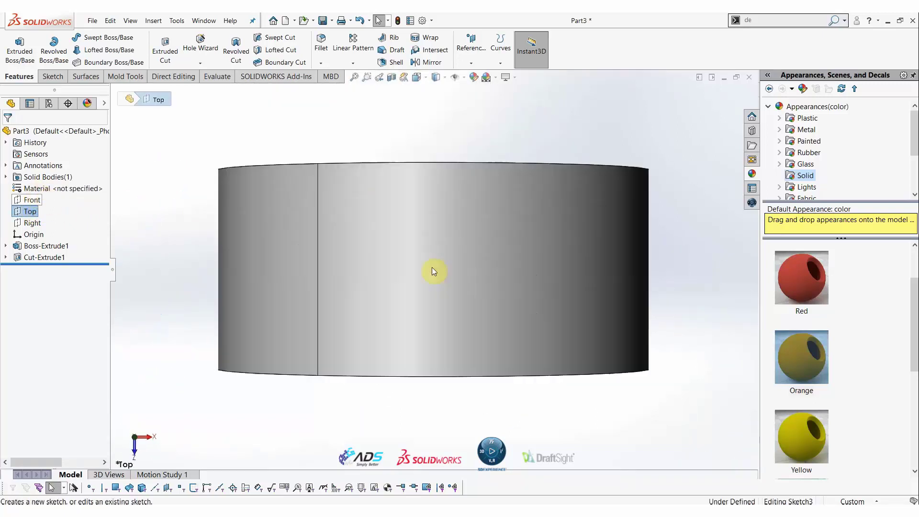
left_click(107, 41)
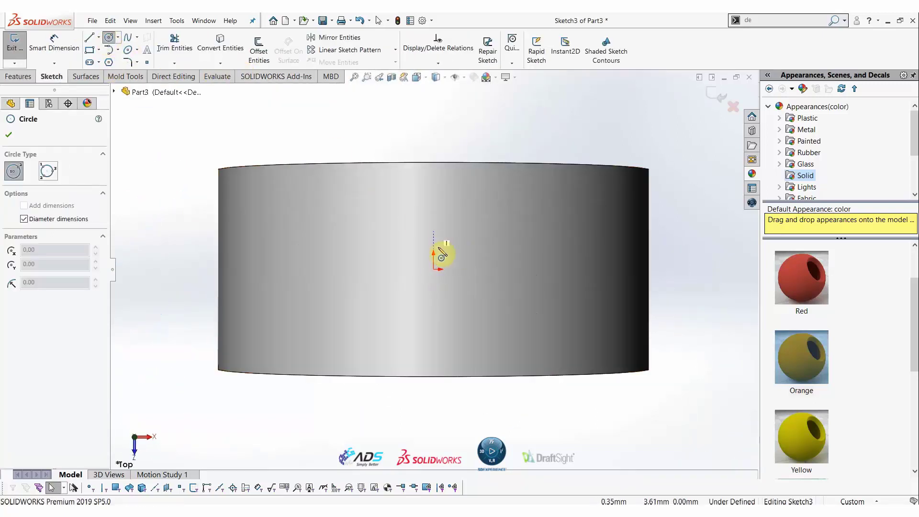
left_click(433, 269)
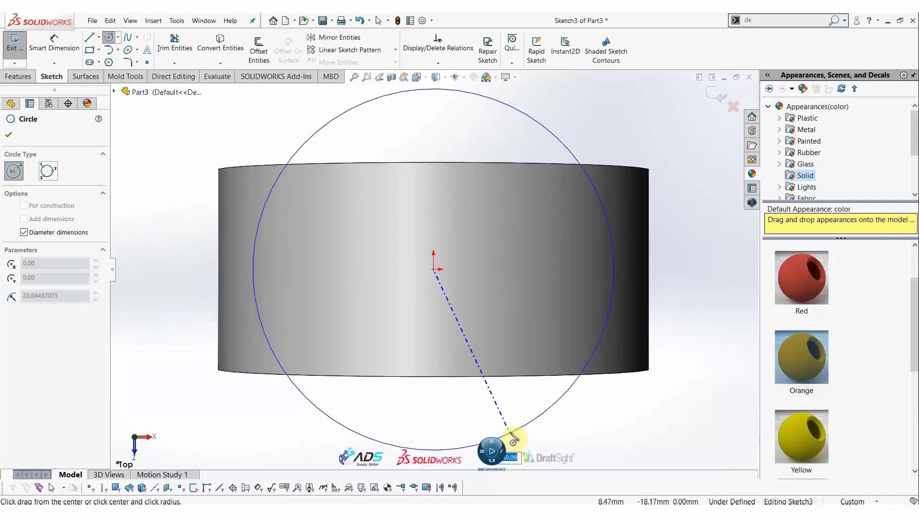
type("26")
key("Return")
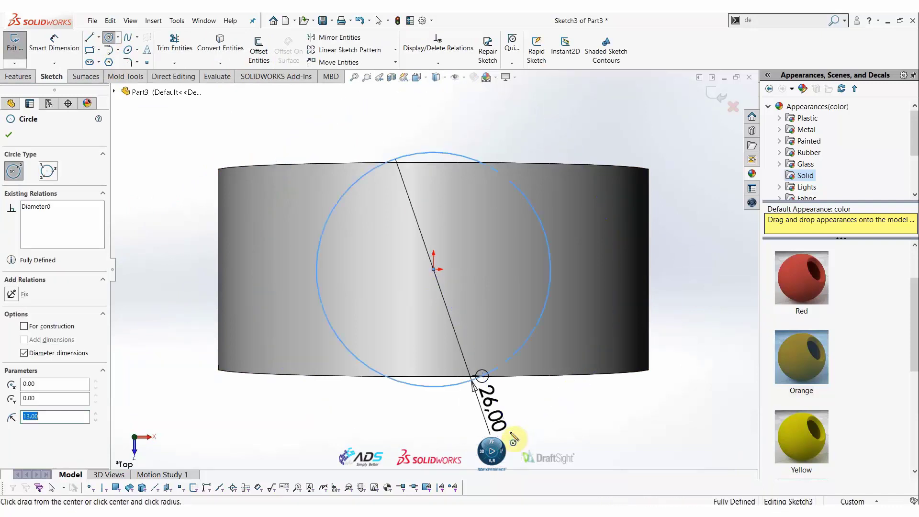
key("Escape")
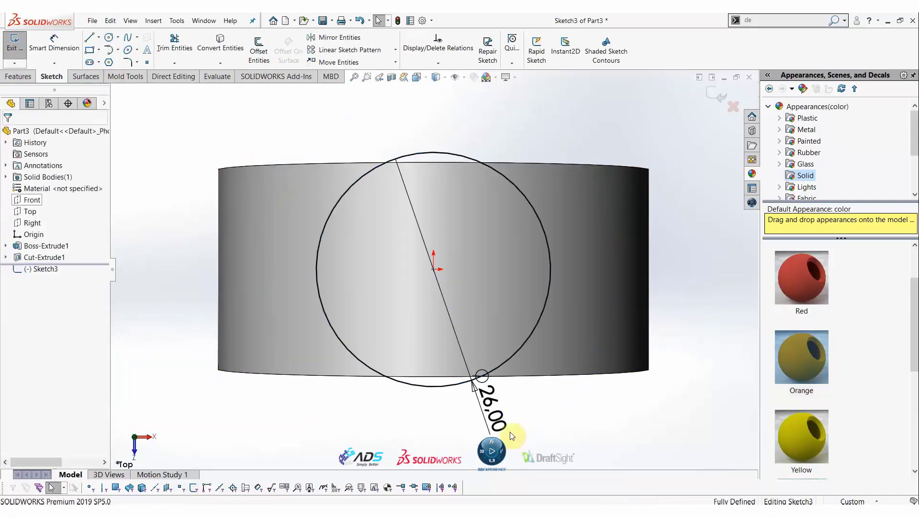
Add a concentric 18 mm circle at the origin
left_click(109, 38)
left_click(438, 275)
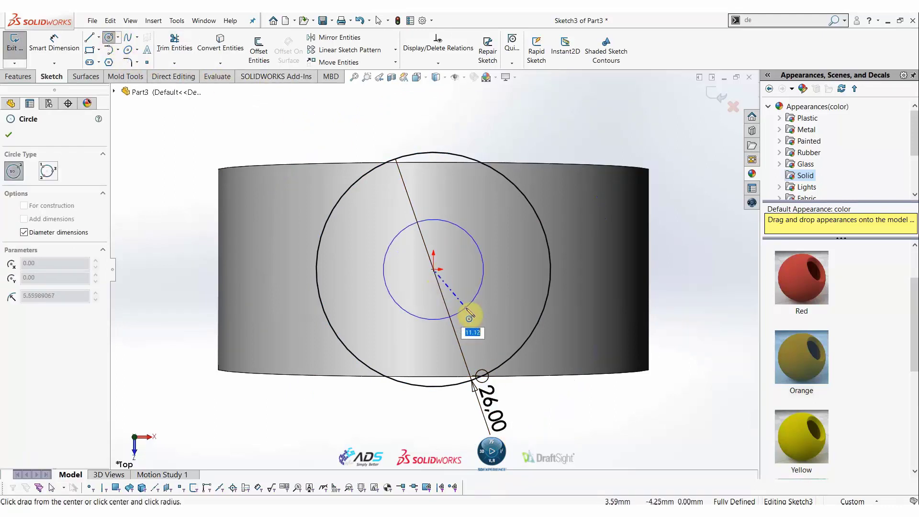
type("18")
key("Return")
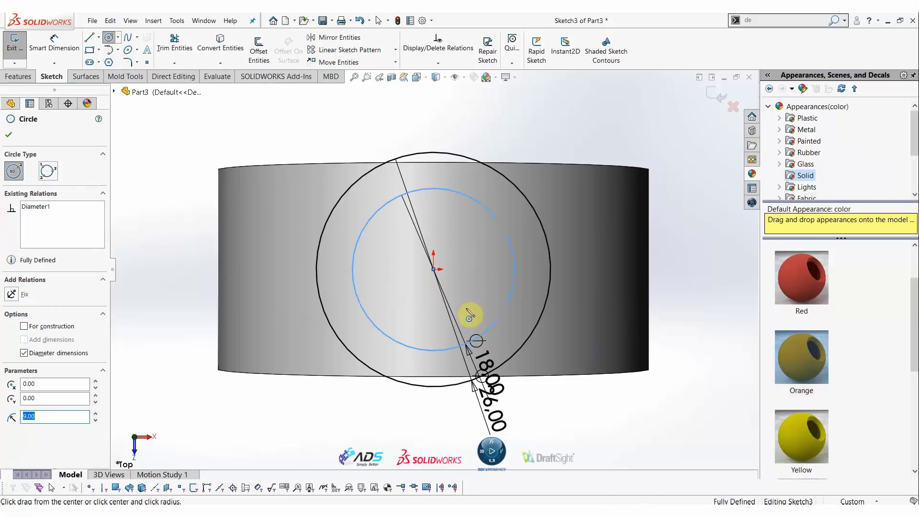
key("Escape")
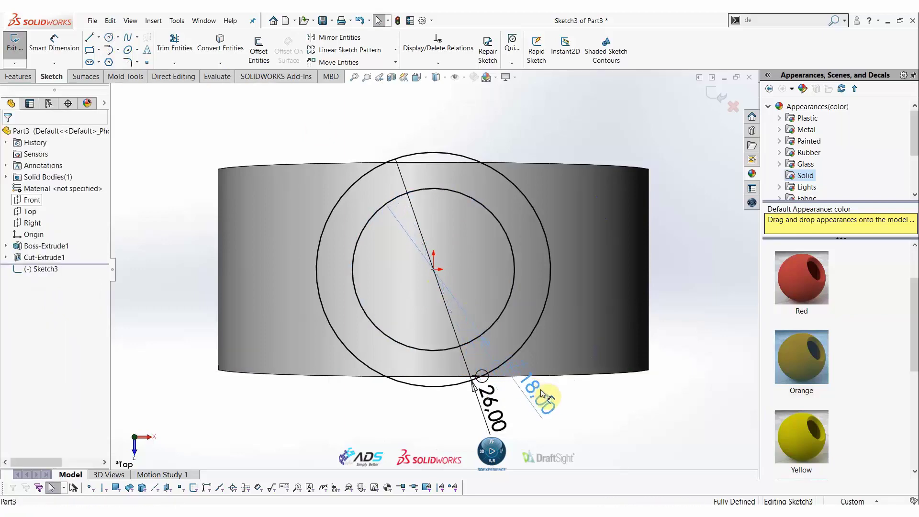
Tidy the Ø18 and Ø26 dimension placements and tilt the view into 3D
left_click(542, 393)
left_click_drag(542, 393, 546, 397)
left_click_drag(490, 406, 529, 435)
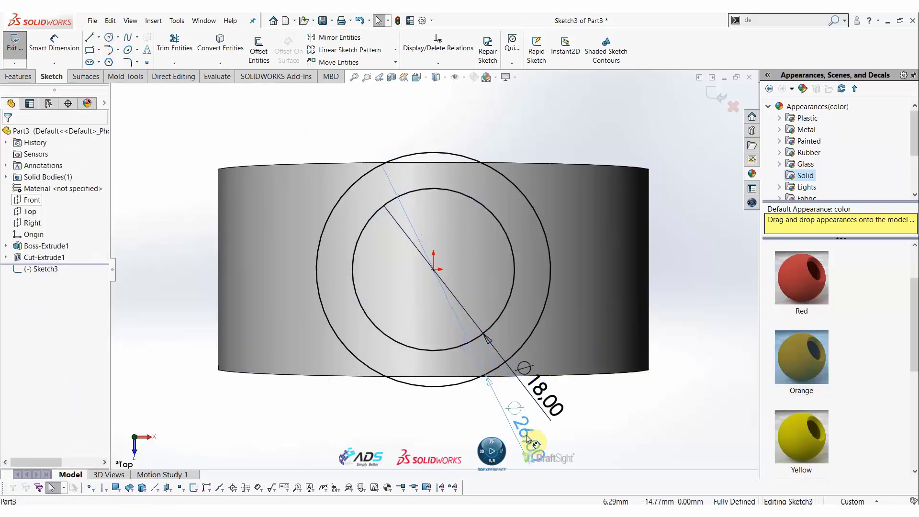
left_click(588, 426)
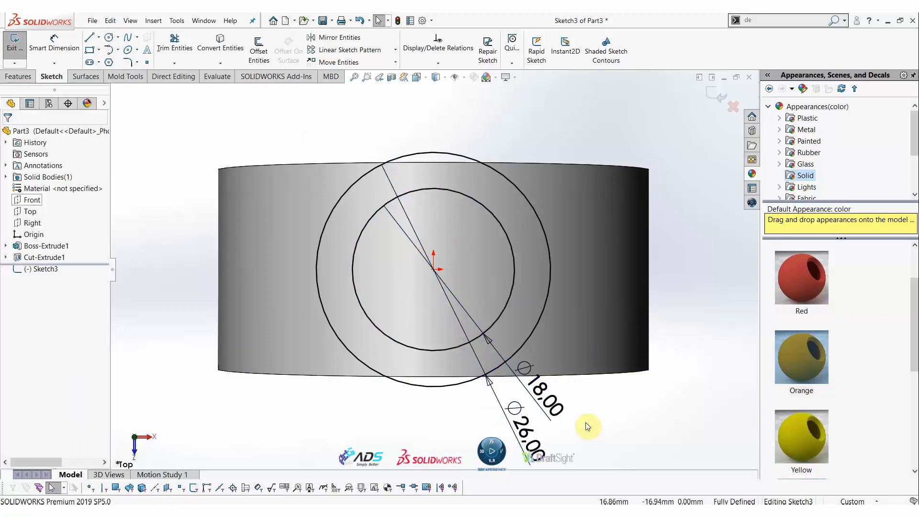
left_click(19, 78)
mouse_move(334, 268)
middle_mouse_down()
mouse_move(328, 164)
mouse_move(461, 199)
middle_mouse_up()
Extrude the ring sketch from a 67 mm offset, reversed, Up To Vertex on the arm edge
left_click(20, 50)
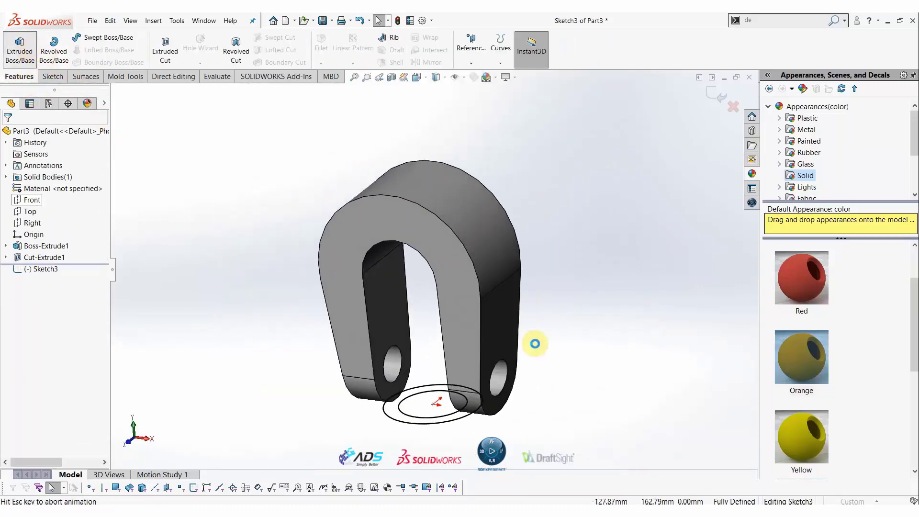
left_click(48, 167)
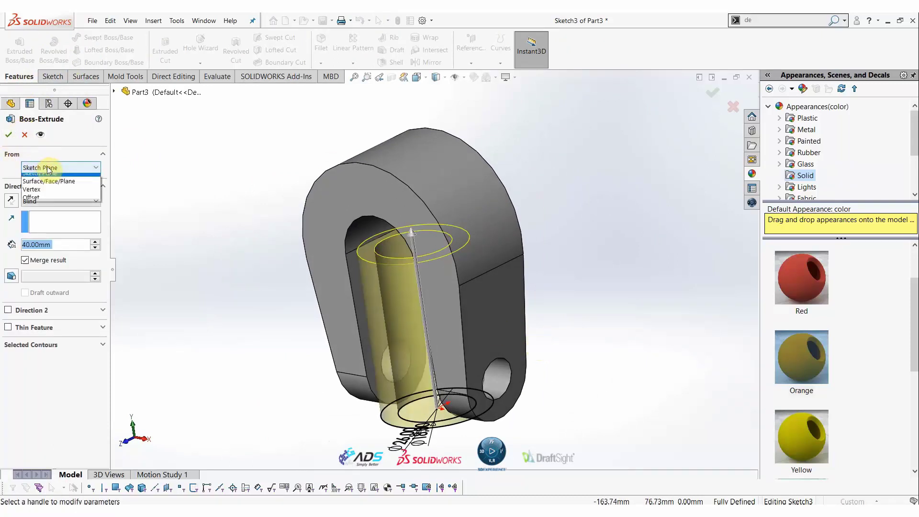
left_click(52, 198)
left_click_drag(60, 184, 1, 187)
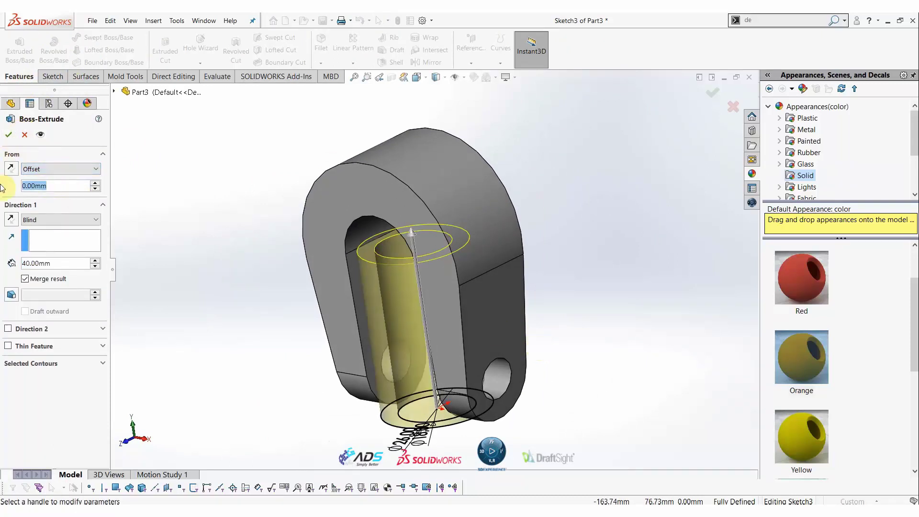
type("7")
key("Return")
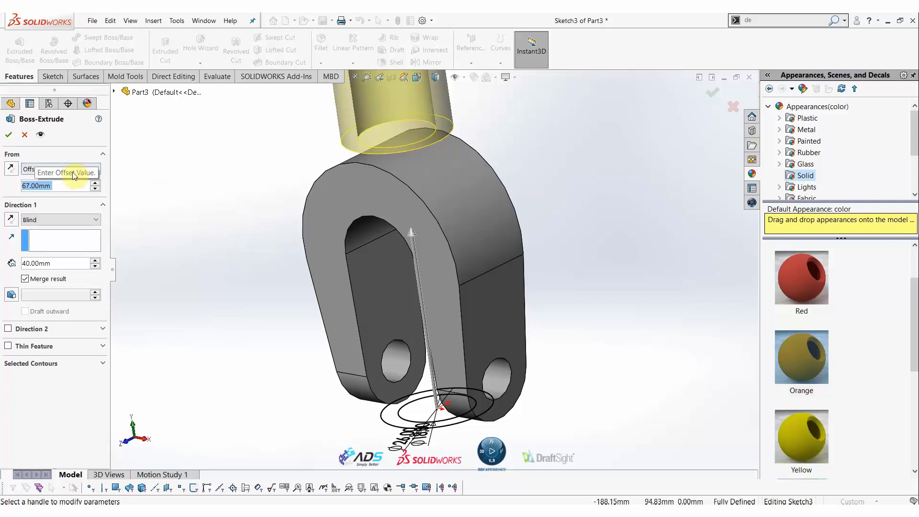
left_click(11, 219)
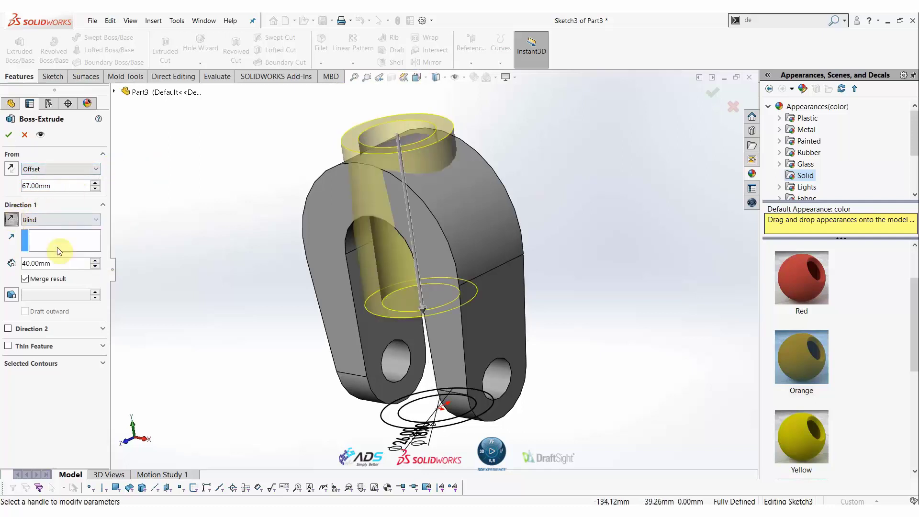
left_click(58, 220)
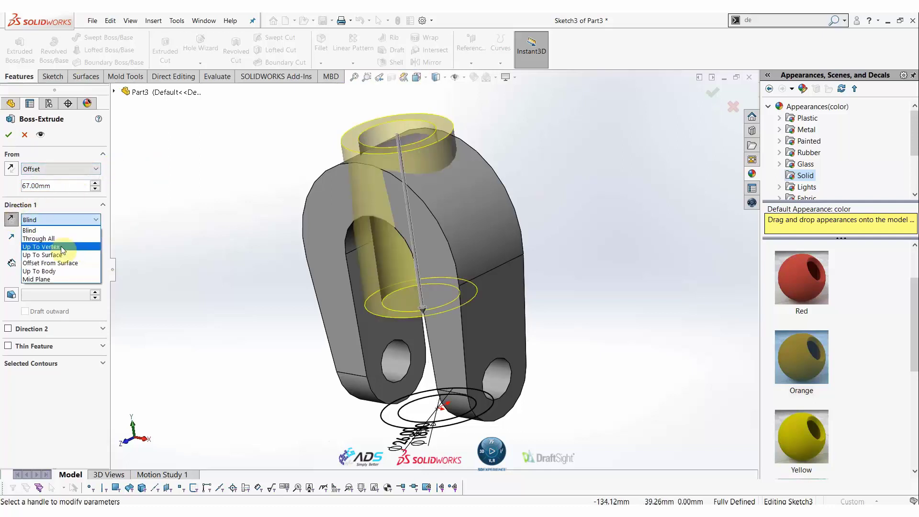
left_click(62, 247)
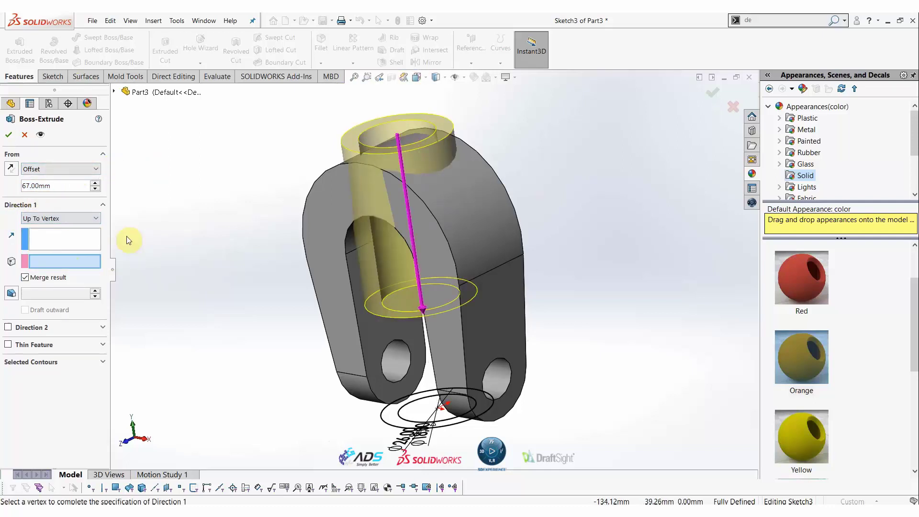
left_click(350, 251)
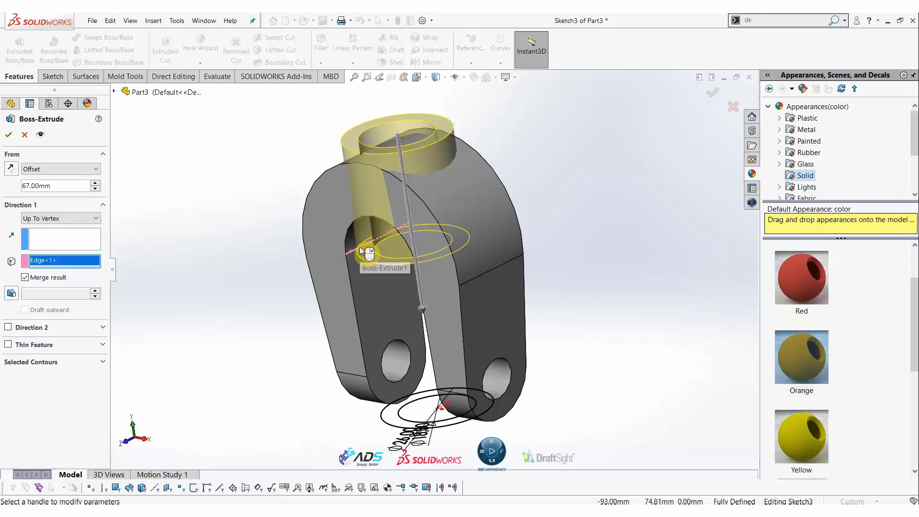
left_click(9, 134)
middle_click_drag(584, 186, 553, 173)
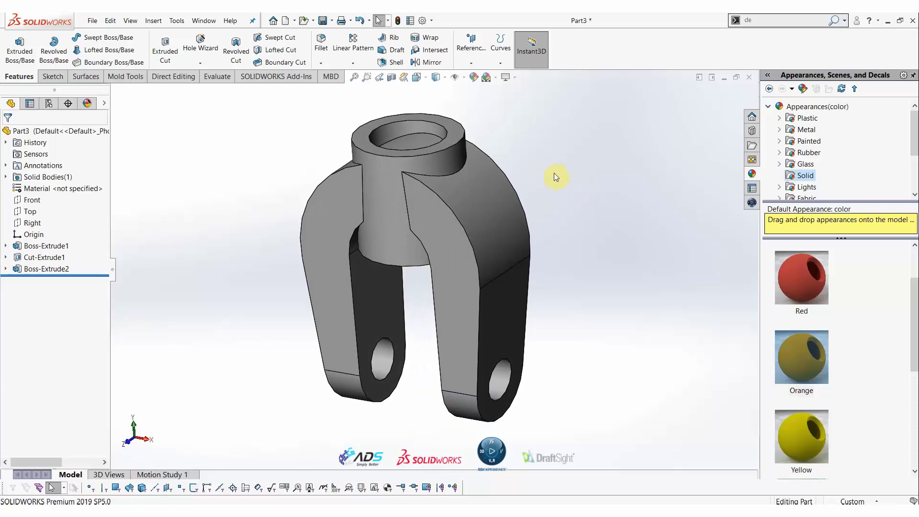
Reuse Sketch3 to cut only the inner 18 mm circle region Through All, reversed
left_click(5, 269)
left_click(39, 280)
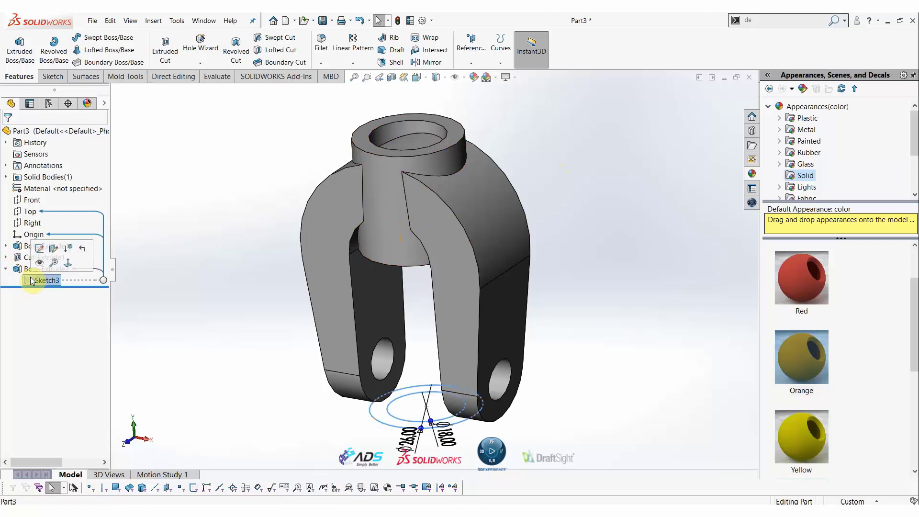
left_click(165, 48)
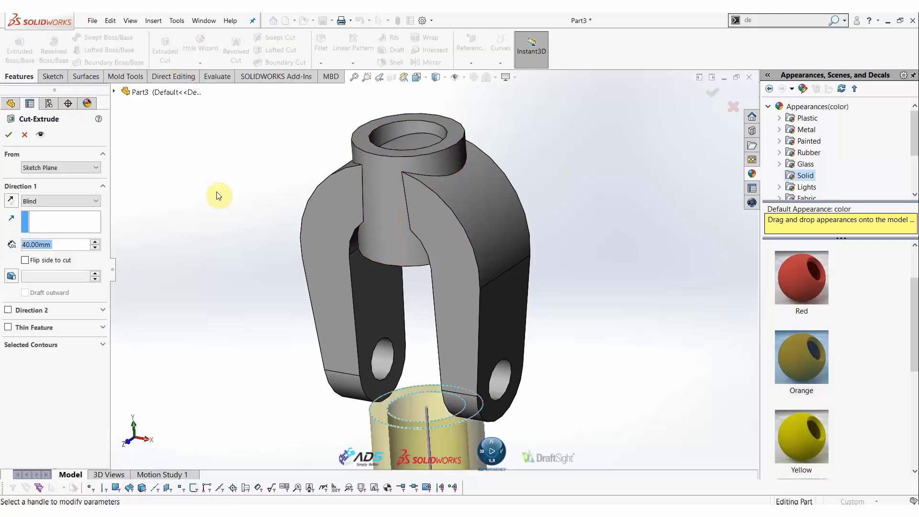
left_click(30, 345)
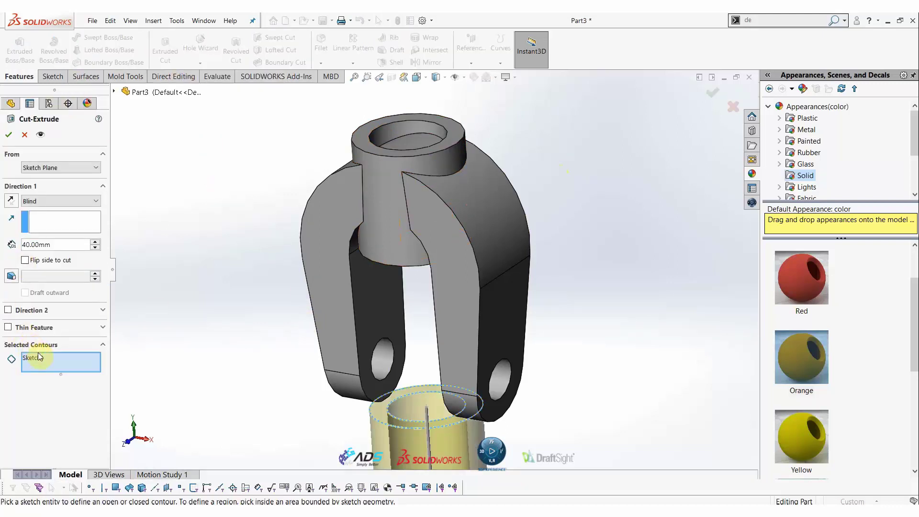
right_click(38, 356)
left_click(59, 363)
left_click(411, 413)
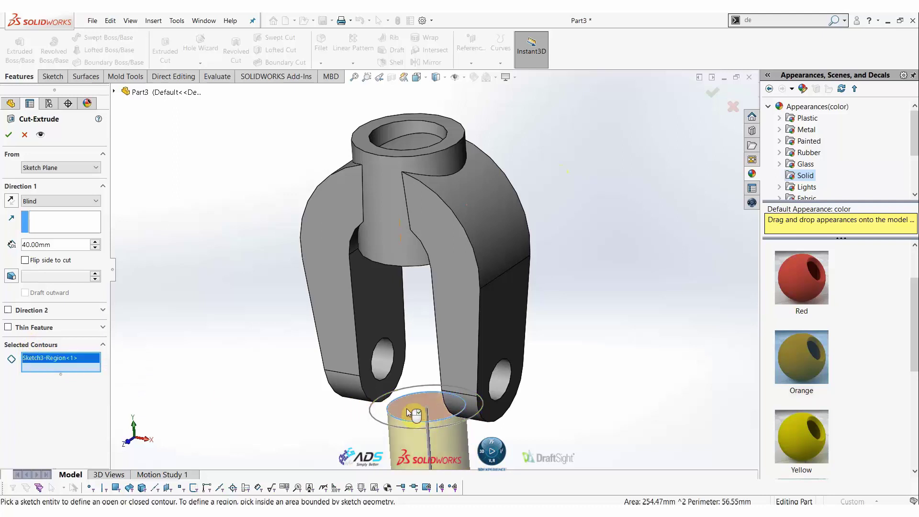
left_click(11, 200)
left_click(52, 201)
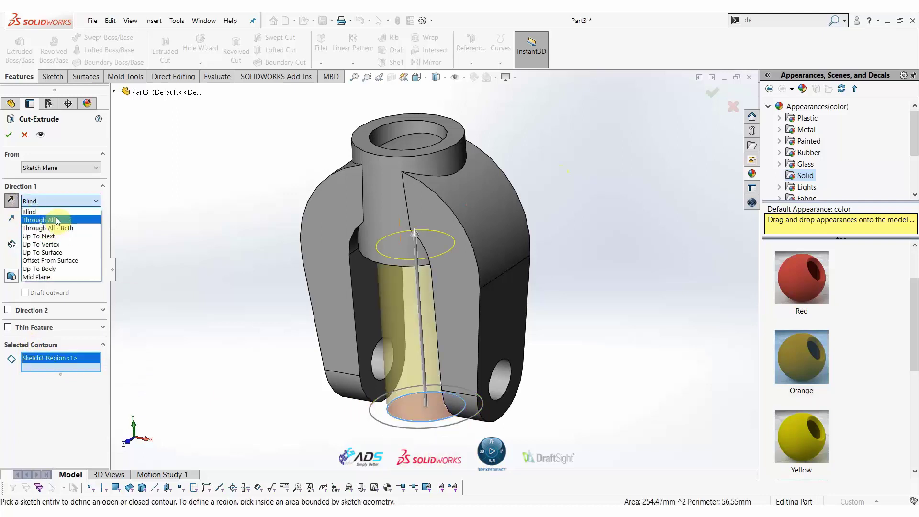
left_click(29, 201)
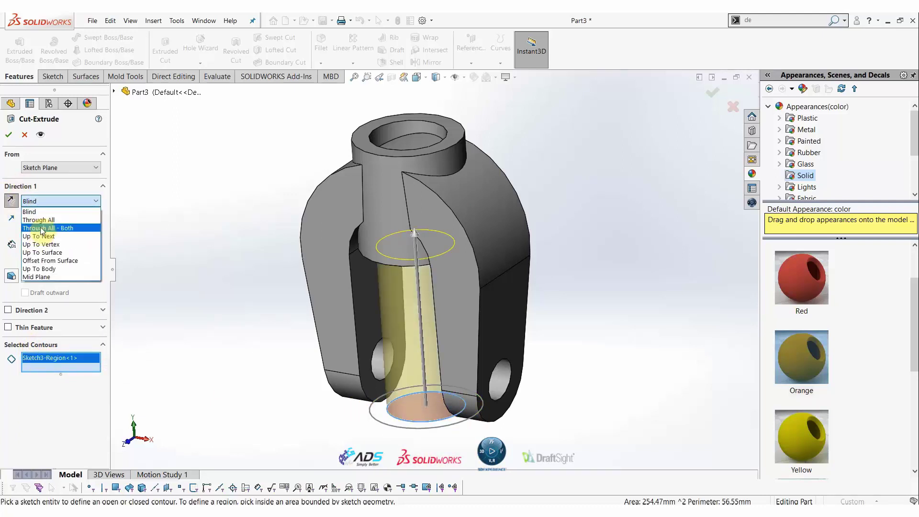
left_click(45, 219)
left_click(8, 134)
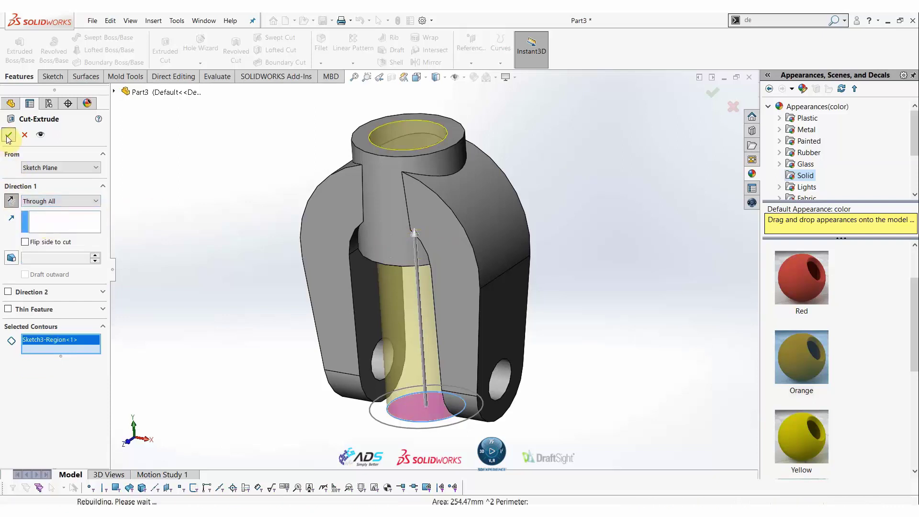
mouse_move(521, 156)
middle_mouse_down()
mouse_move(431, 181)
mouse_move(479, 145)
middle_mouse_up()
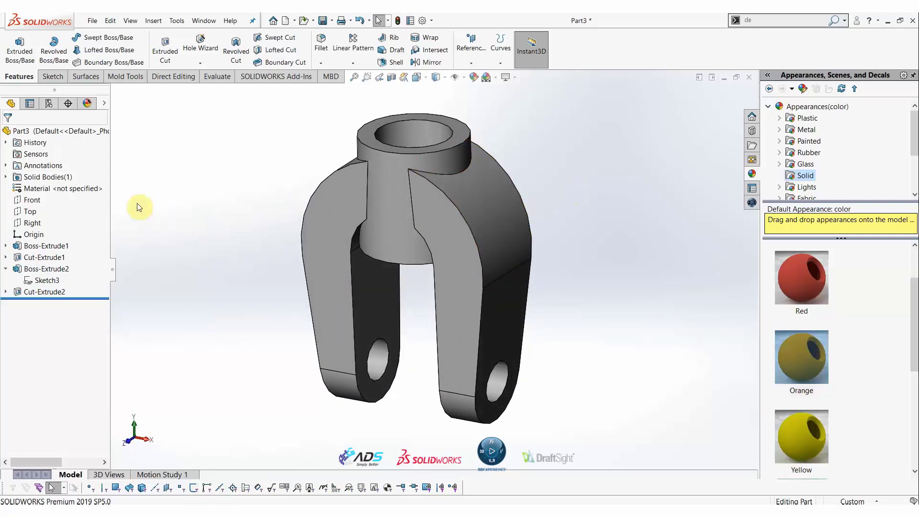
Sketch on the Front plane by converting the arch edges and stretching the arc to a half circle
left_click(17, 200)
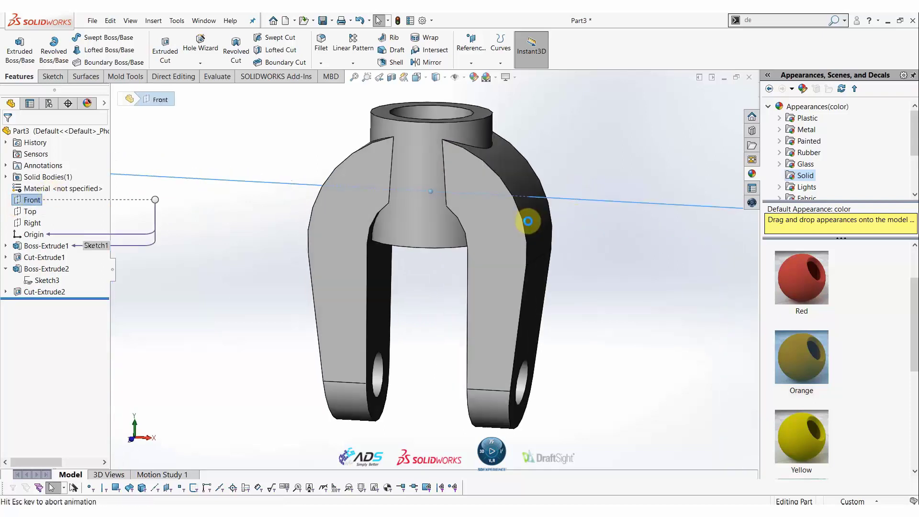
left_click(443, 236)
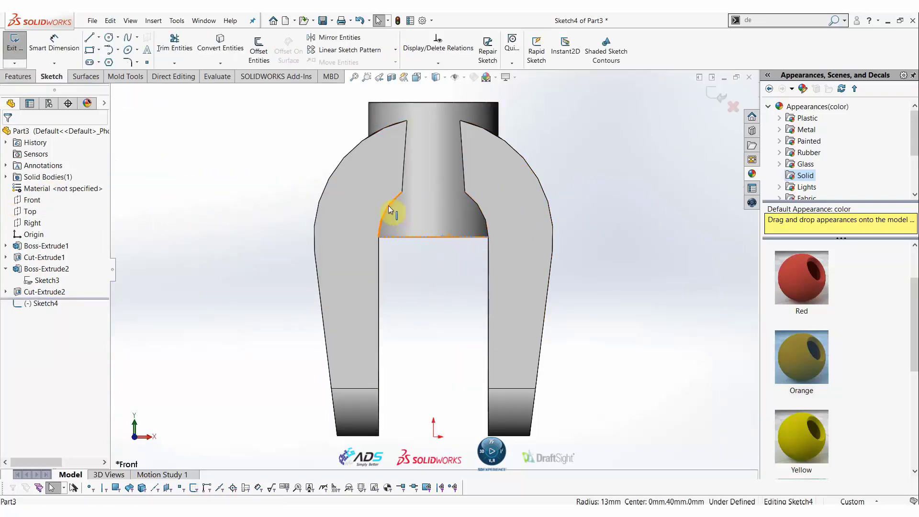
left_click(389, 206, "ctrl")
left_click(220, 43)
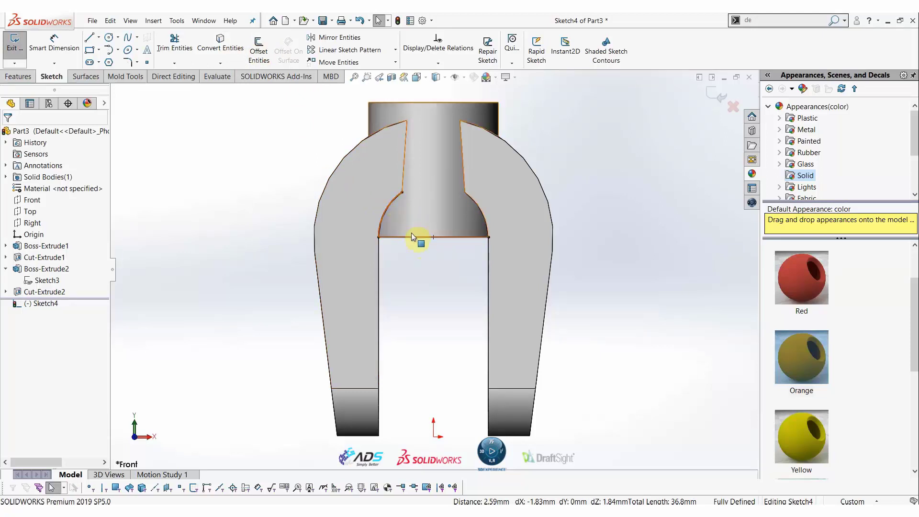
left_click(425, 183)
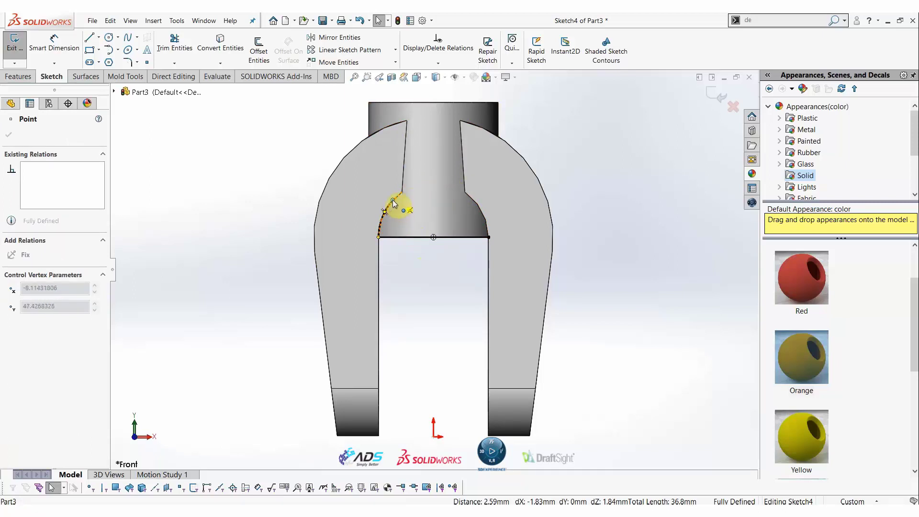
left_click_drag(392, 209, 394, 199)
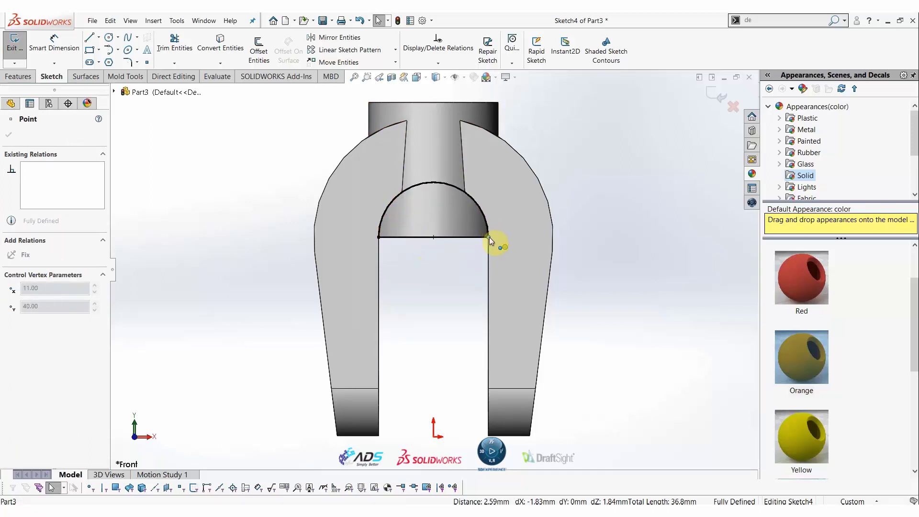
key("Escape")
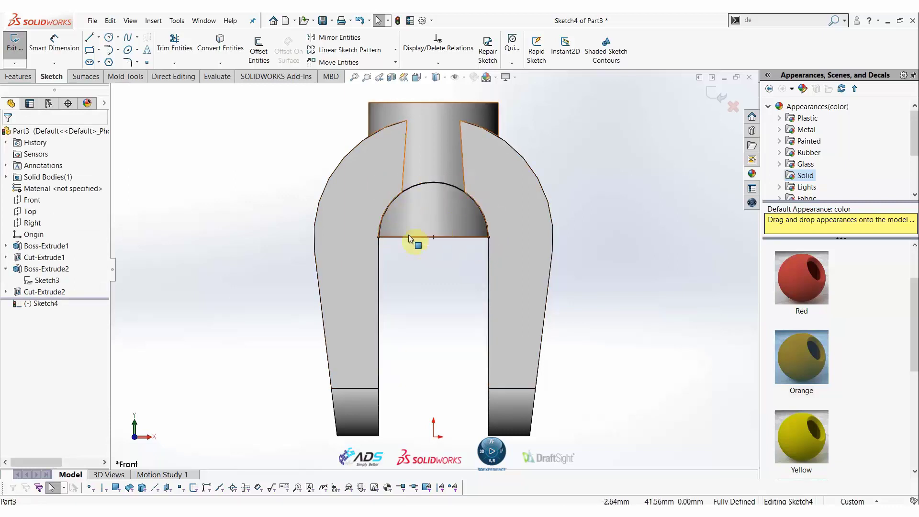
Extruded-cut the half-round sketch Through All - Both
left_click(18, 76)
key("ctrl+7")
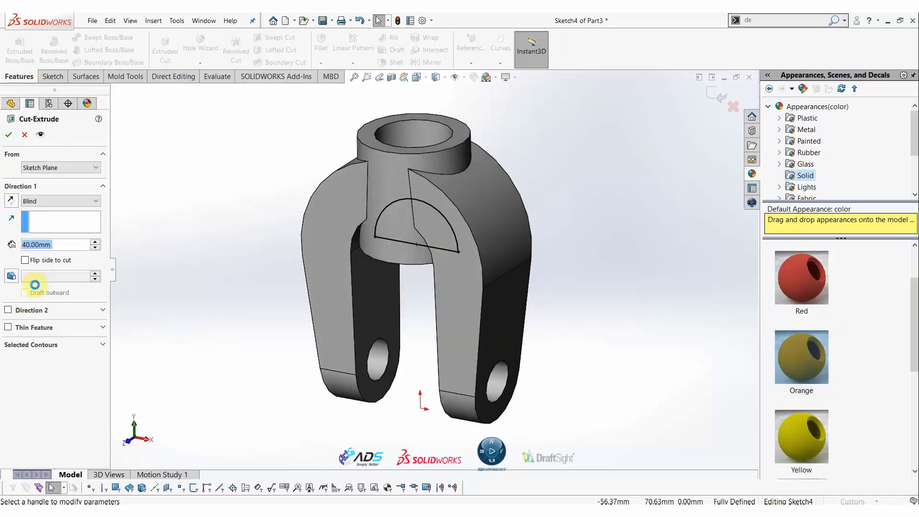
left_click(60, 201)
left_click(66, 233)
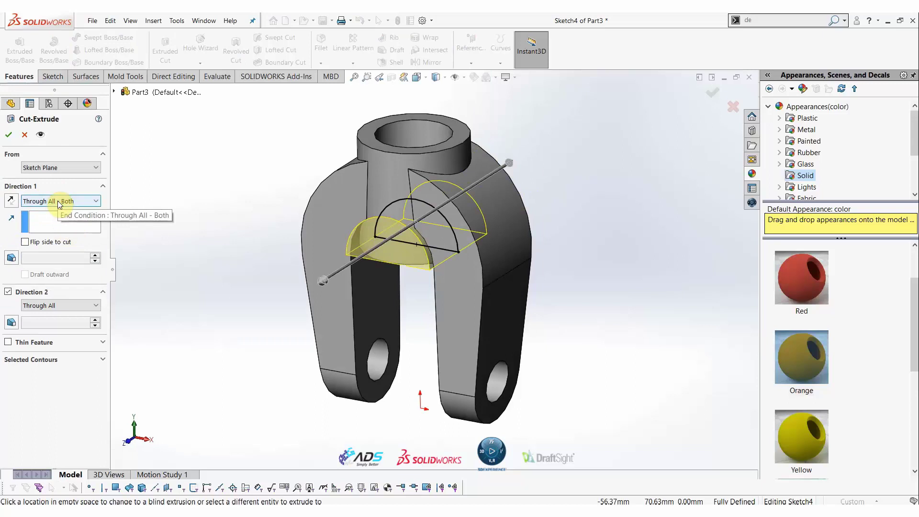
left_click(8, 134)
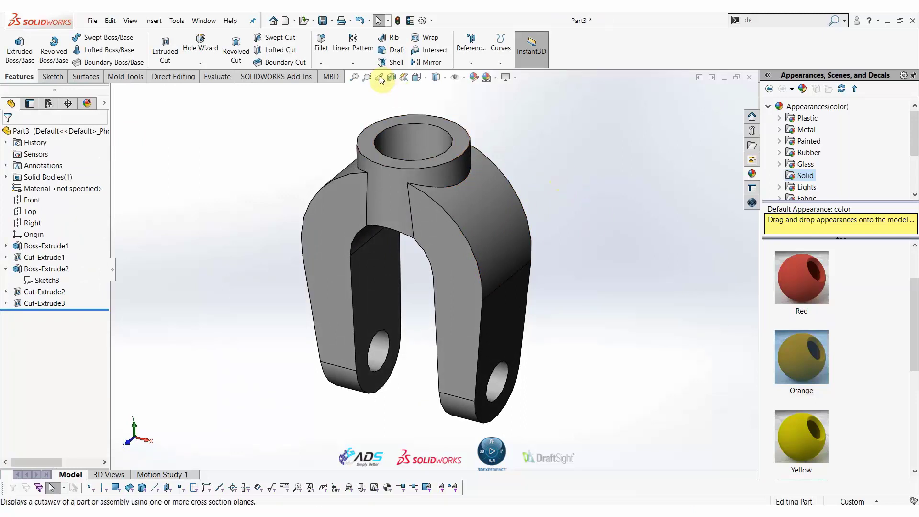
Fillet the inner and outer faces of both yoke arms with a 2 mm radius
left_click(321, 42)
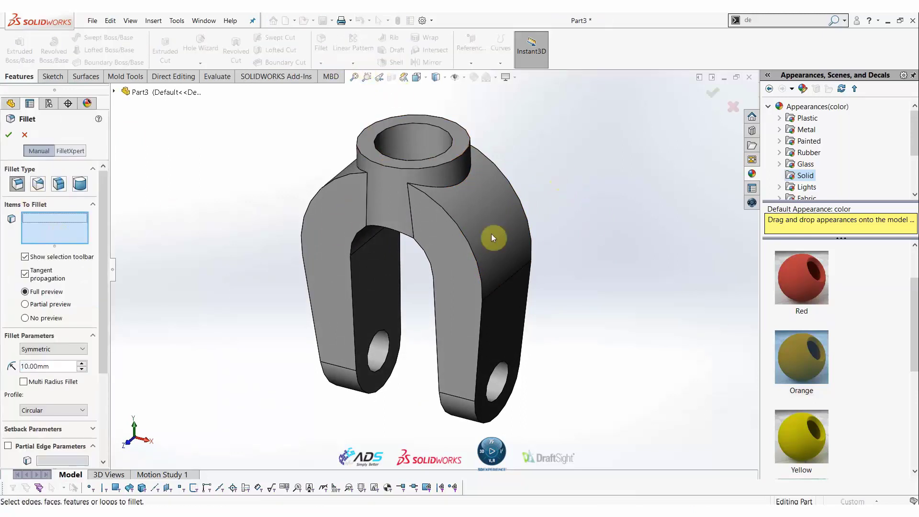
left_click(452, 258)
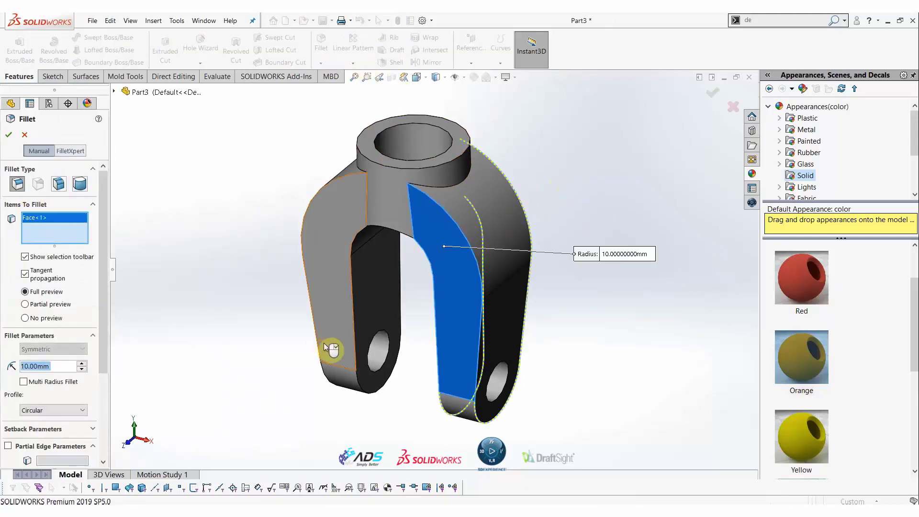
left_click(345, 222)
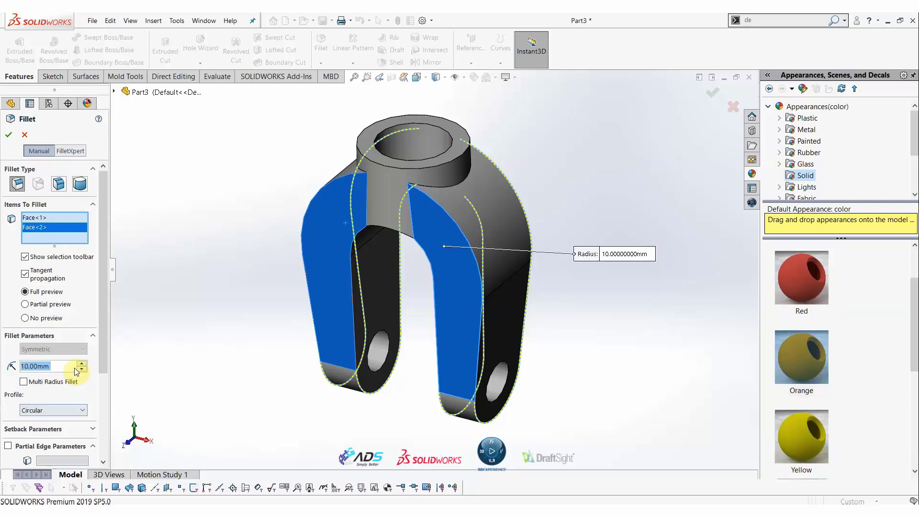
type("2")
key("Return")
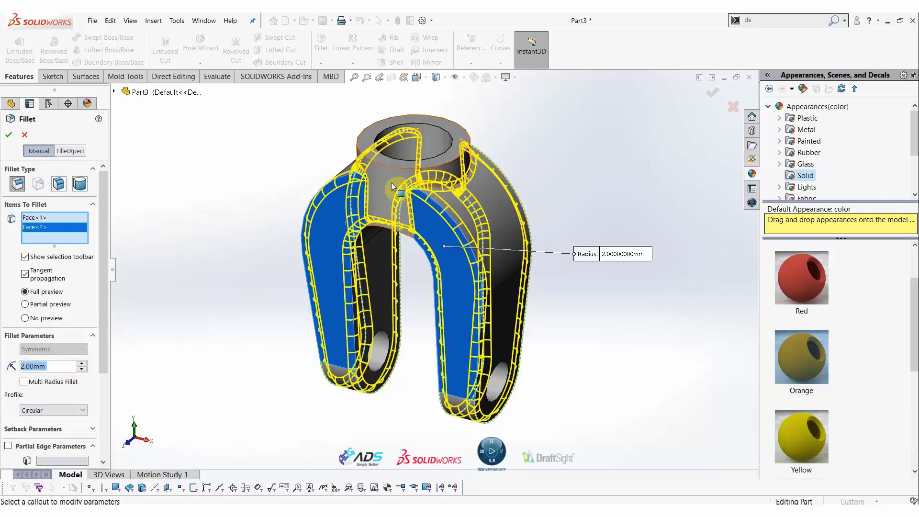
left_click(54, 366)
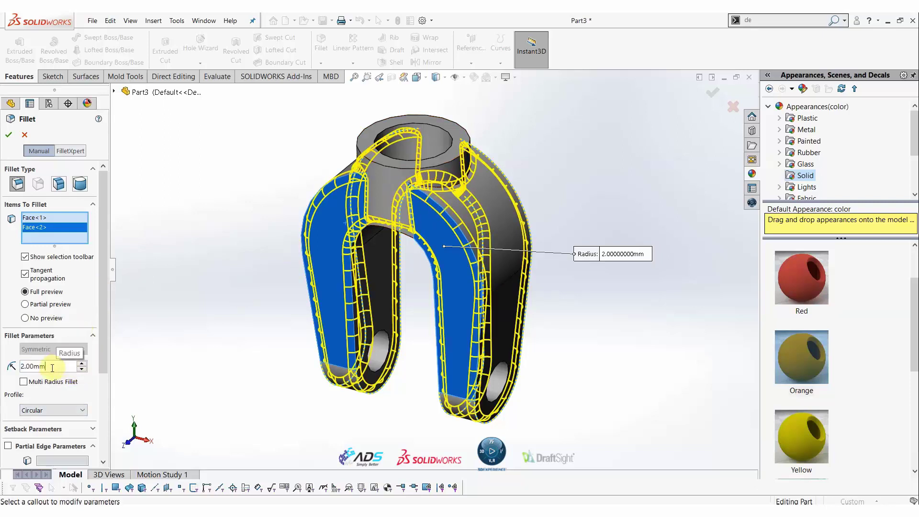
left_click(8, 134)
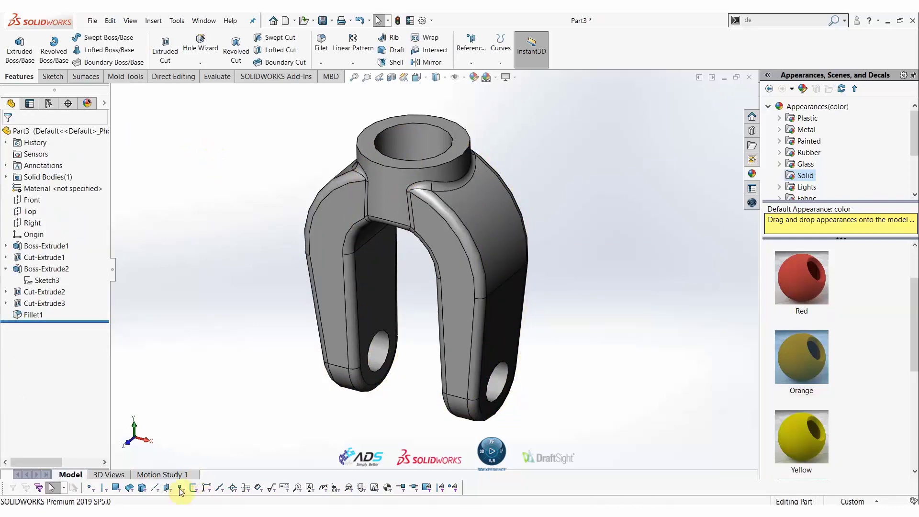
left_click(170, 504)
Apply the Red appearance to the fillet faces and assign Plain Carbon Steel material
left_click(170, 503)
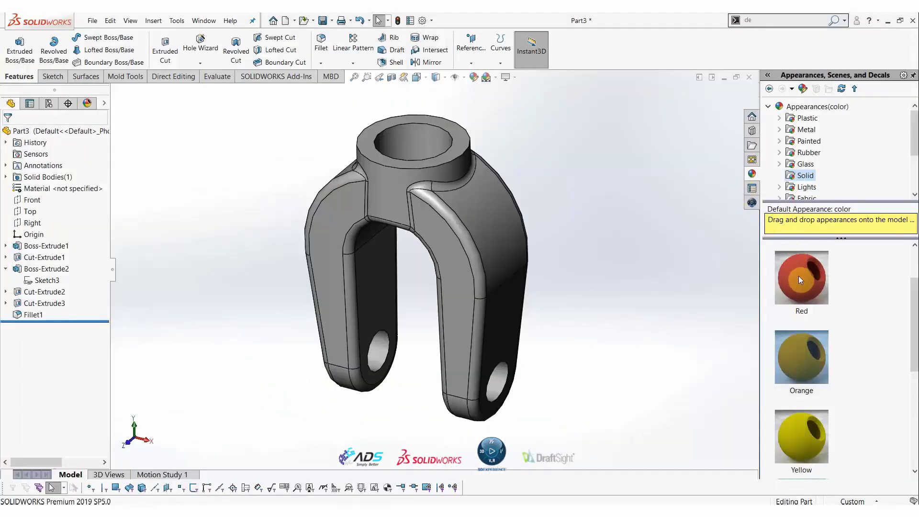
left_click_drag(798, 276, 425, 197)
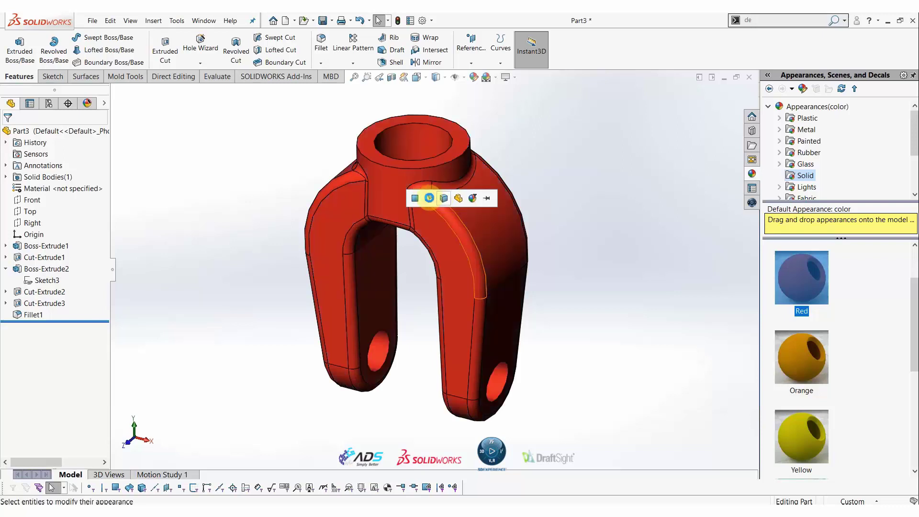
left_click(429, 198)
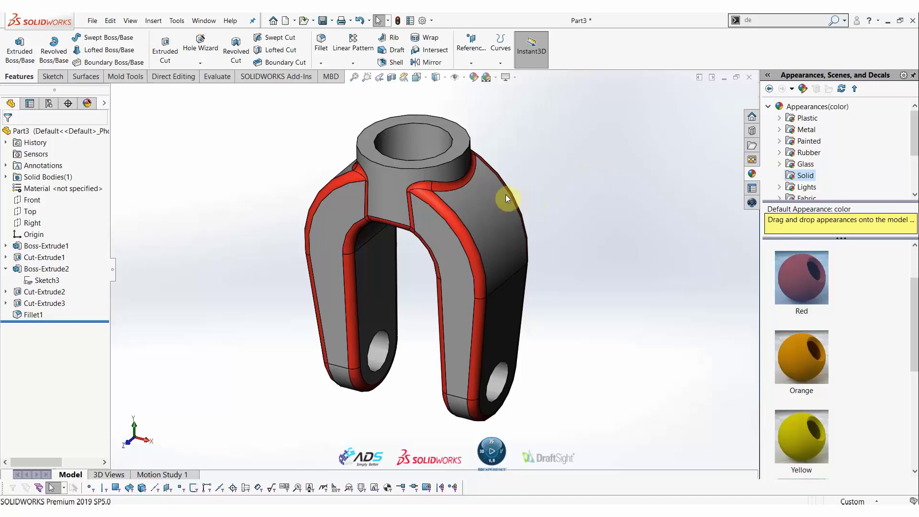
right_click(66, 188)
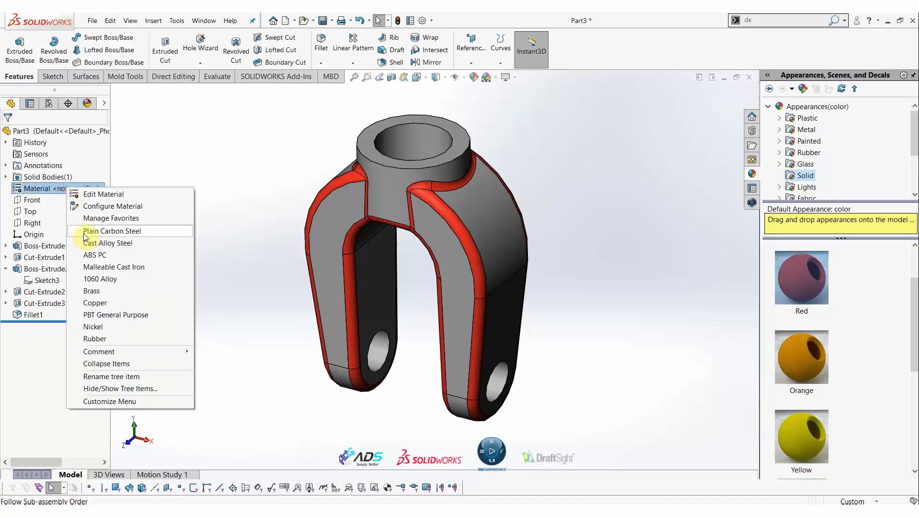
left_click(84, 233)
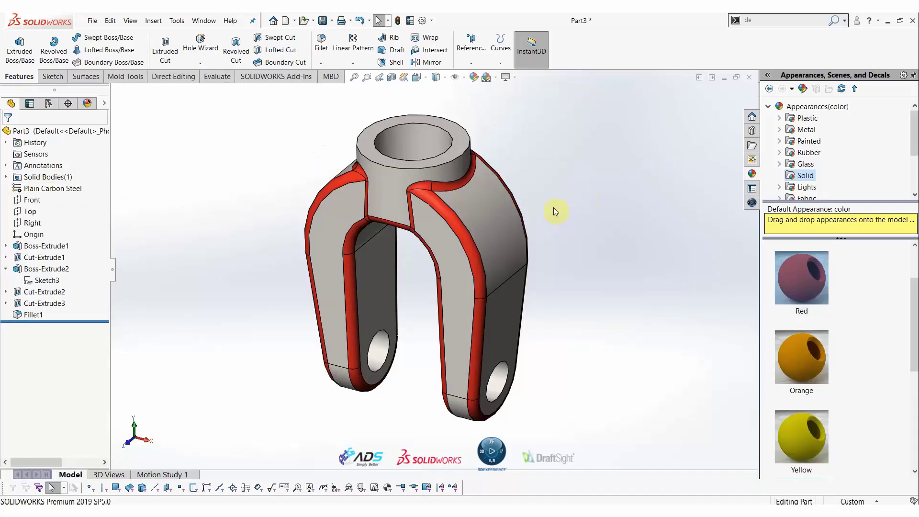
mouse_move(549, 207)
middle_mouse_down()
mouse_move(507, 189)
mouse_move(430, 193)
mouse_move(345, 232)
mouse_move(324, 232)
mouse_move(377, 237)
mouse_move(533, 215)
mouse_move(614, 244)
mouse_move(395, 404)
middle_mouse_up()
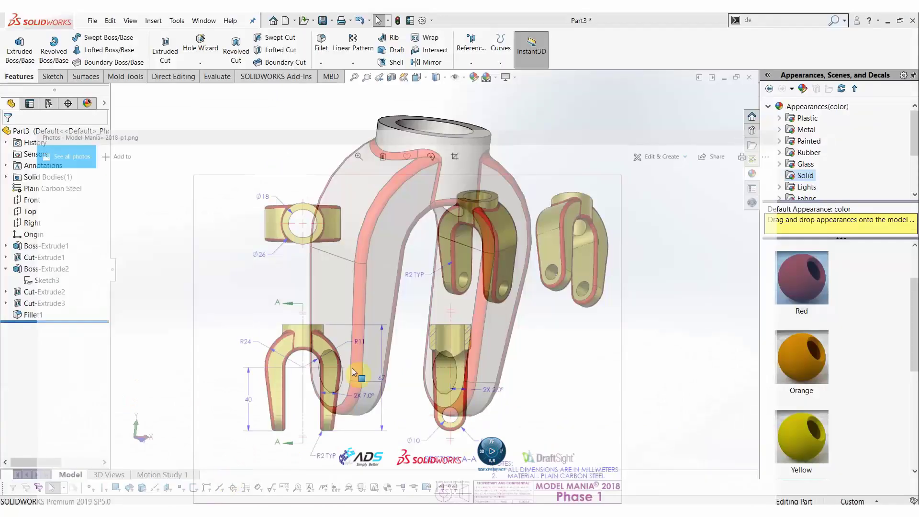
mouse_move(488, 233)
middle_mouse_down()
mouse_move(281, 239)
mouse_move(377, 211)
mouse_move(464, 213)
mouse_move(459, 257)
mouse_move(419, 213)
mouse_move(416, 267)
mouse_move(478, 224)
mouse_move(455, 234)
mouse_move(441, 225)
mouse_move(468, 221)
middle_mouse_up()
key("Escape")
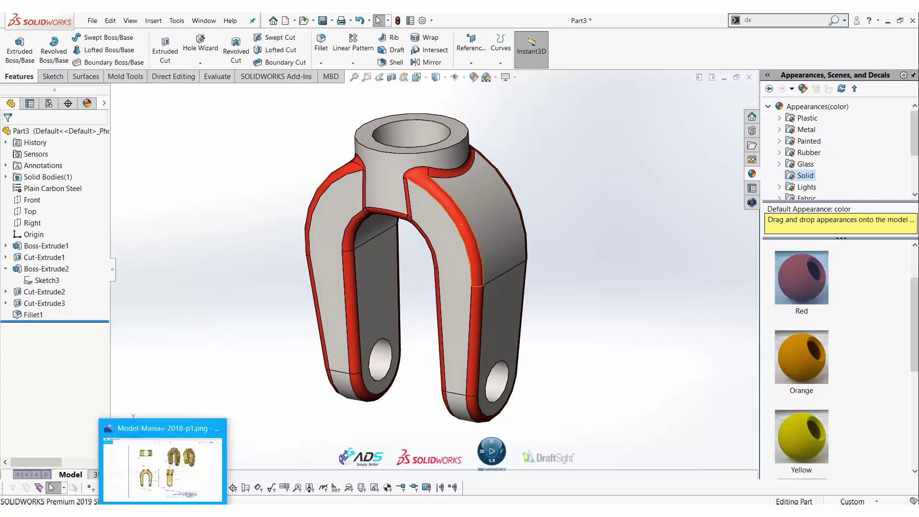
left_click(180, 501)
left_click(622, 267)
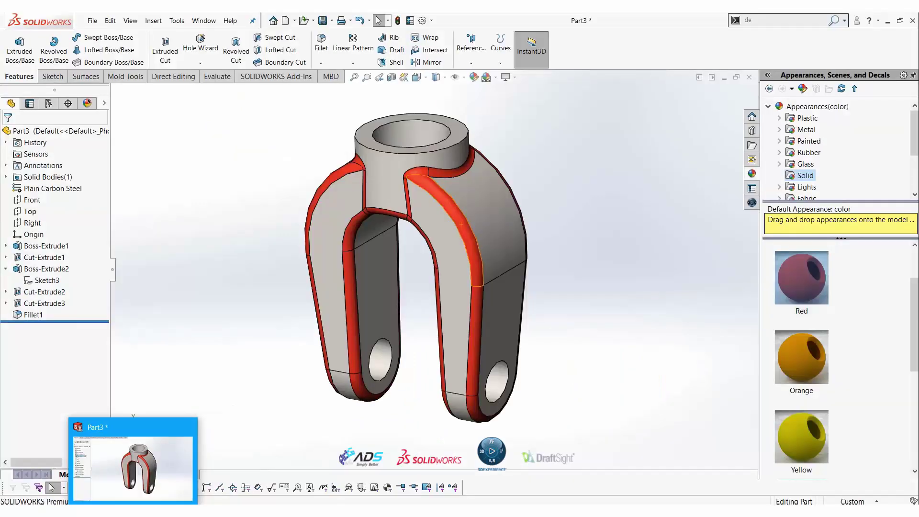
Inspect Boss-Extrude1, then open and exit its Sketch1 to rebuild the part
left_click(138, 481)
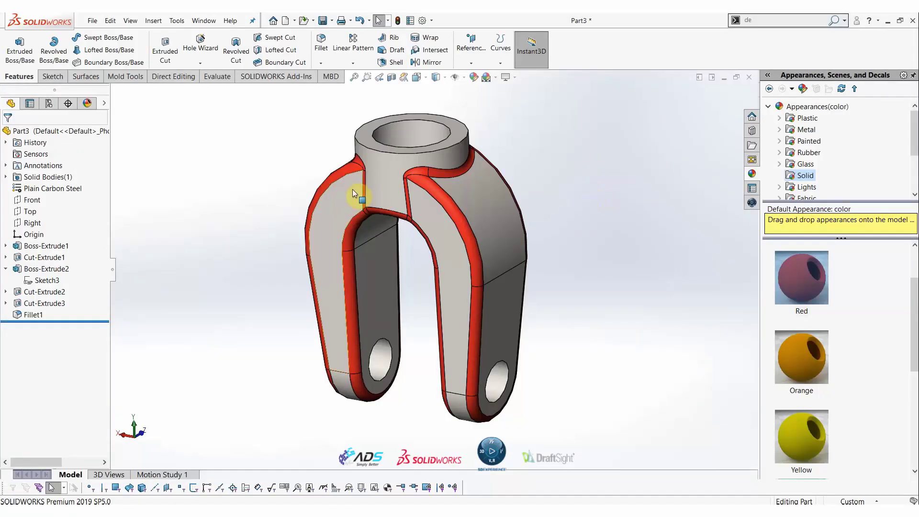
mouse_move(349, 191)
middle_mouse_down()
mouse_move(353, 260)
mouse_move(346, 183)
middle_mouse_up()
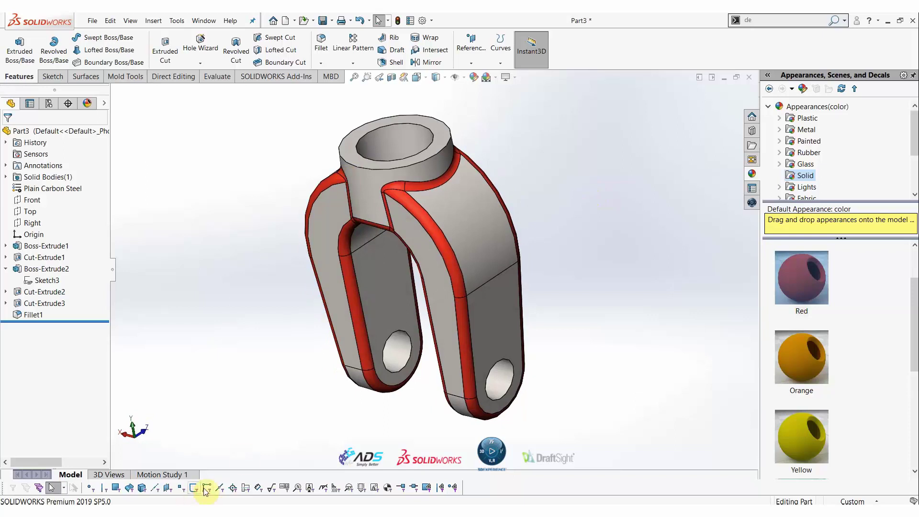
middle_click_drag(385, 236, 335, 225)
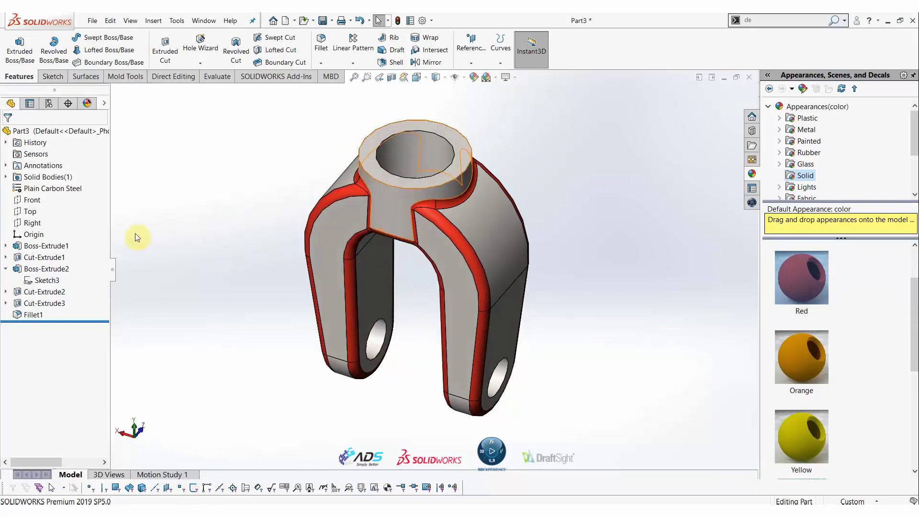
left_click(42, 246)
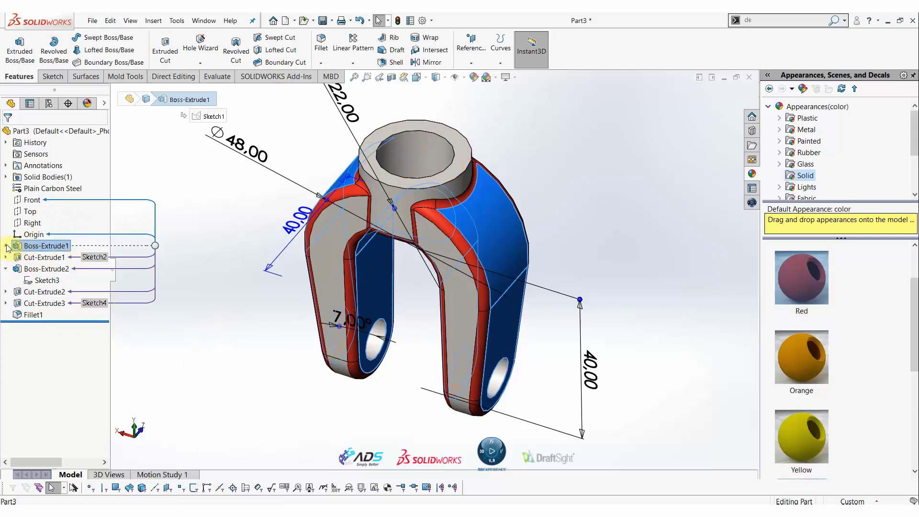
left_click(6, 246)
left_click(43, 256)
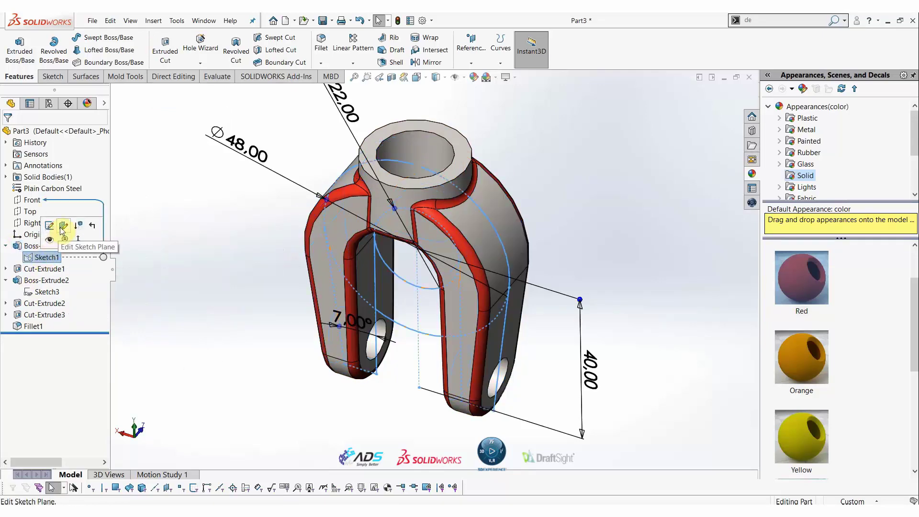
left_click(50, 226)
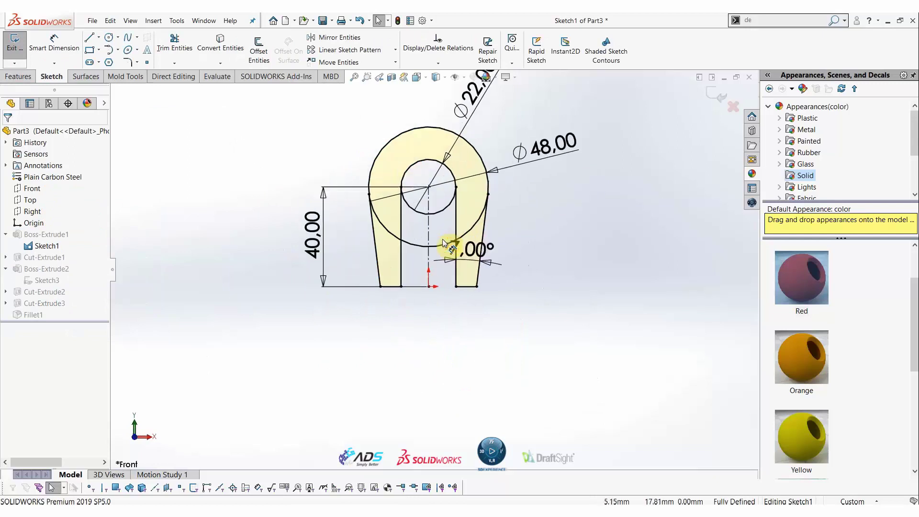
left_click(716, 94)
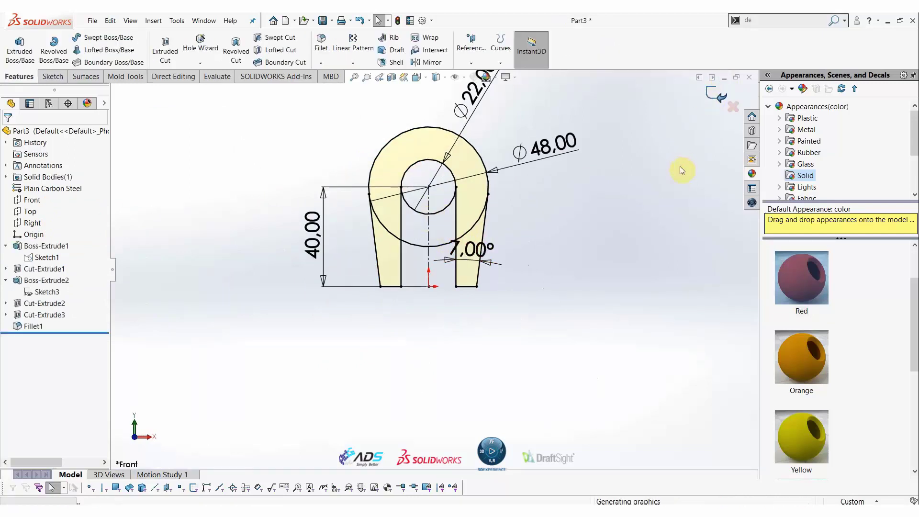
middle_click_drag(539, 228, 476, 195)
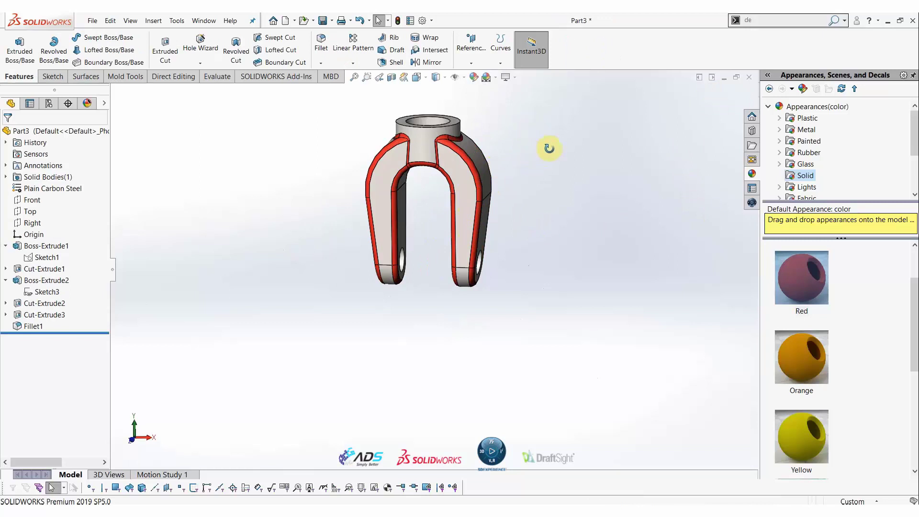
middle_click_drag(548, 149, 549, 153)
Collapse the feature tree and drag the rollback bar to just after Cut-Extrude1
left_click(6, 245)
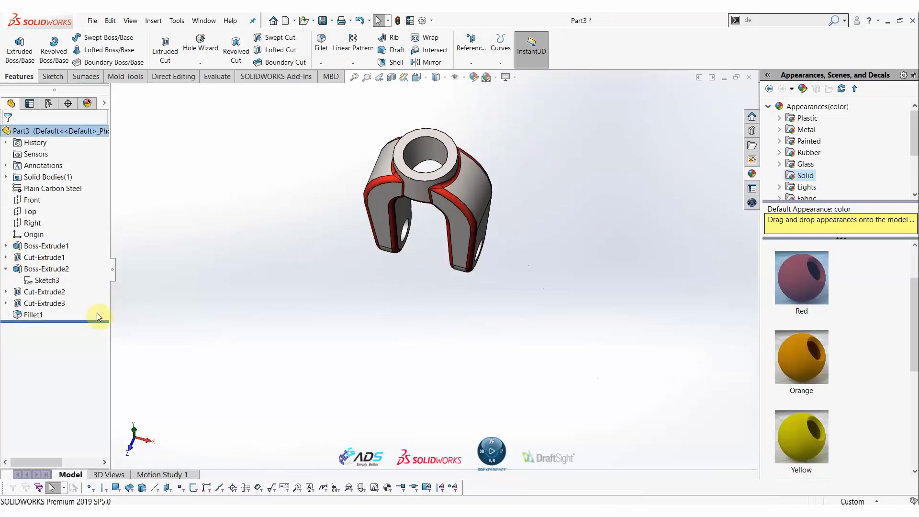
left_click(5, 280)
left_click_drag(75, 309, 76, 261)
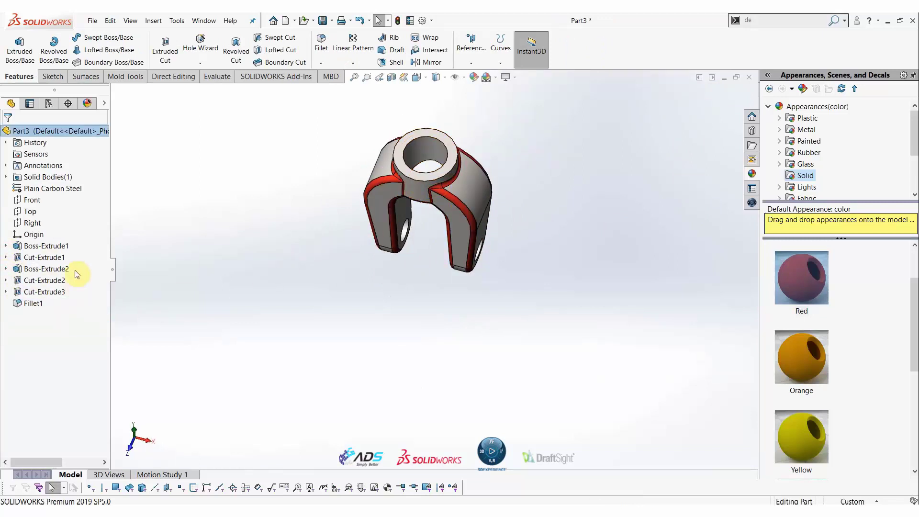
mouse_move(423, 230)
middle_mouse_down()
mouse_move(398, 111)
mouse_move(416, 117)
middle_mouse_up()
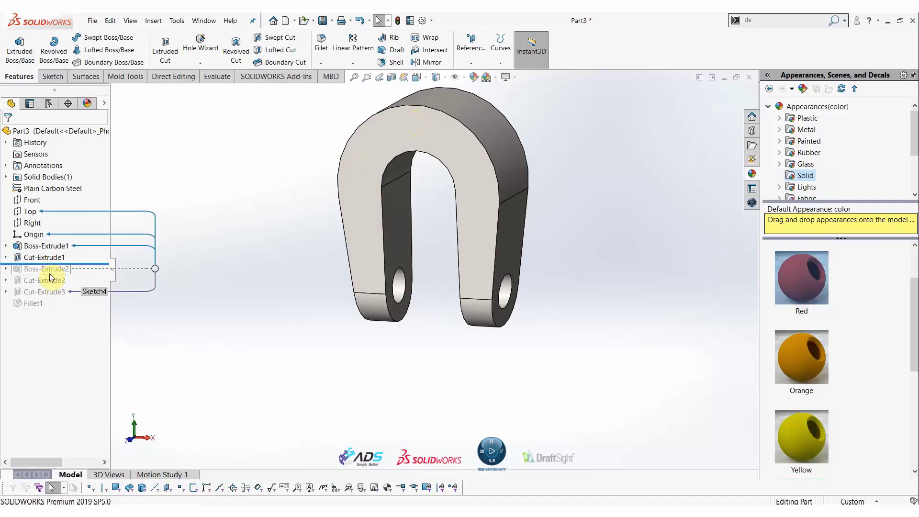
Translate the inner arch face with Move Face by ΔY -8 mm
left_click(779, 21)
type("mov")
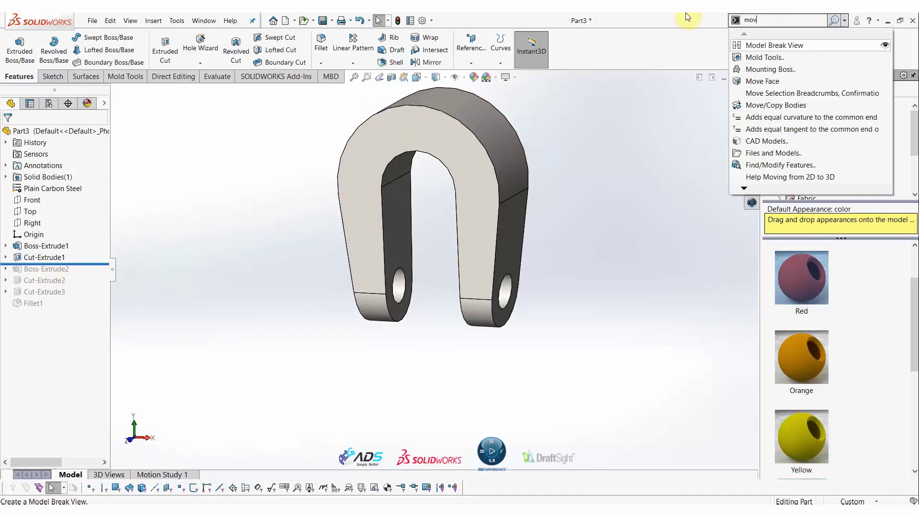
type("e")
left_click(756, 45)
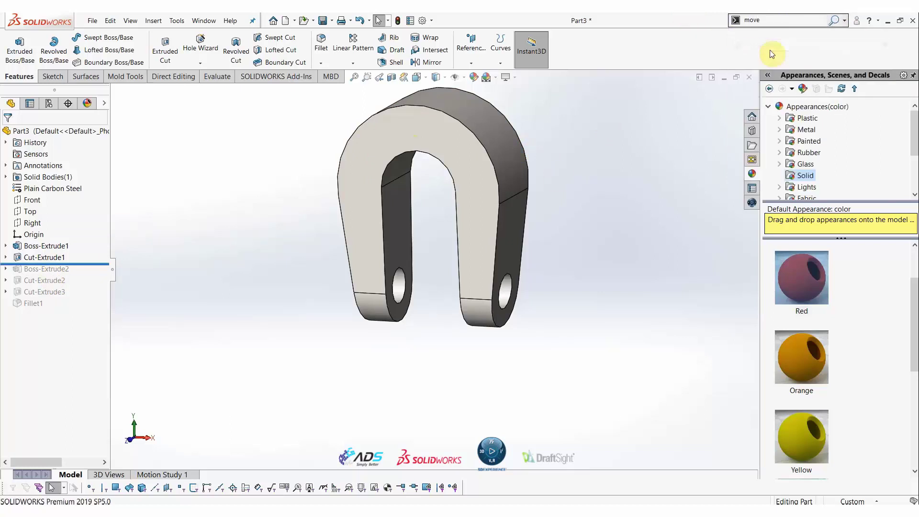
middle_click_drag(413, 245, 415, 147)
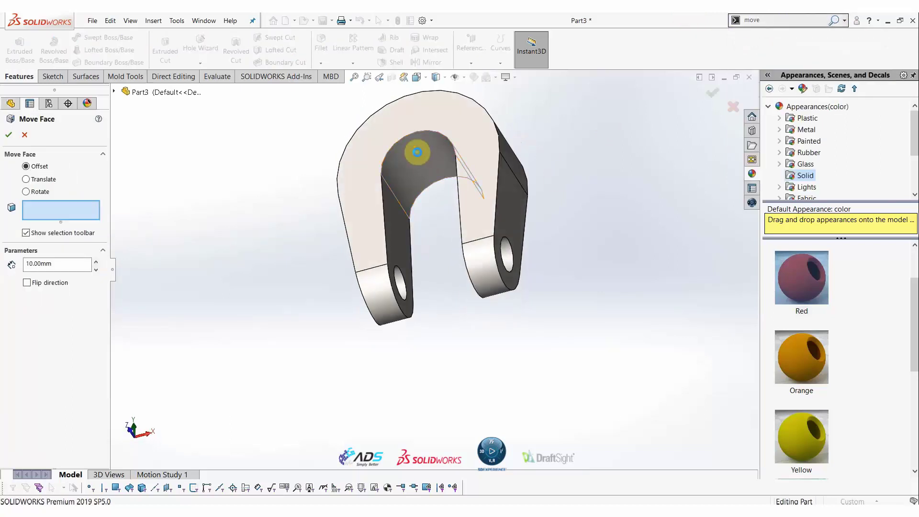
left_click(417, 152)
mouse_move(423, 168)
middle_mouse_down()
mouse_move(423, 196)
mouse_move(426, 166)
middle_mouse_up()
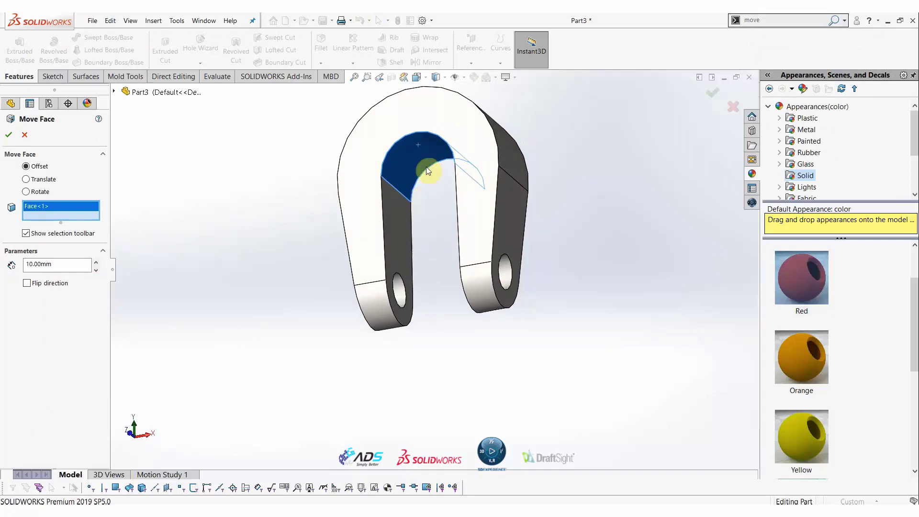
left_click(52, 180)
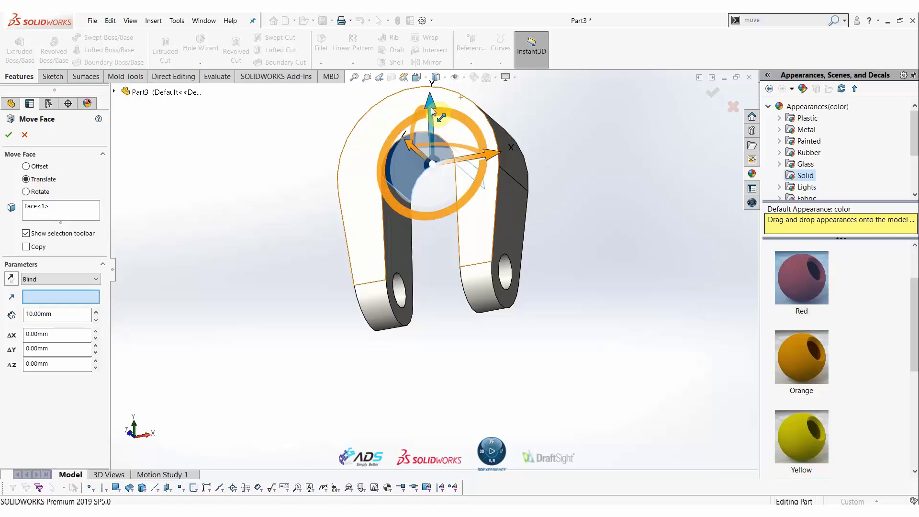
mouse_move(430, 116)
left_mouse_down()
mouse_move(428, 129)
mouse_move(445, 143)
left_mouse_up()
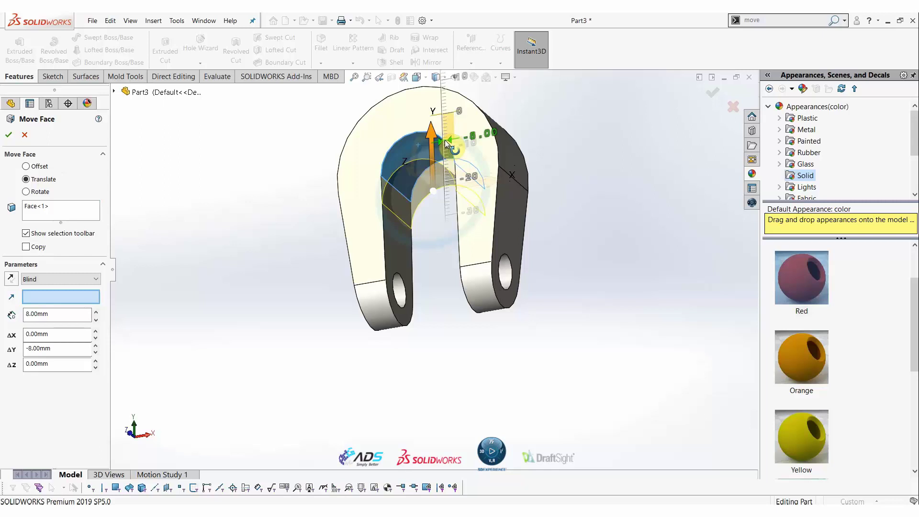
left_click_drag(446, 143, 445, 144)
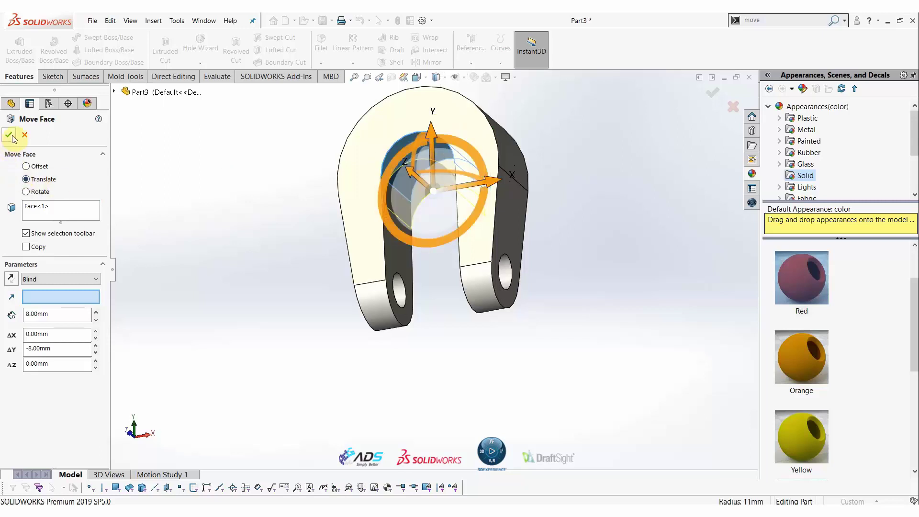
key("Return")
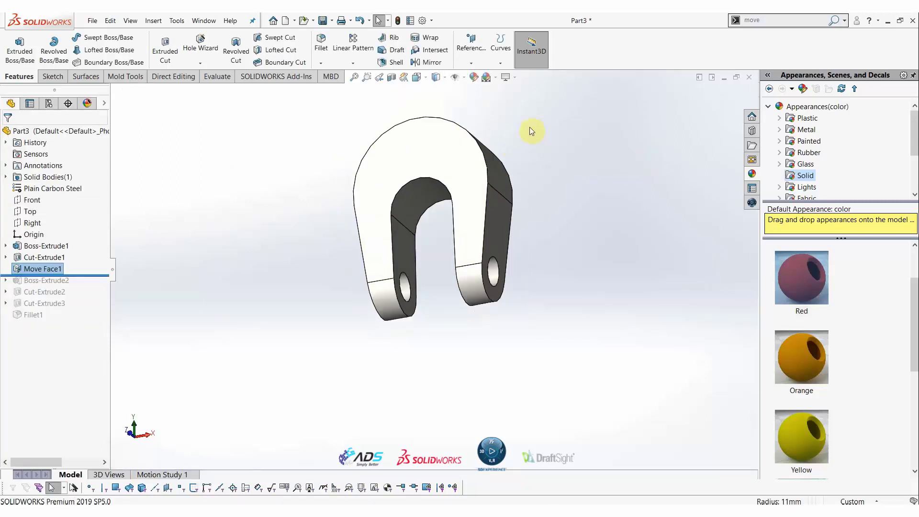
Start a Shell feature and pick the three outer faces of the yoke to remove
key("f")
mouse_move(441, 140)
middle_mouse_down()
mouse_move(478, 239)
mouse_move(528, 256)
middle_mouse_up()
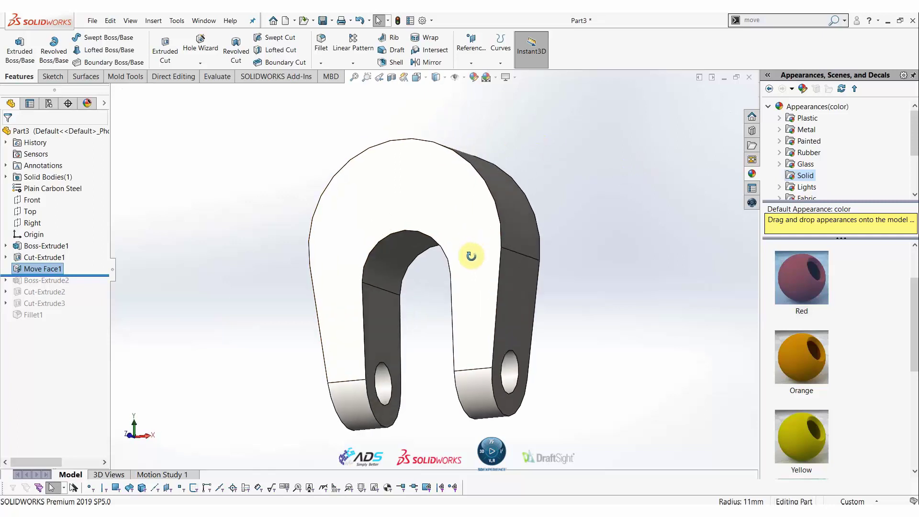
left_click(595, 254)
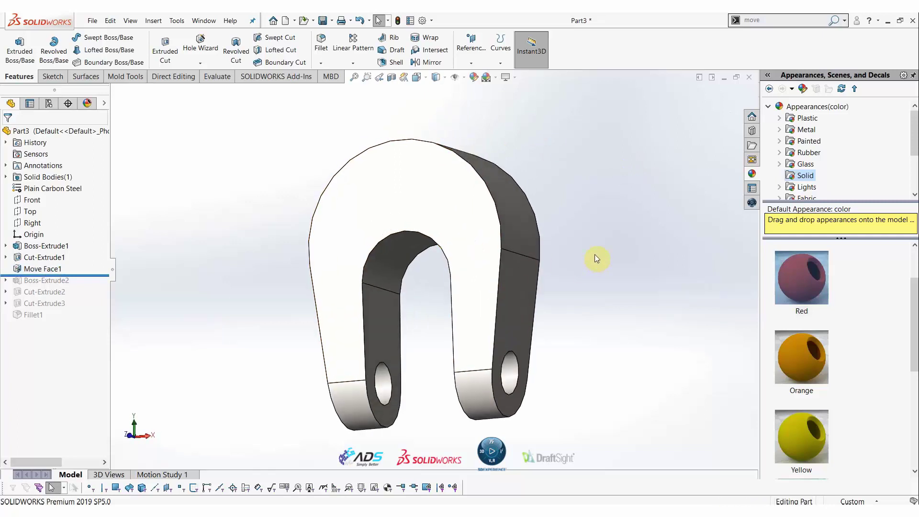
key("Down")
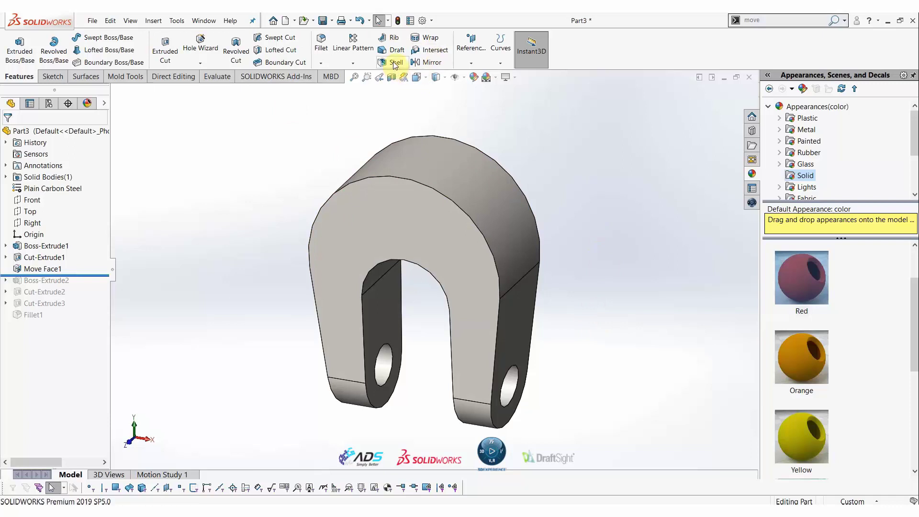
left_click(395, 63)
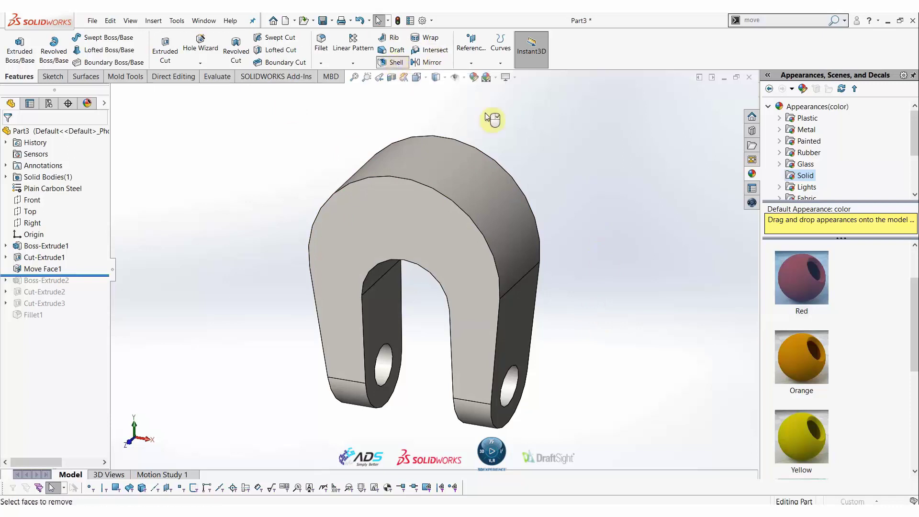
left_click(526, 194)
left_click(377, 261)
middle_click_drag(377, 261, 478, 250)
left_click(416, 310)
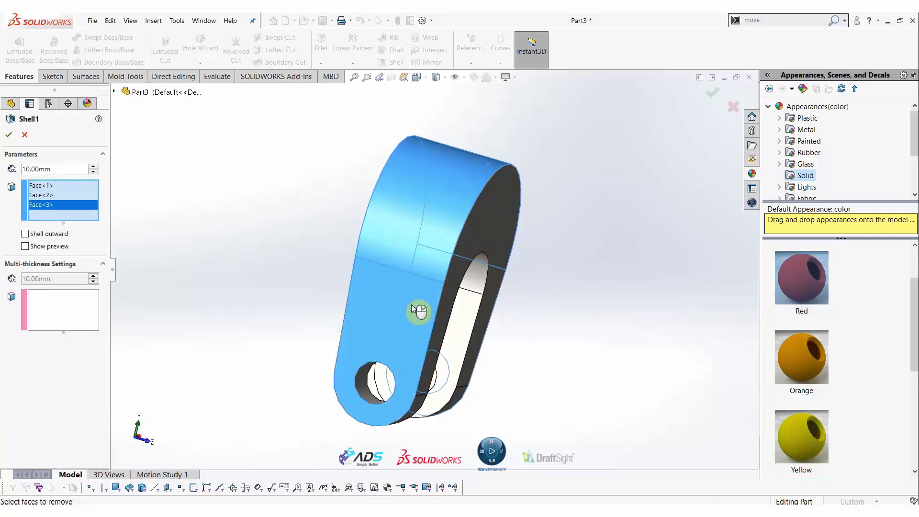
Set the shell wall thickness to 5 mm and finish Shell1
mouse_move(410, 291)
middle_mouse_down()
mouse_move(410, 191)
mouse_move(308, 187)
mouse_move(430, 191)
middle_mouse_up()
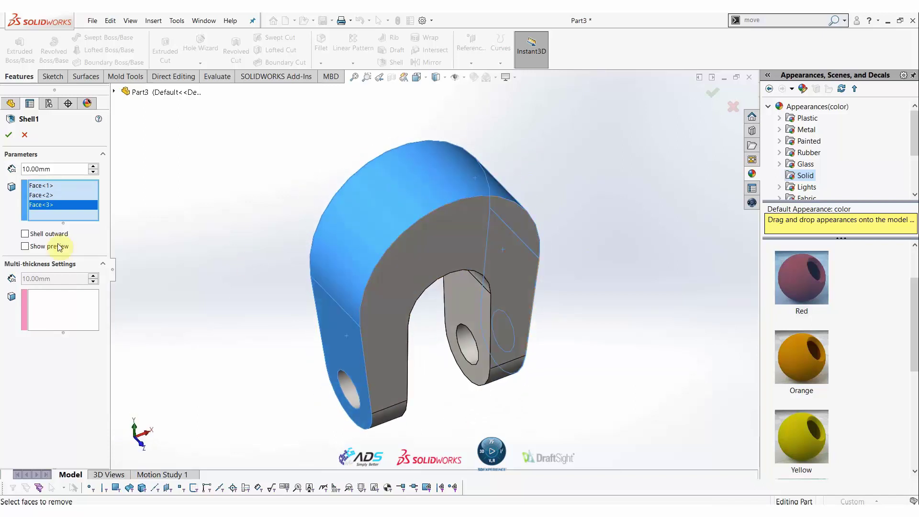
left_click(64, 169)
type("5555")
key("Return")
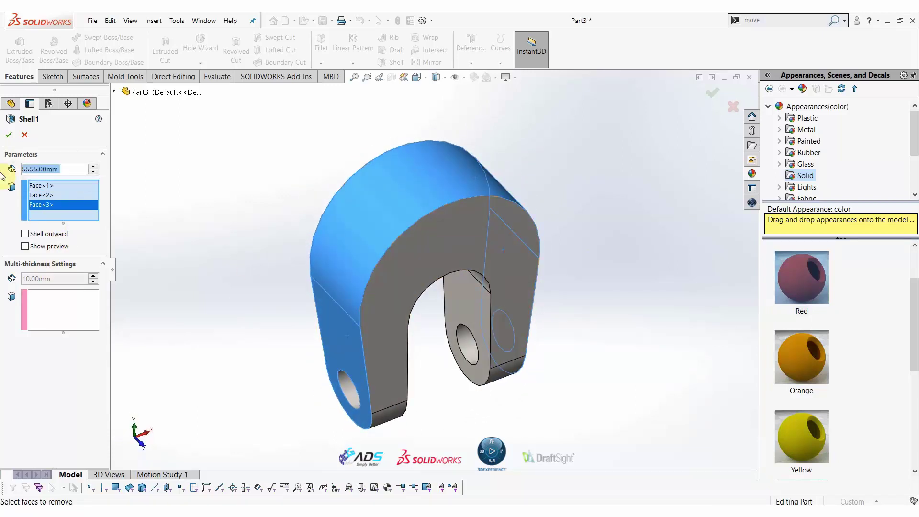
type("5")
key("Return")
left_click(7, 135)
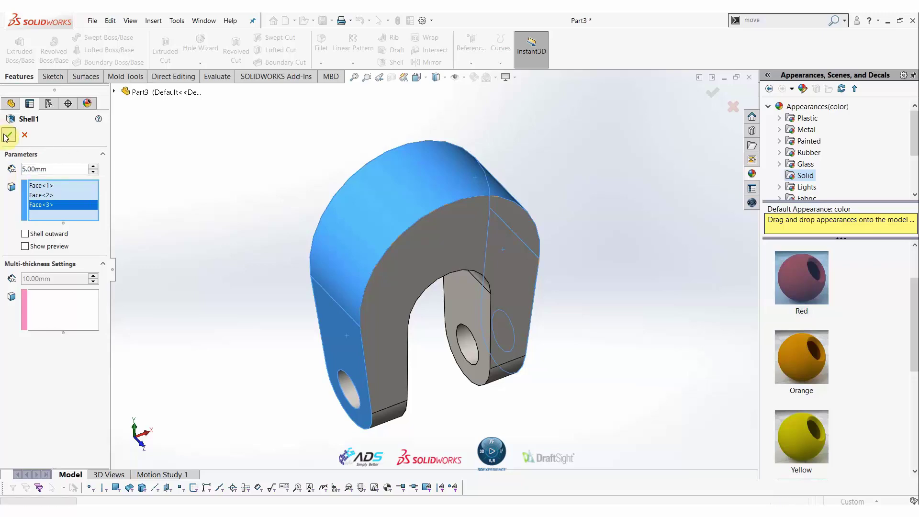
mouse_move(369, 150)
middle_mouse_down()
mouse_move(527, 170)
mouse_move(536, 158)
mouse_move(423, 144)
mouse_move(369, 158)
mouse_move(389, 205)
mouse_move(416, 172)
mouse_move(400, 167)
mouse_move(492, 157)
middle_mouse_up()
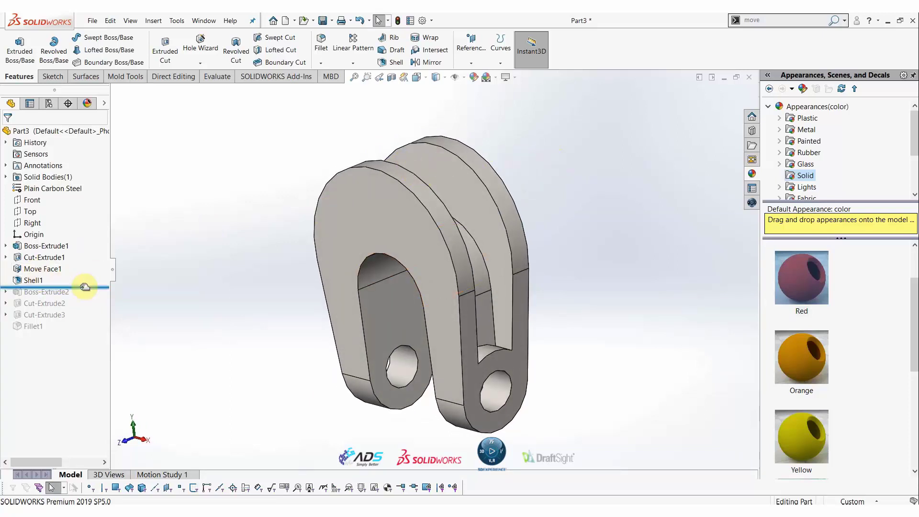
Roll history forward below Fillet1, restoring the hub, bore, arched cut and red fillets
left_click_drag(85, 287, 79, 334)
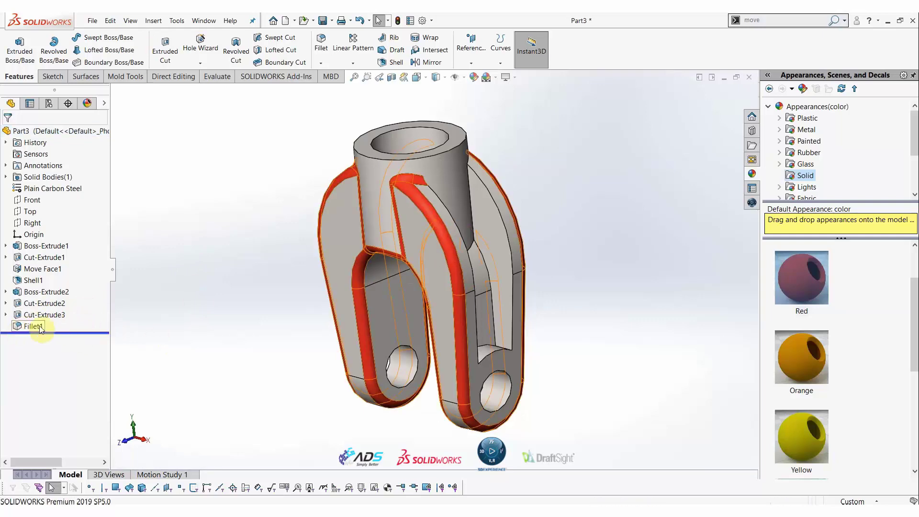
mouse_move(580, 232)
middle_mouse_down()
mouse_move(527, 236)
mouse_move(506, 220)
mouse_move(561, 202)
mouse_move(550, 164)
mouse_move(568, 205)
mouse_move(553, 250)
mouse_move(563, 243)
middle_mouse_up()
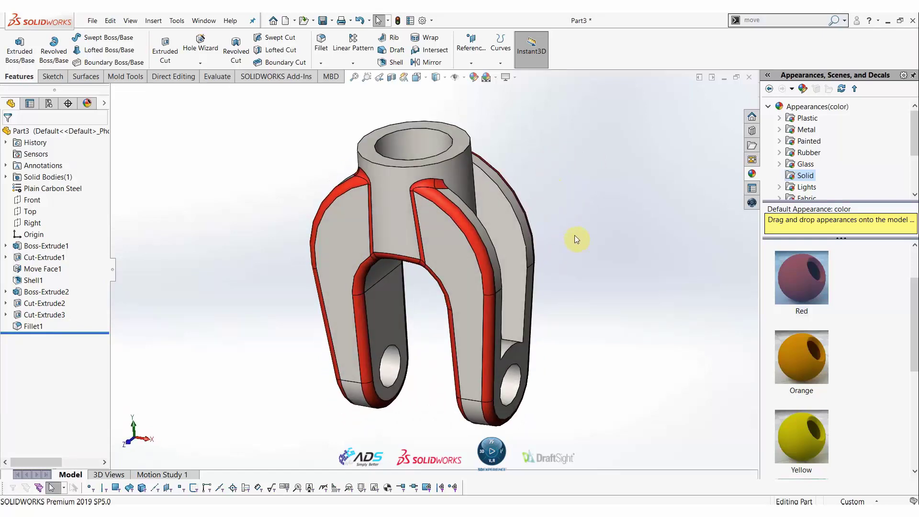
mouse_move(574, 236)
middle_mouse_down()
mouse_move(539, 222)
mouse_move(488, 263)
mouse_move(426, 185)
middle_mouse_up()
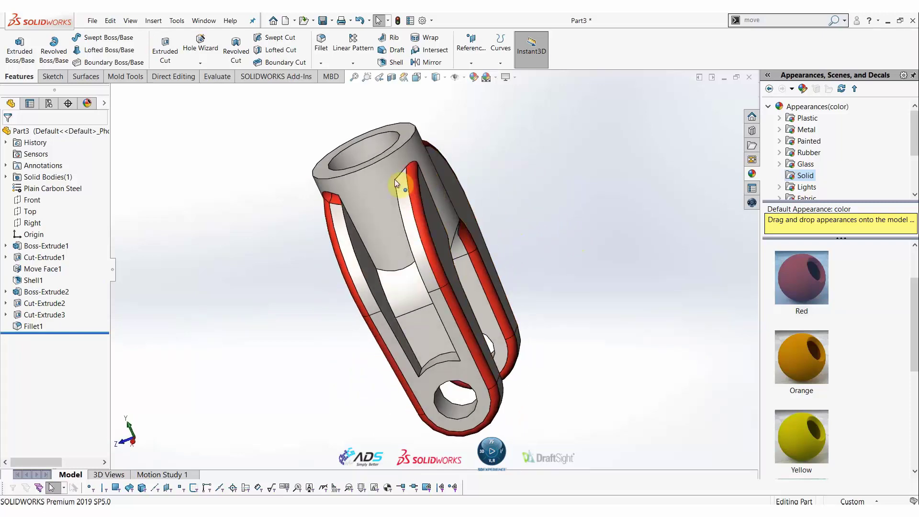
mouse_move(334, 206)
middle_mouse_down()
mouse_move(359, 180)
mouse_move(454, 192)
mouse_move(436, 211)
mouse_move(437, 257)
mouse_move(344, 181)
mouse_move(320, 204)
mouse_move(334, 199)
middle_mouse_up()
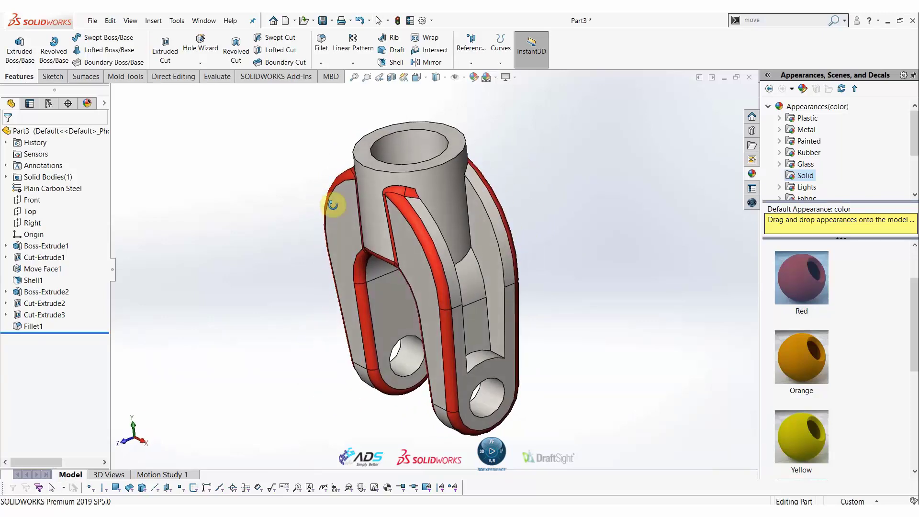
Edit Fillet1 to add Shell1 to Items To Fillet, rounding the shell's wall edges
left_click(20, 329)
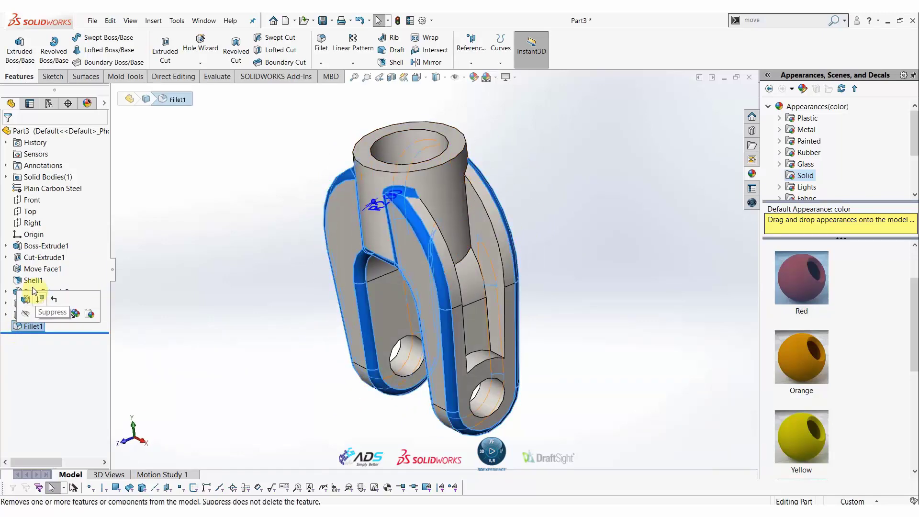
left_click(24, 301)
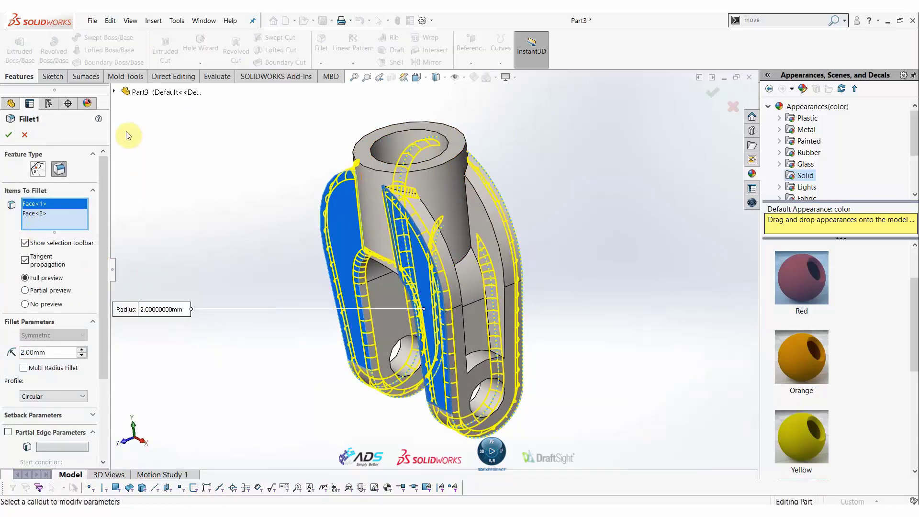
left_click(115, 92)
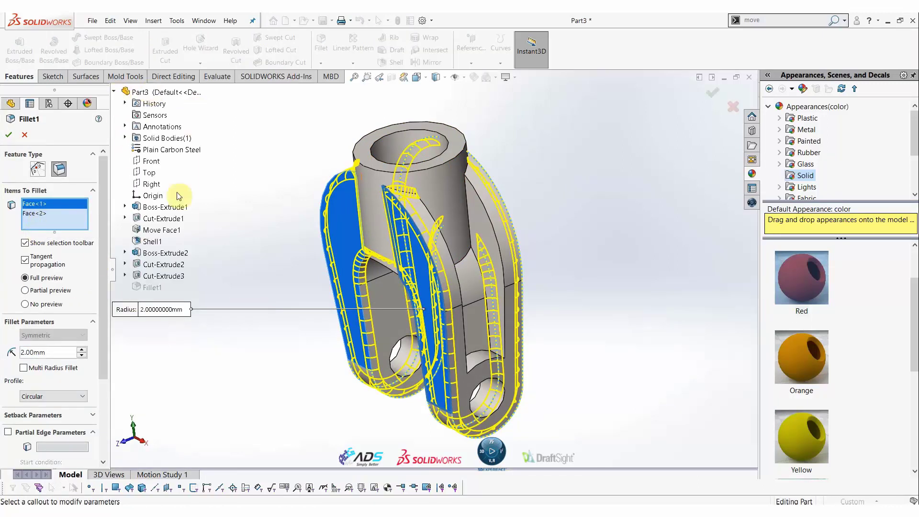
left_click(151, 242)
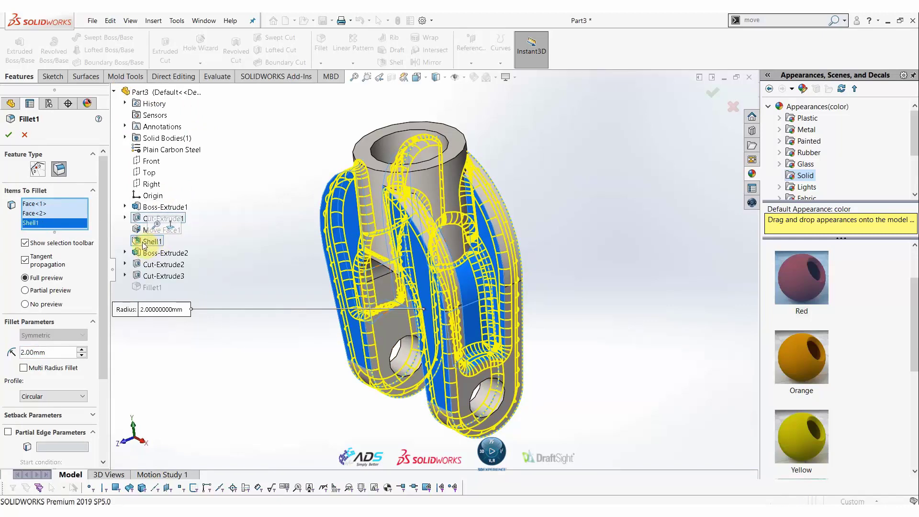
key("Return")
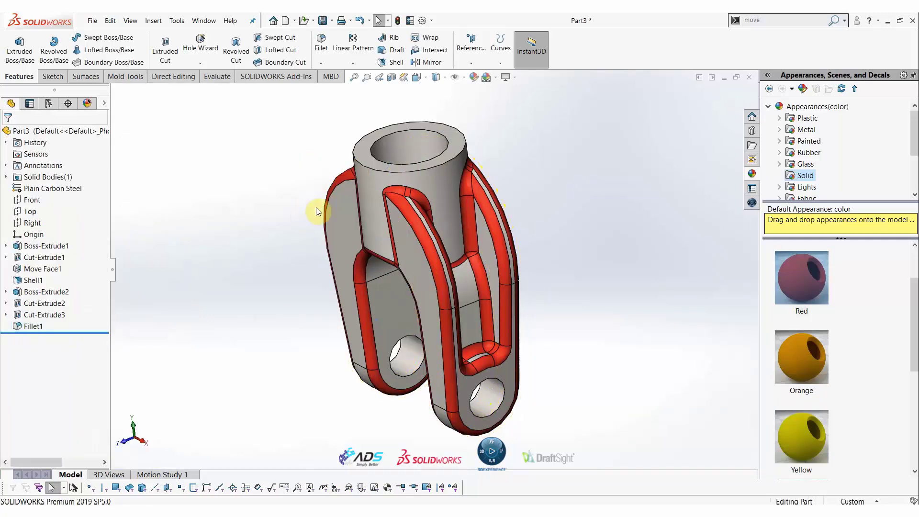
mouse_move(316, 208)
middle_mouse_down()
mouse_move(526, 245)
mouse_move(621, 207)
mouse_move(637, 211)
mouse_move(502, 207)
mouse_move(500, 276)
mouse_move(486, 259)
mouse_move(512, 238)
mouse_move(518, 245)
middle_mouse_up()
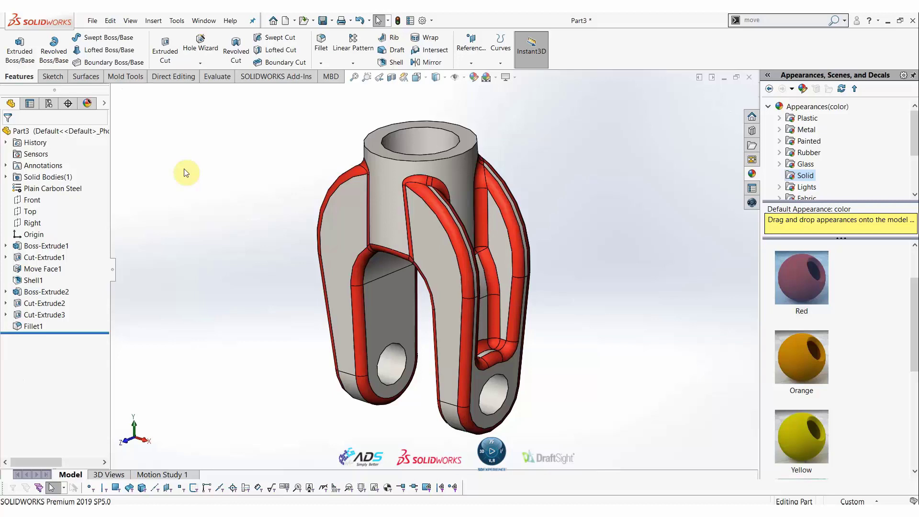
mouse_move(488, 205)
middle_mouse_down()
mouse_move(406, 191)
mouse_move(350, 242)
mouse_move(334, 283)
mouse_move(415, 244)
mouse_move(418, 201)
mouse_move(627, 163)
mouse_move(553, 185)
mouse_move(481, 267)
mouse_move(519, 232)
mouse_move(549, 232)
mouse_move(498, 211)
mouse_move(605, 168)
middle_mouse_up()
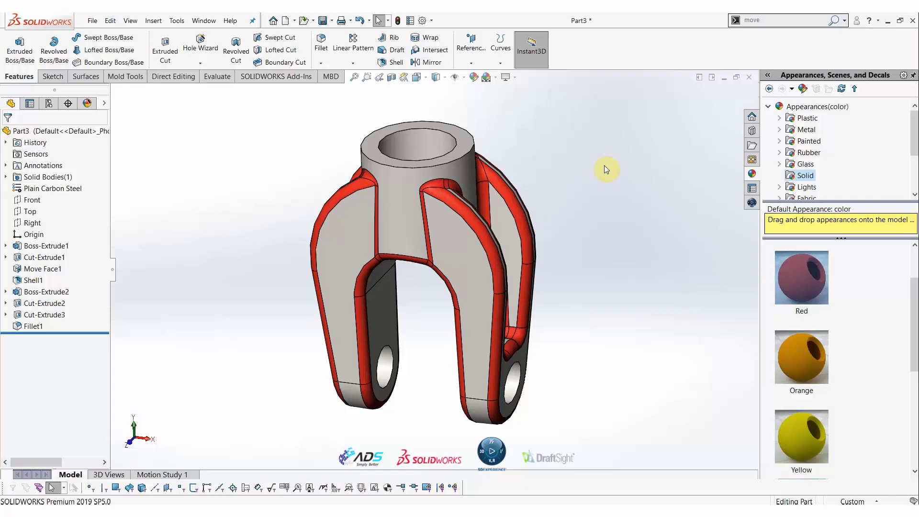
mouse_move(529, 226)
middle_mouse_down()
mouse_move(502, 239)
mouse_move(504, 293)
mouse_move(485, 302)
mouse_move(556, 207)
mouse_move(640, 207)
mouse_move(551, 212)
mouse_move(513, 256)
mouse_move(529, 226)
mouse_move(572, 218)
mouse_move(550, 264)
mouse_move(589, 219)
middle_mouse_up()
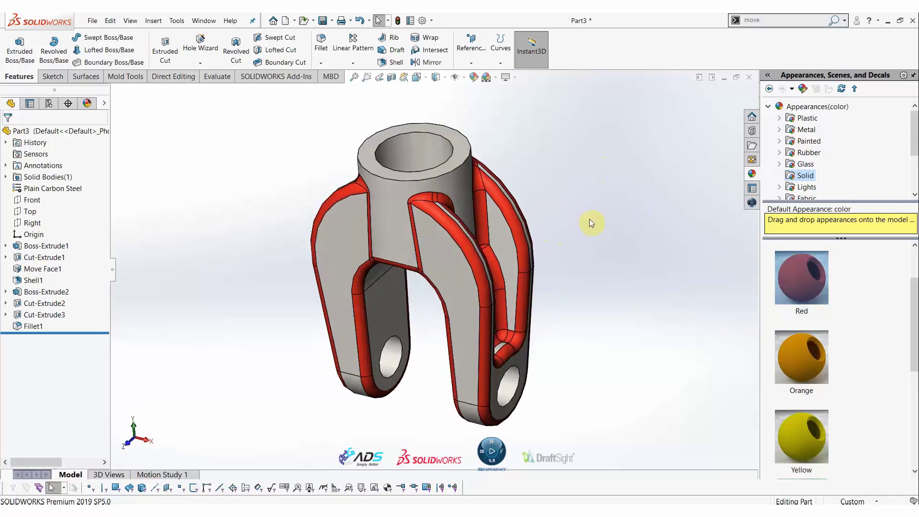
mouse_move(556, 254)
middle_mouse_down()
mouse_move(503, 211)
mouse_move(475, 226)
mouse_move(514, 230)
middle_mouse_up()
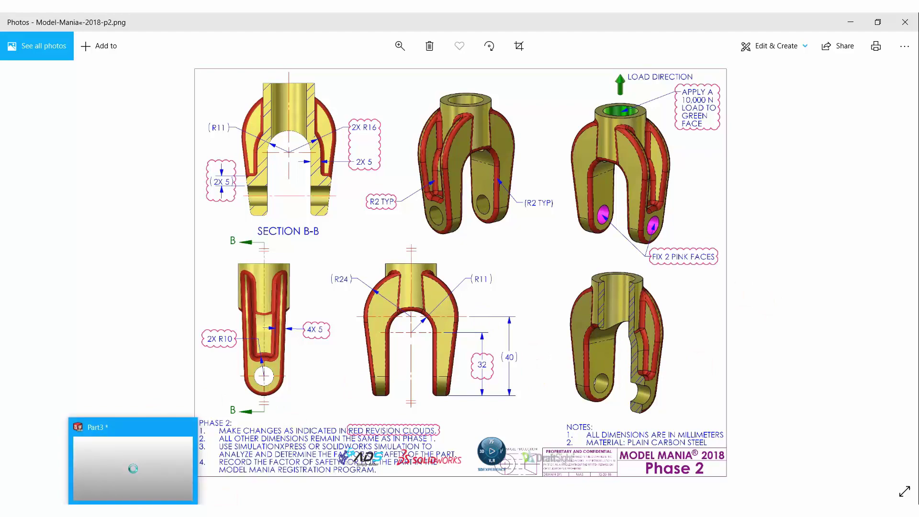
left_click(138, 465)
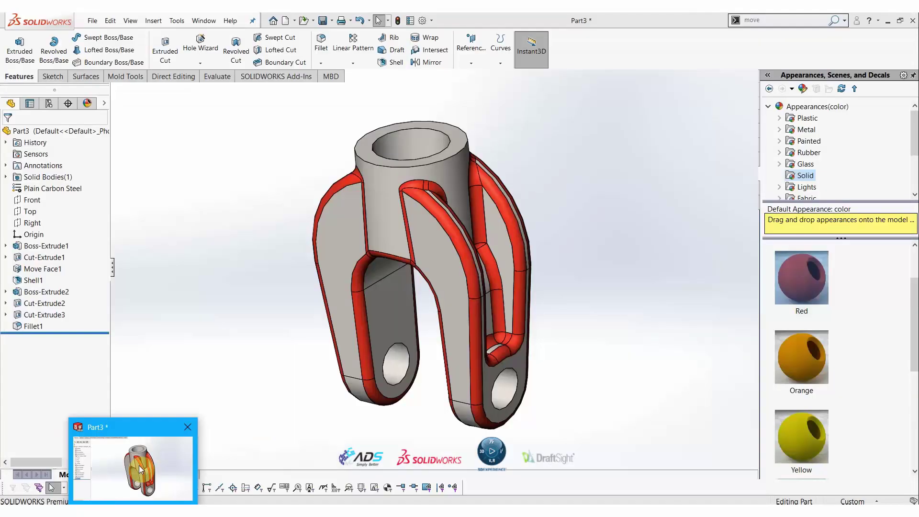